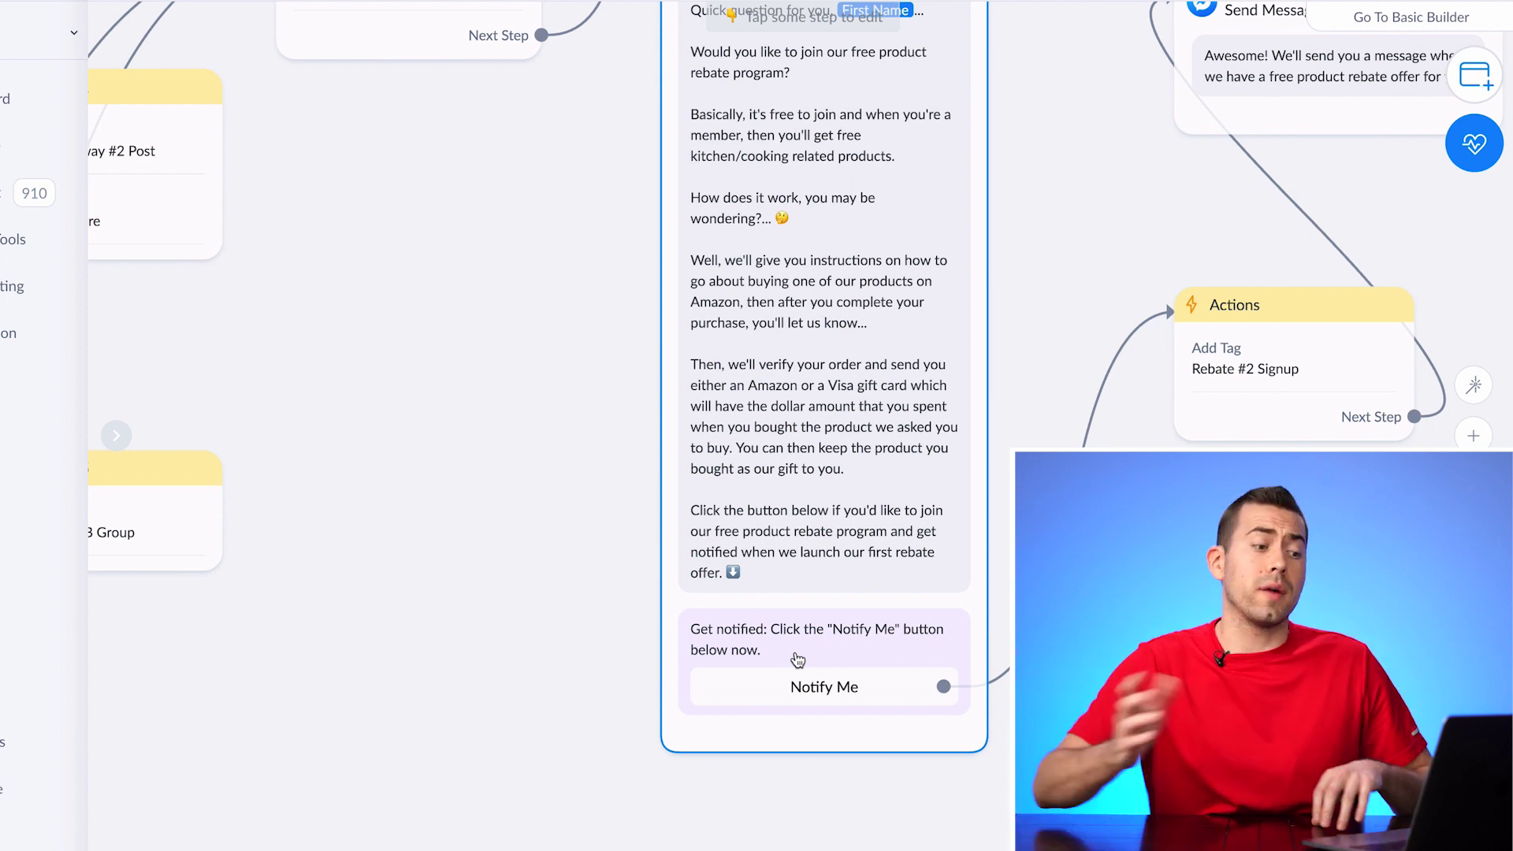
# - Open the Segmentation Flow from the EMA Messenger Flows folder in edit mode
pyautogui.scroll(-10, 798, 660)
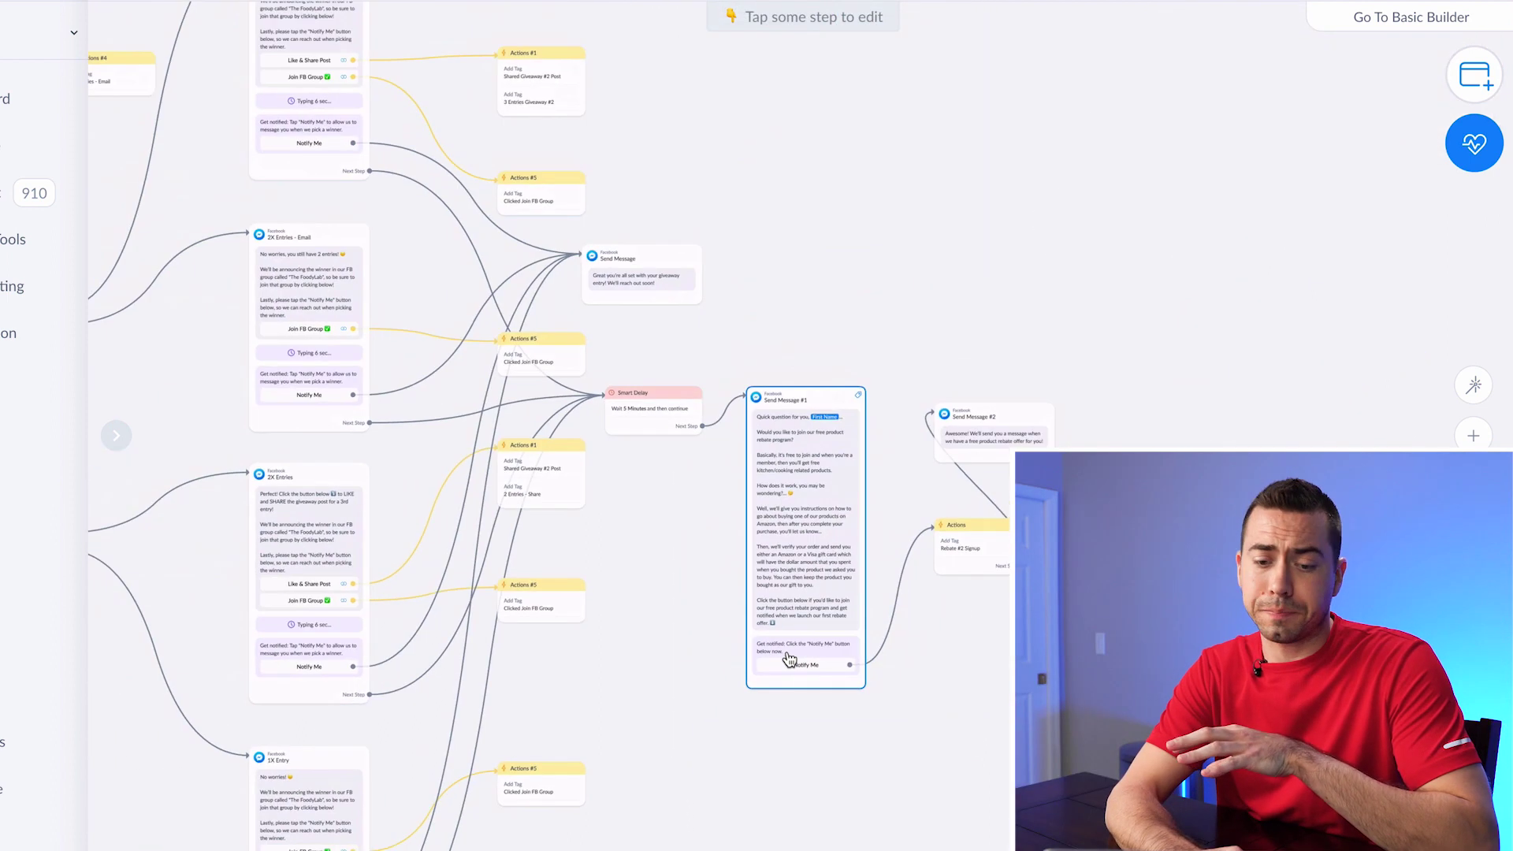
pyautogui.moveTo(631, 590); pyautogui.dragTo(698, 583)
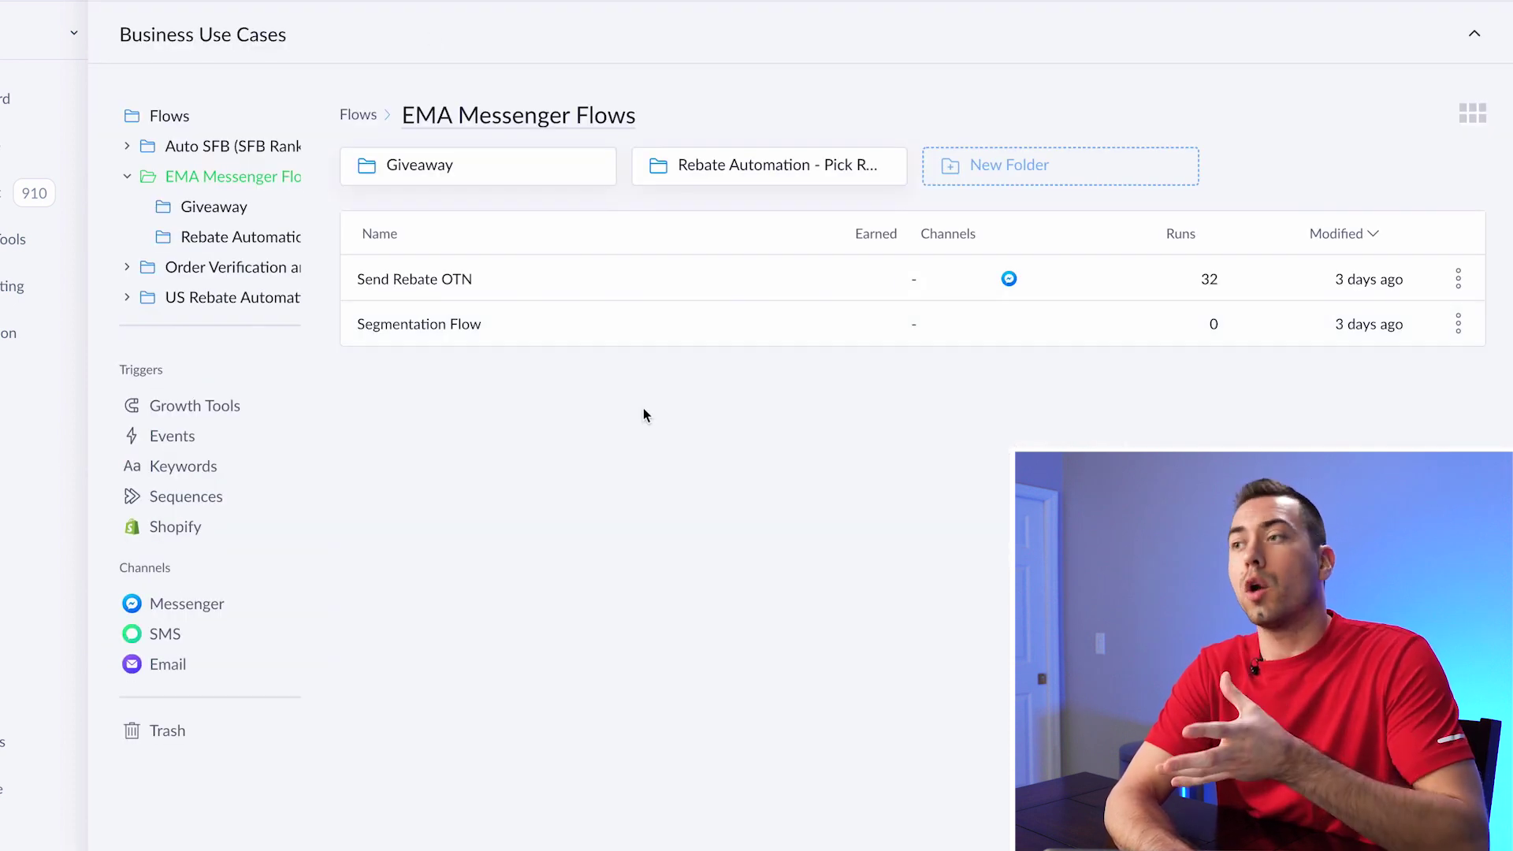
pyautogui.click(439, 326)
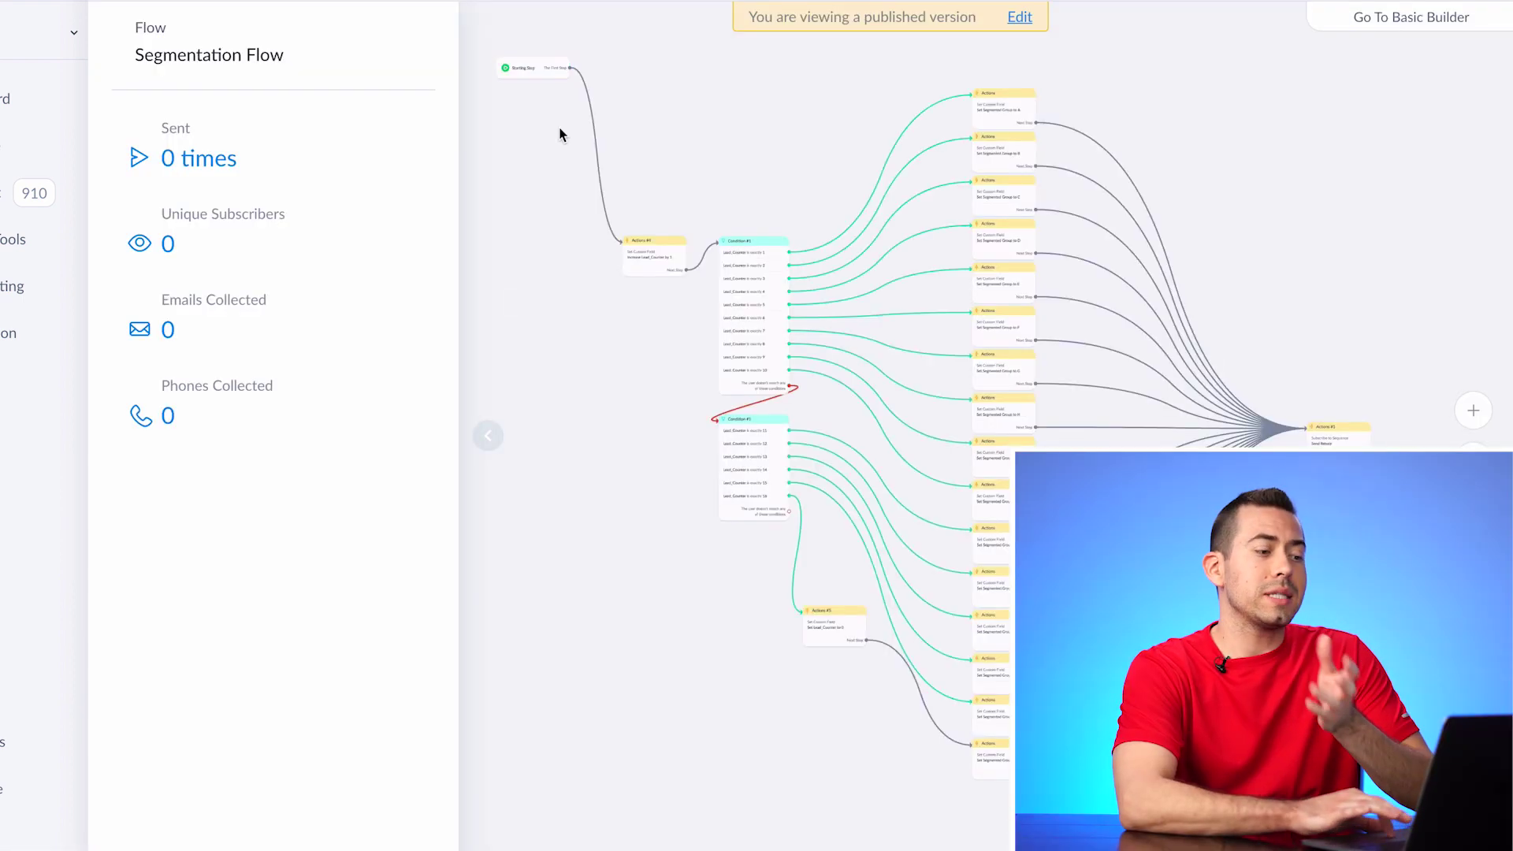
pyautogui.click(1411, 1)
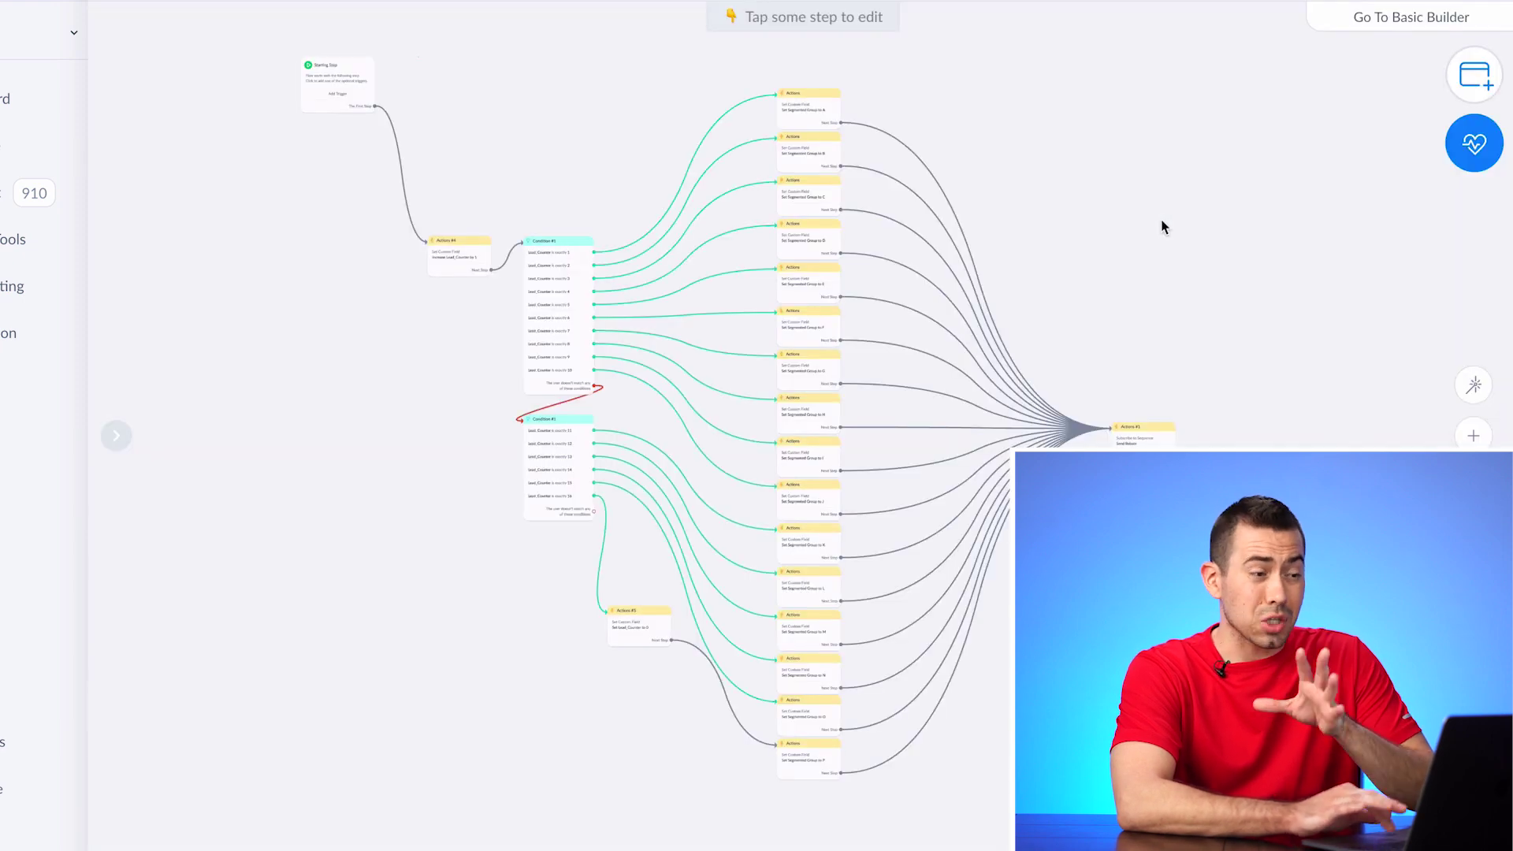
# - Examine the starting step and the action that increases Lead_Counter in the Segmentation Flow
pyautogui.scroll(3, 412, 388)
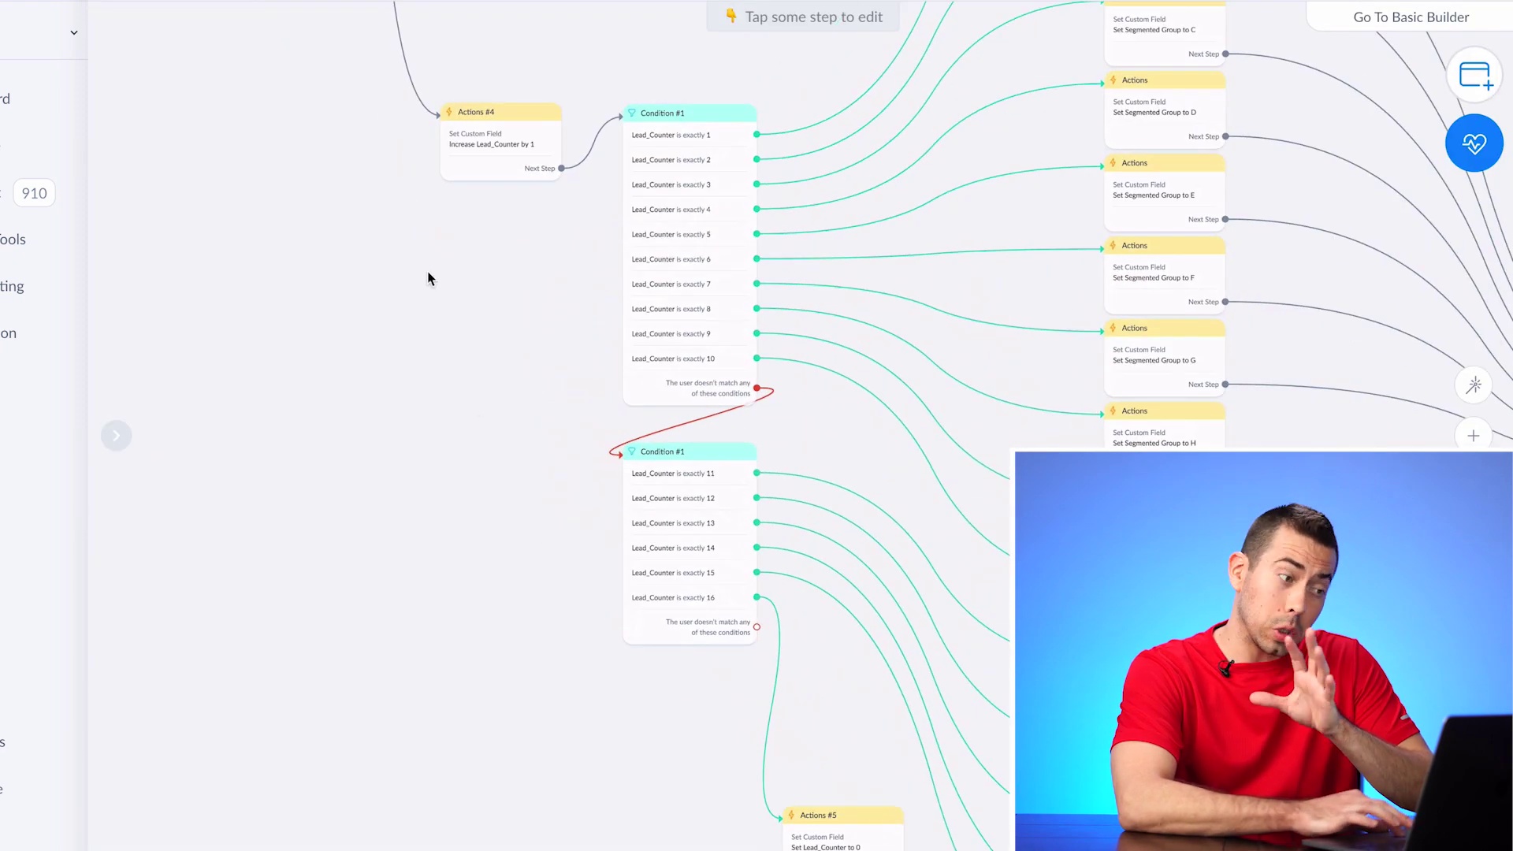
pyautogui.moveTo(429, 276); pyautogui.dragTo(539, 568)
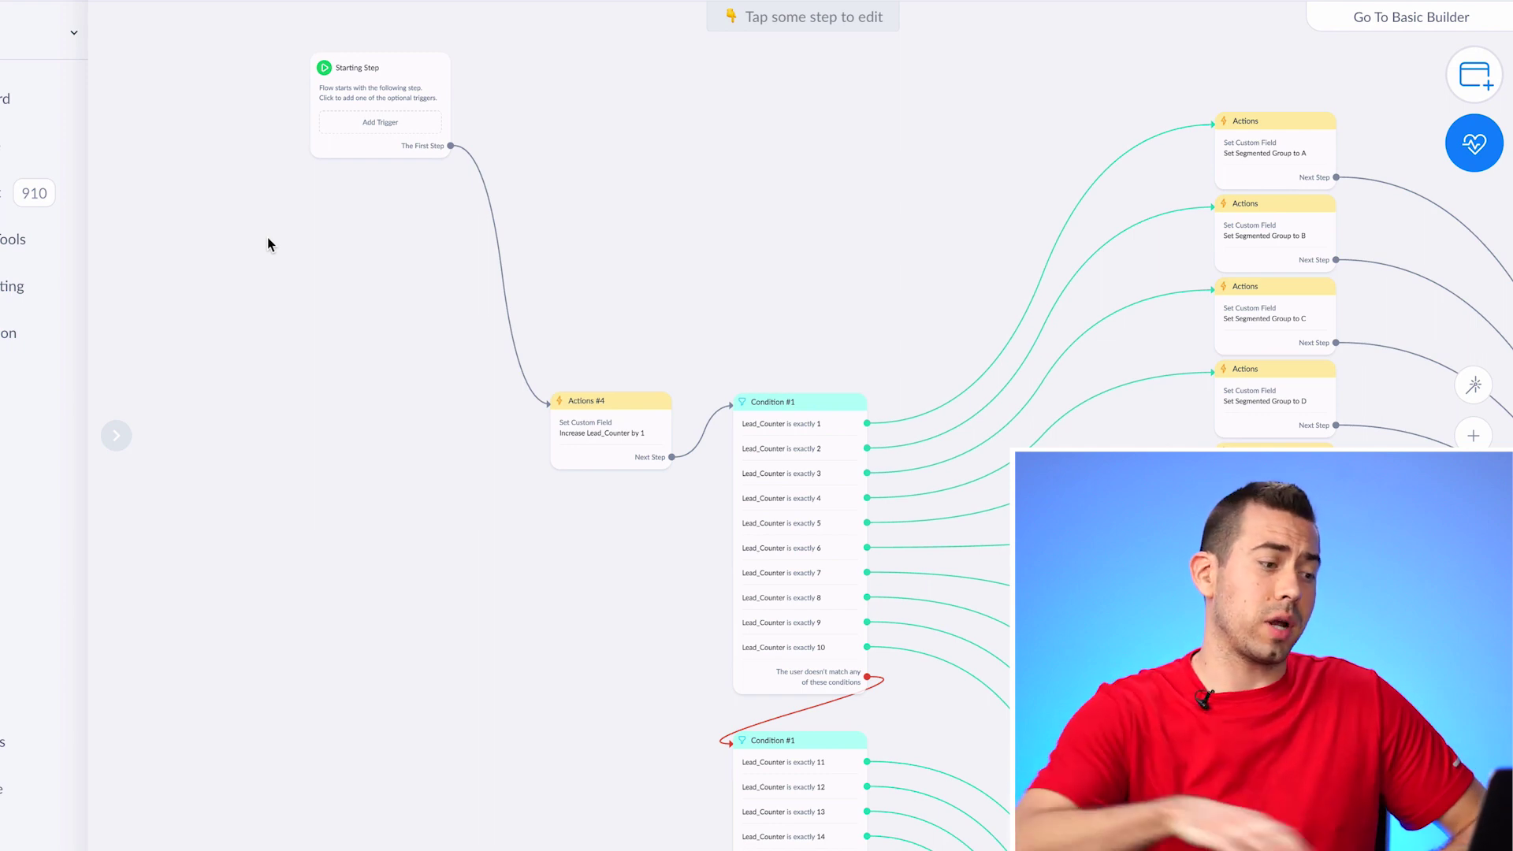
pyautogui.moveTo(589, 521); pyautogui.dragTo(427, 361)
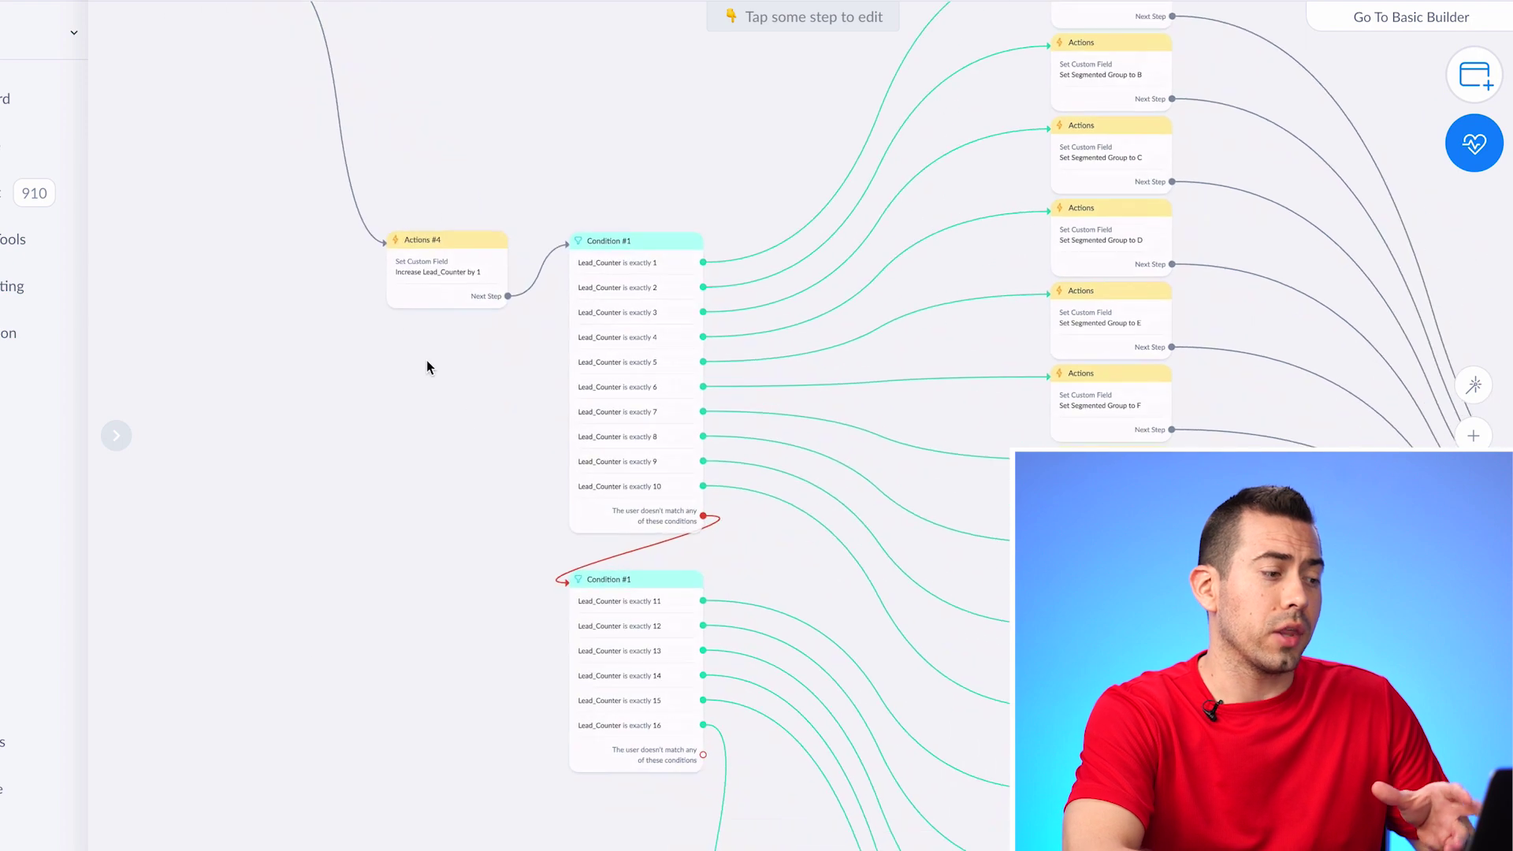
pyautogui.scroll(3, 427, 361)
pyautogui.click(425, 223)
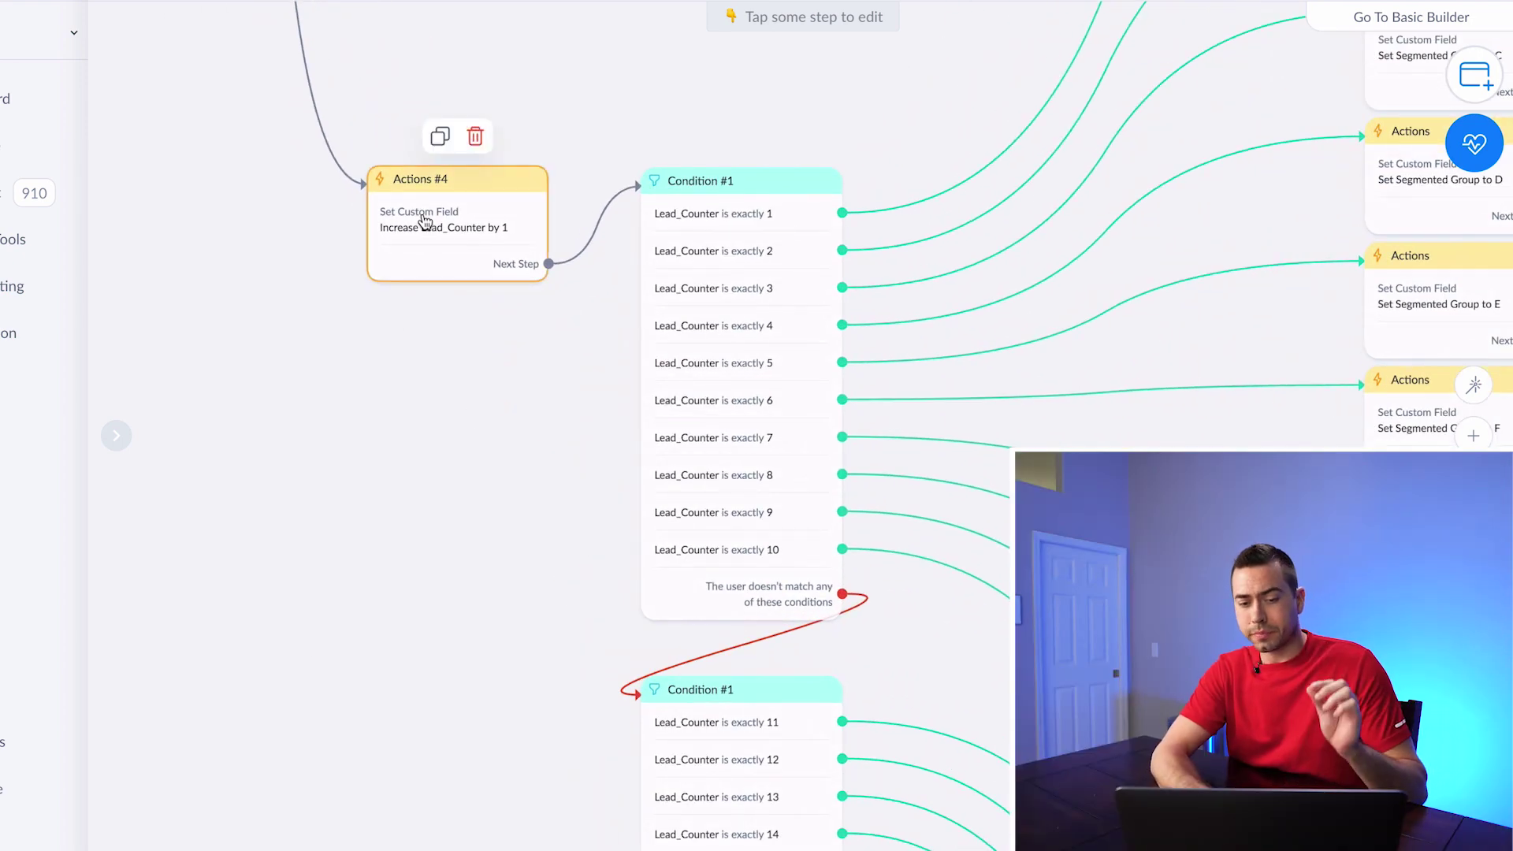
pyautogui.click(450, 319)
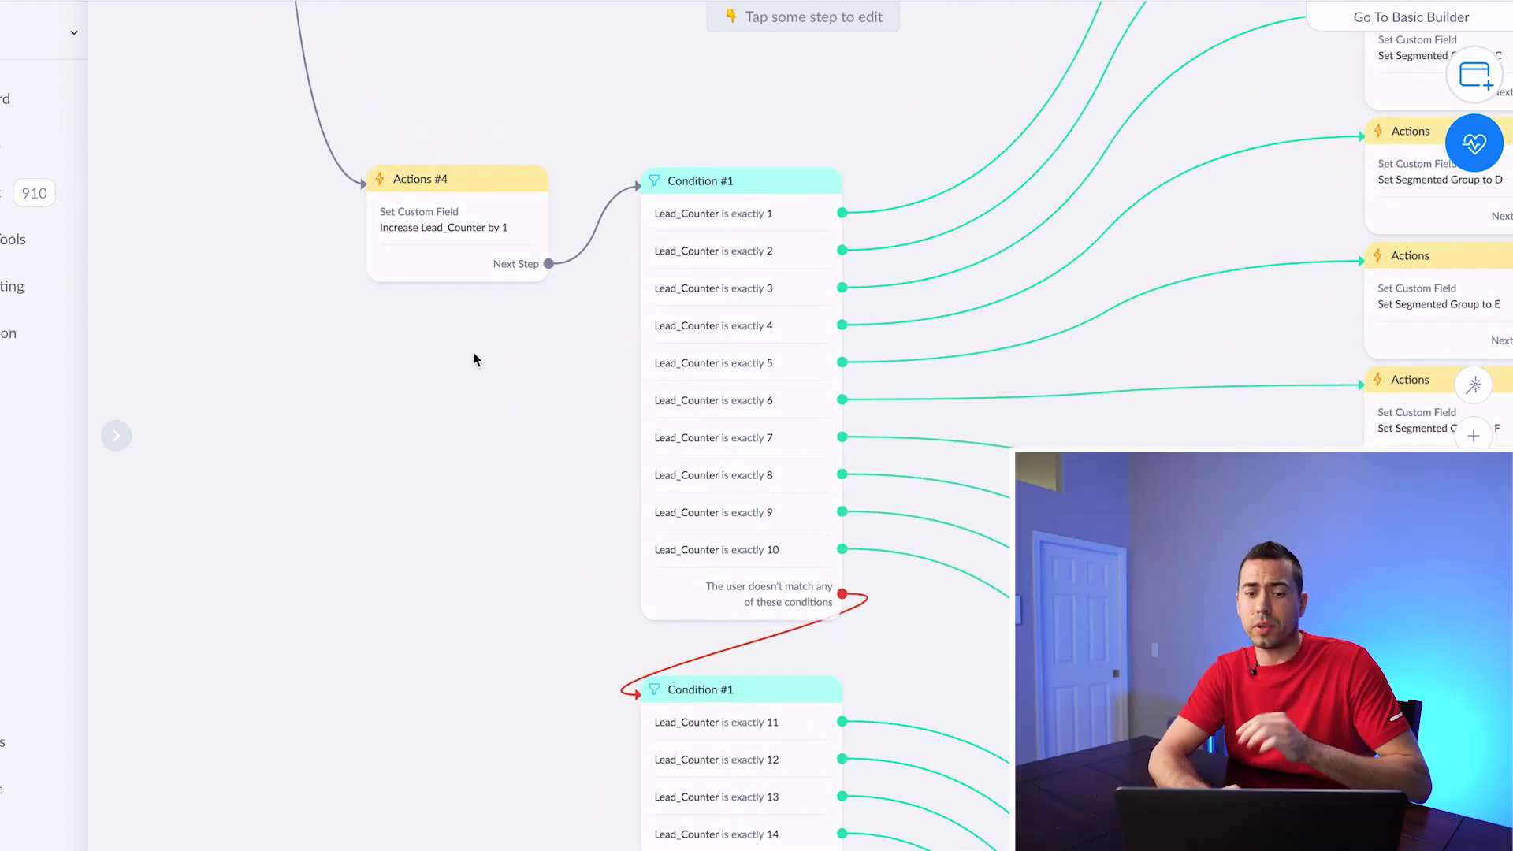
pyautogui.moveTo(500, 394); pyautogui.dragTo(257, 351)
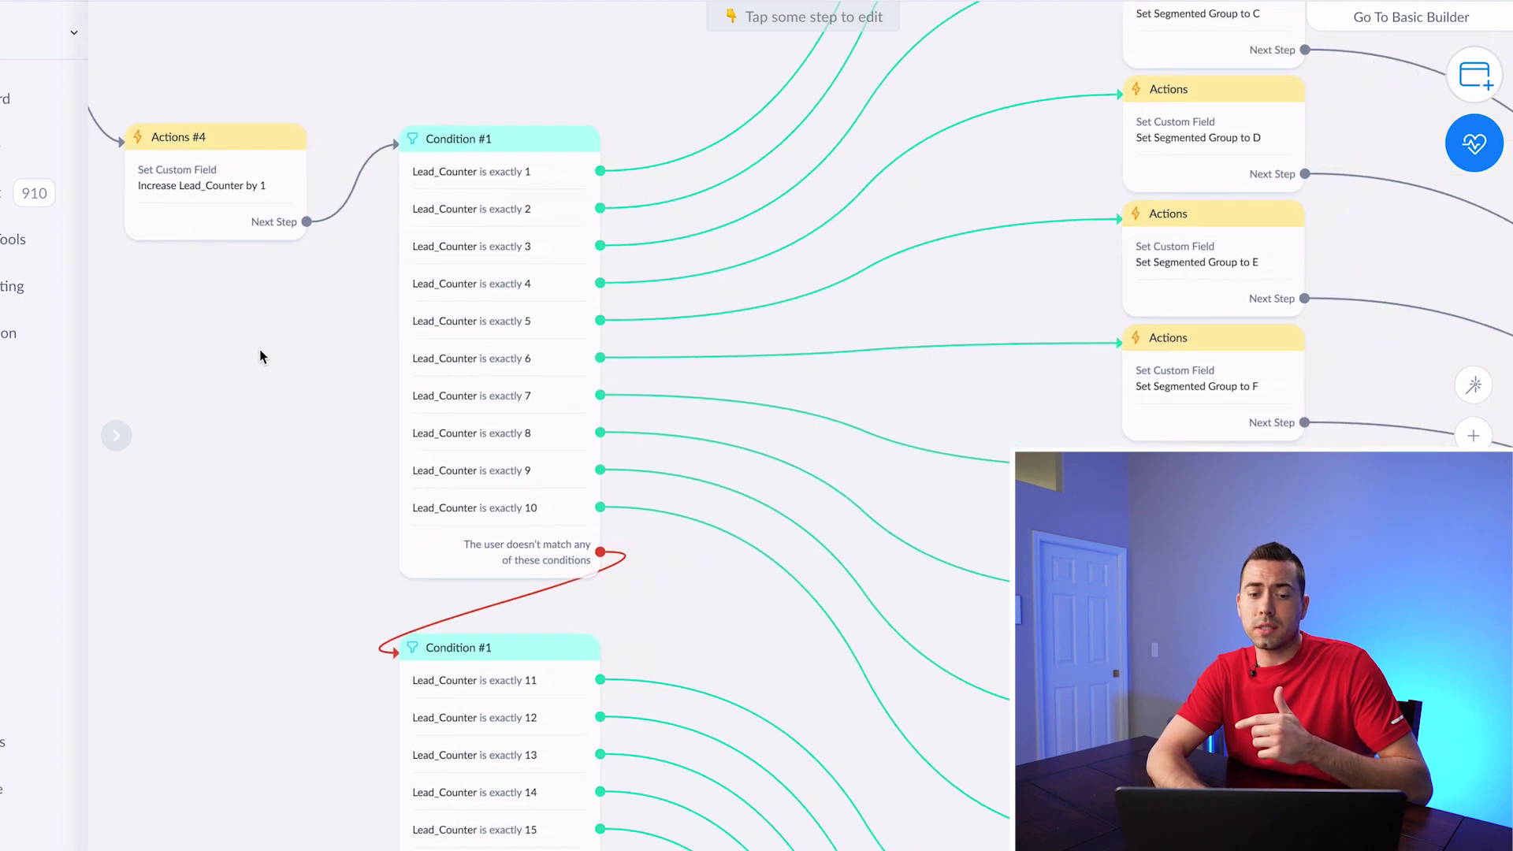
# - Examine how the first Lead_Counter condition's branches lead to the Set Segmented Group actions
pyautogui.click(519, 177)
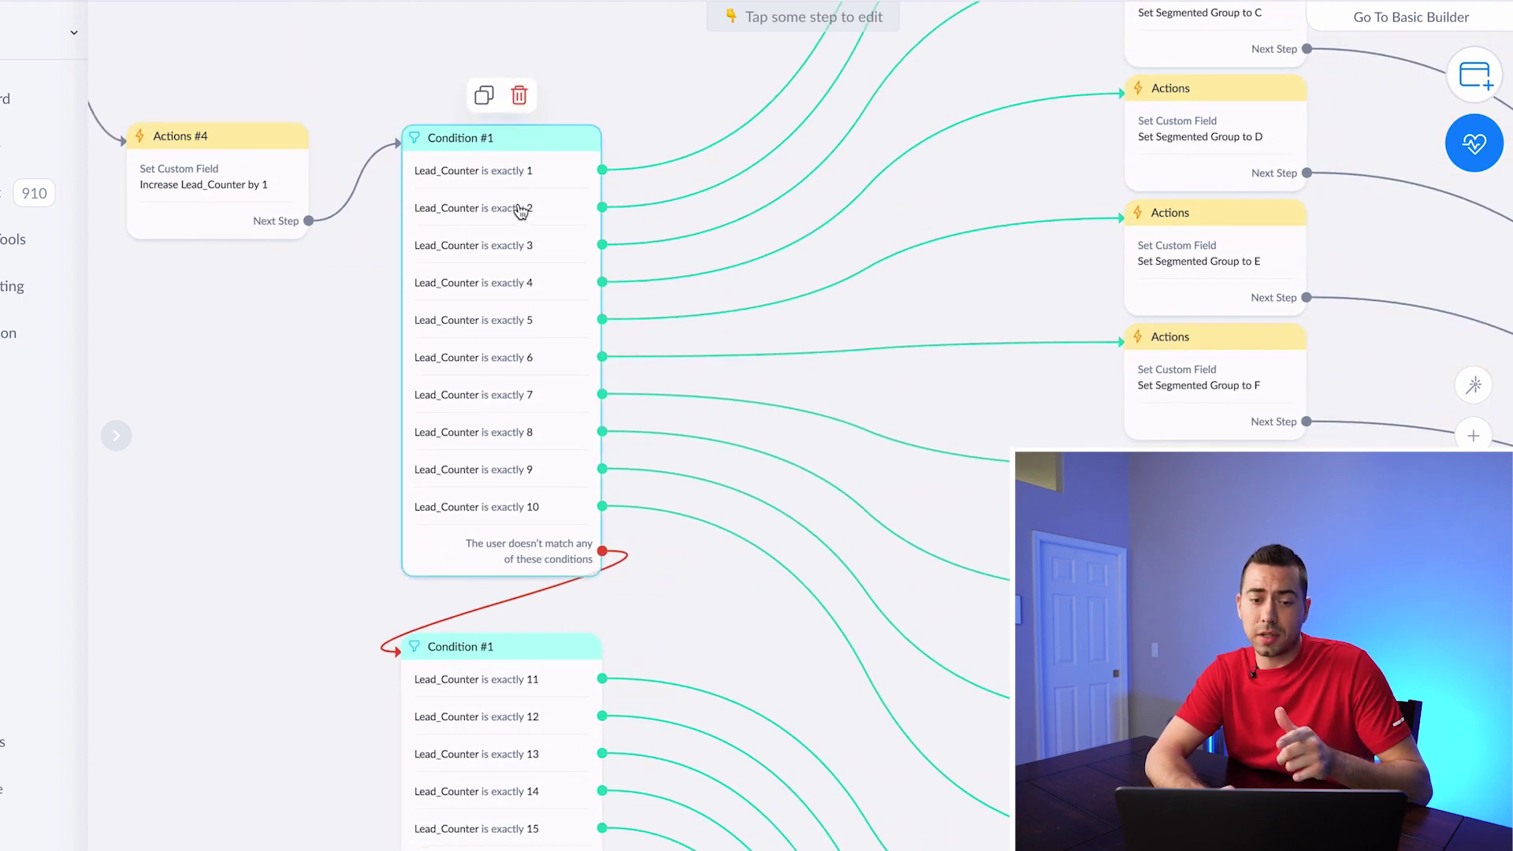
pyautogui.moveTo(692, 91); pyautogui.dragTo(550, 416)
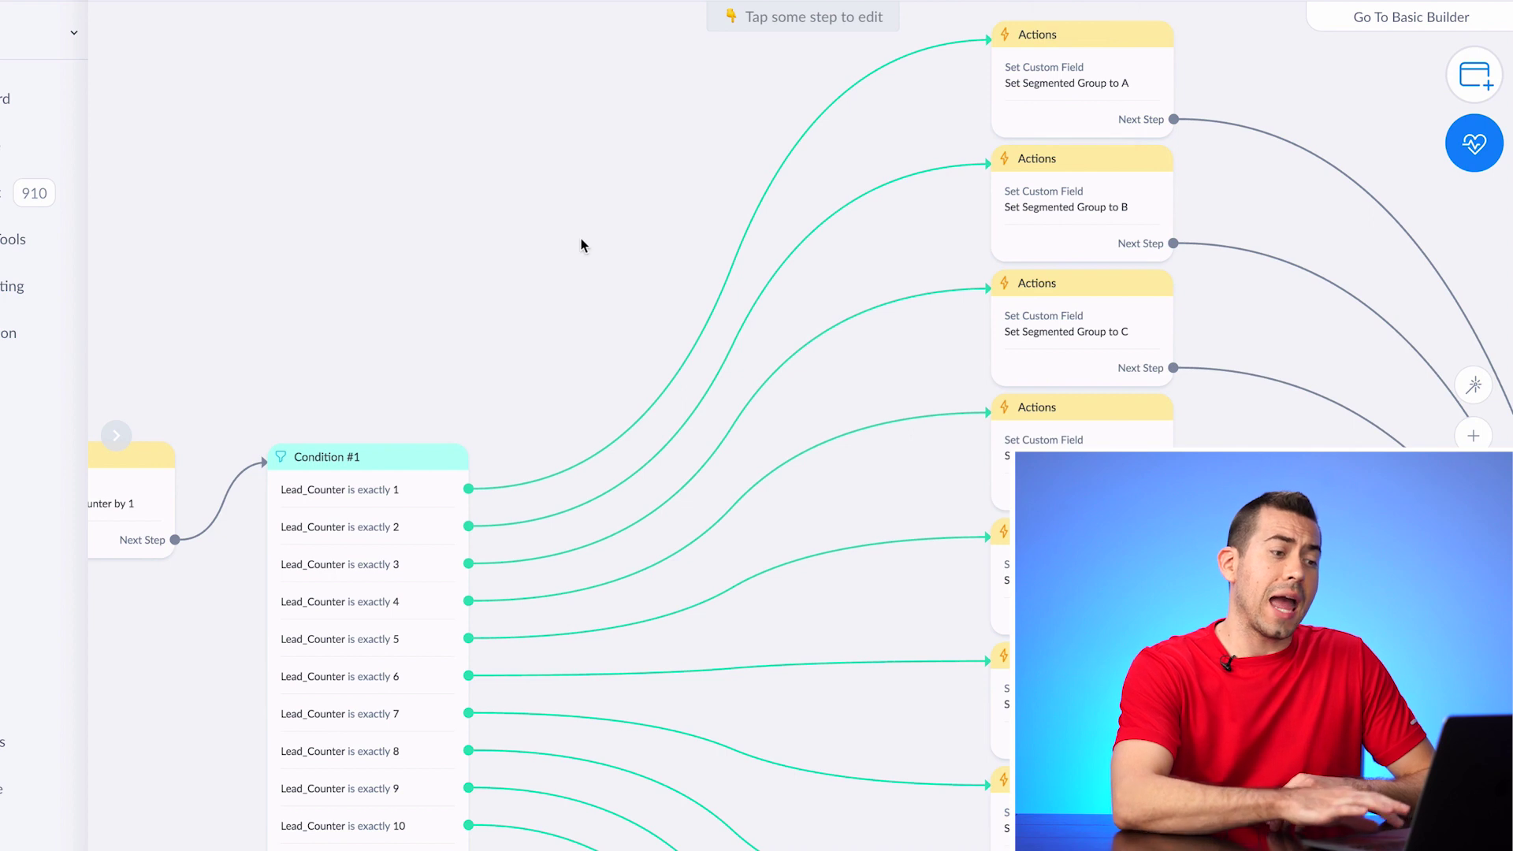
pyautogui.moveTo(506, 338); pyautogui.dragTo(404, 360)
pyautogui.scroll(-2, 404, 365)
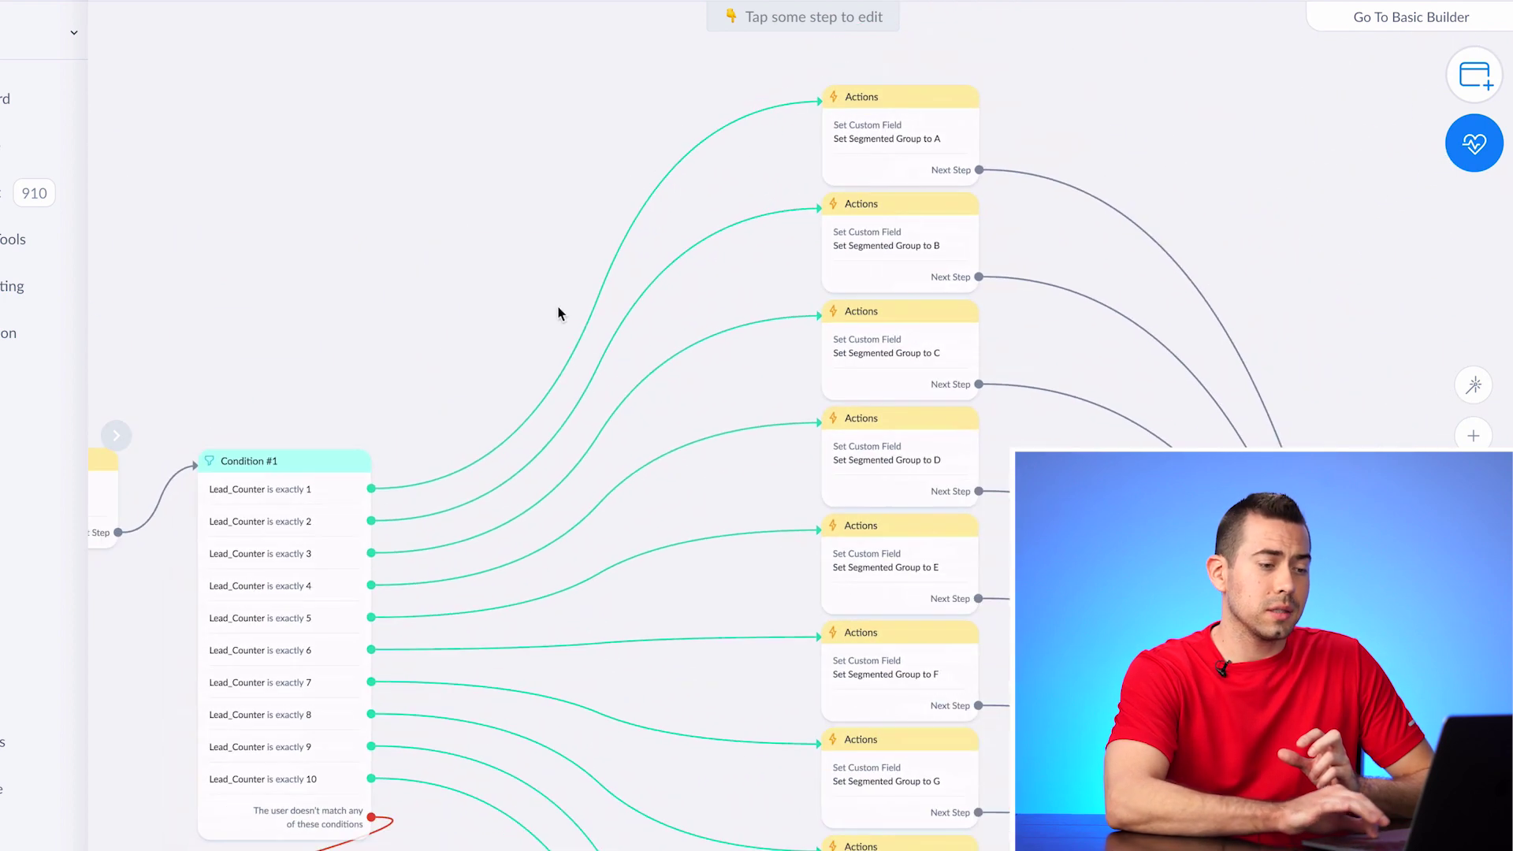
pyautogui.moveTo(1364, 394); pyautogui.dragTo(971, 93)
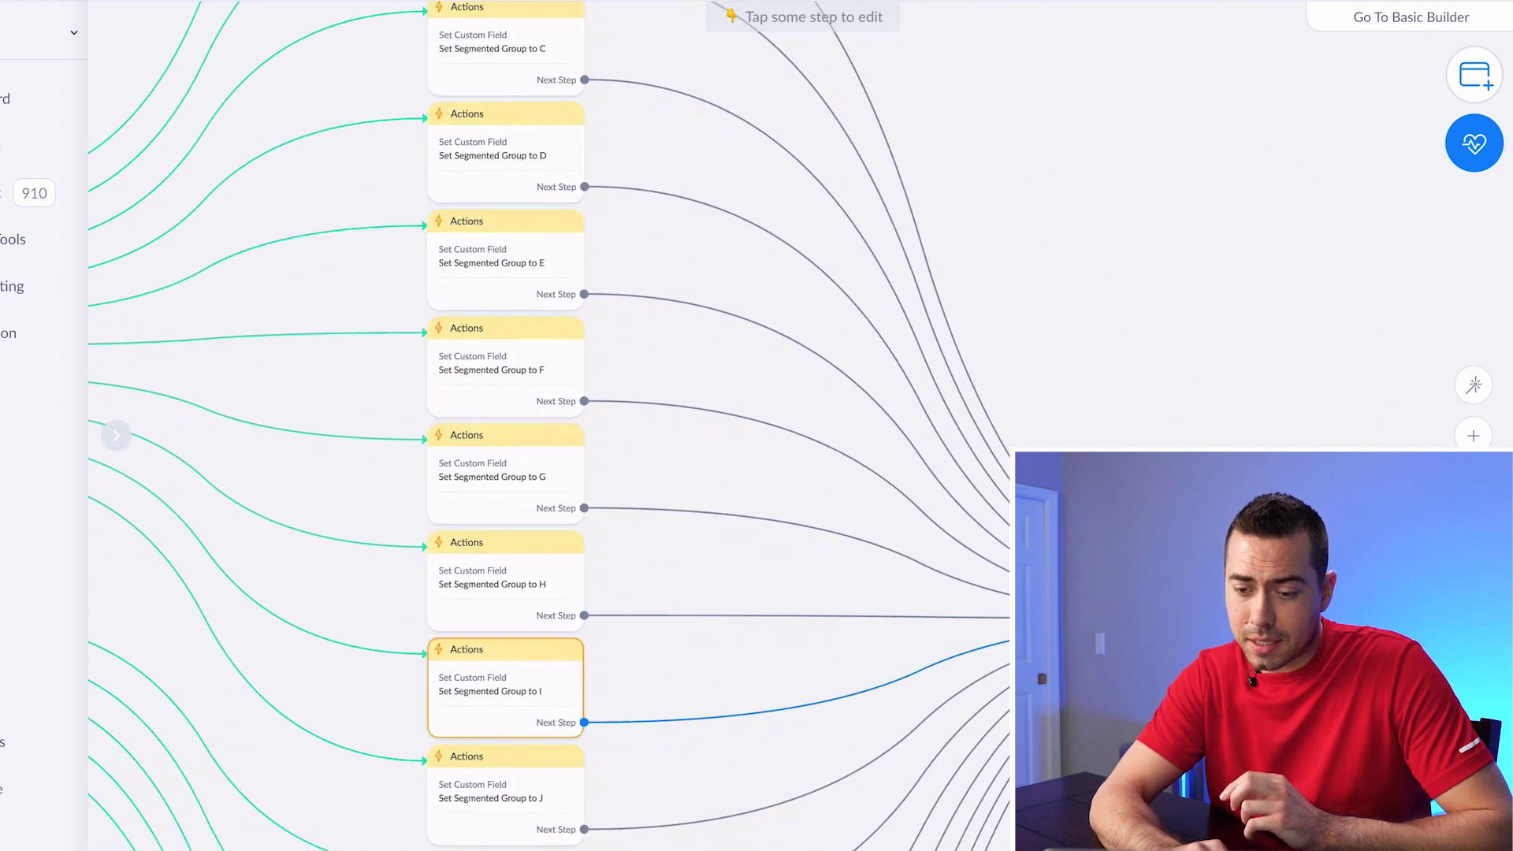
pyautogui.moveTo(1127, 429); pyautogui.dragTo(1345, 597)
pyautogui.moveTo(1275, 324); pyautogui.dragTo(1397, 423)
pyautogui.moveTo(365, 328); pyautogui.dragTo(428, 152)
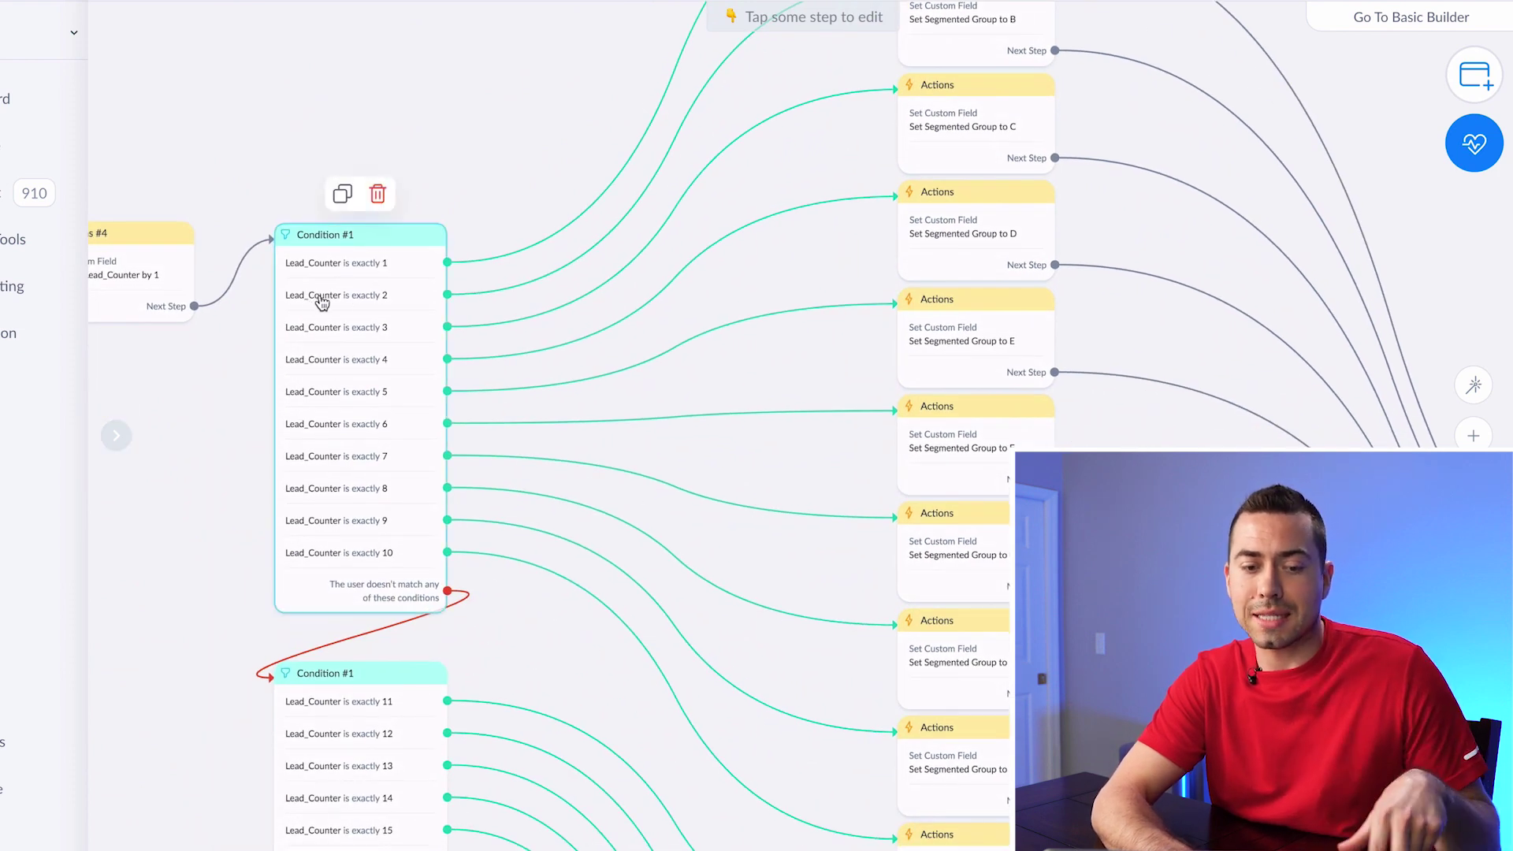
pyautogui.moveTo(533, 135); pyautogui.dragTo(476, 199)
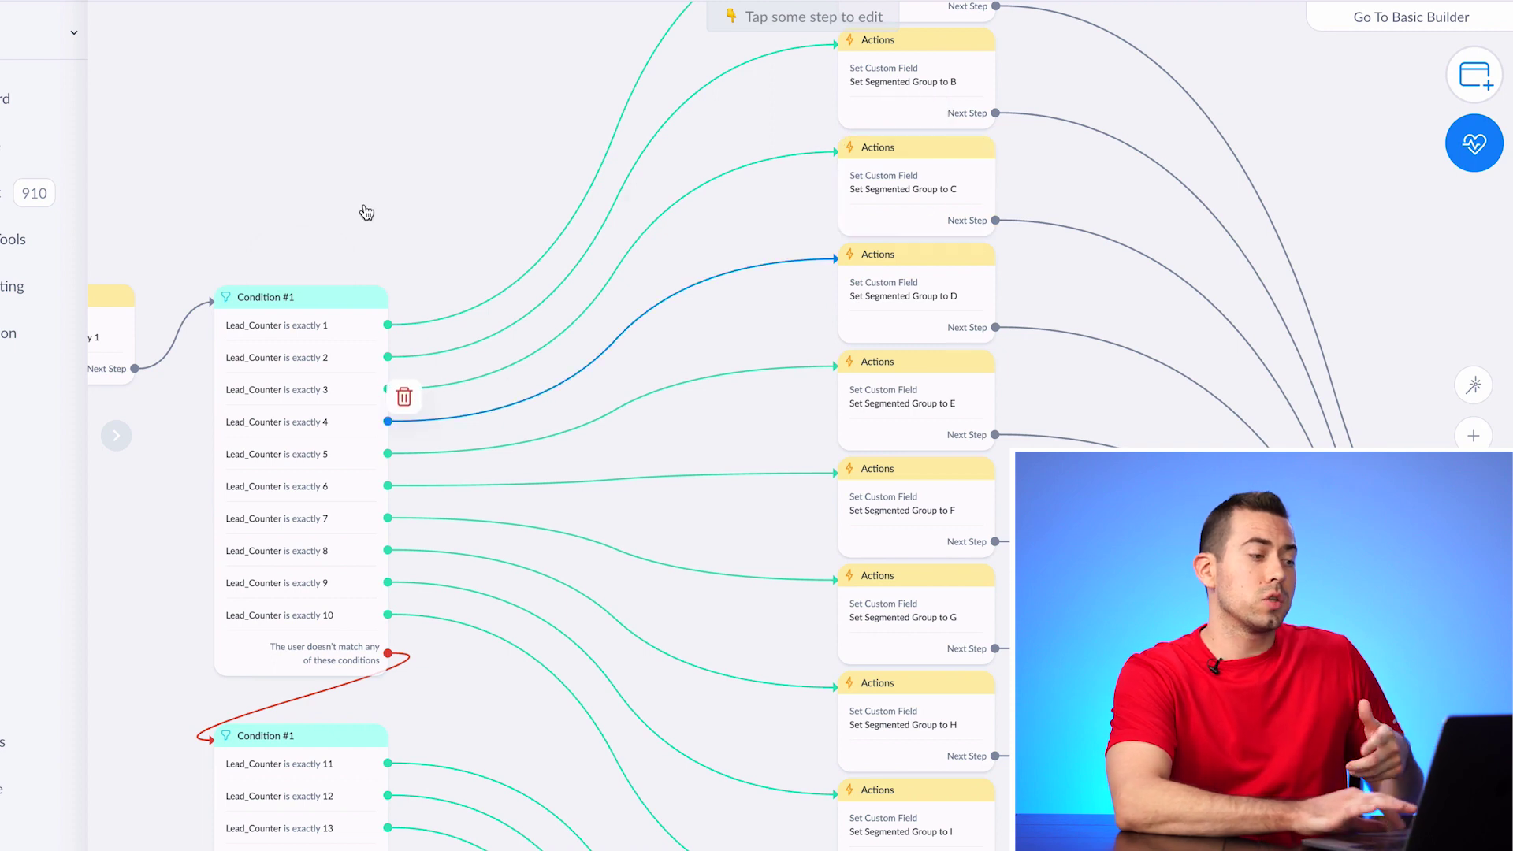
# - Examine the second Lead_Counter condition, the counter reset action, the remaining group actions and the final Send Rebate sequence subscription
pyautogui.scroll(-1, 366, 60)
pyautogui.scroll(-5, 366, 59)
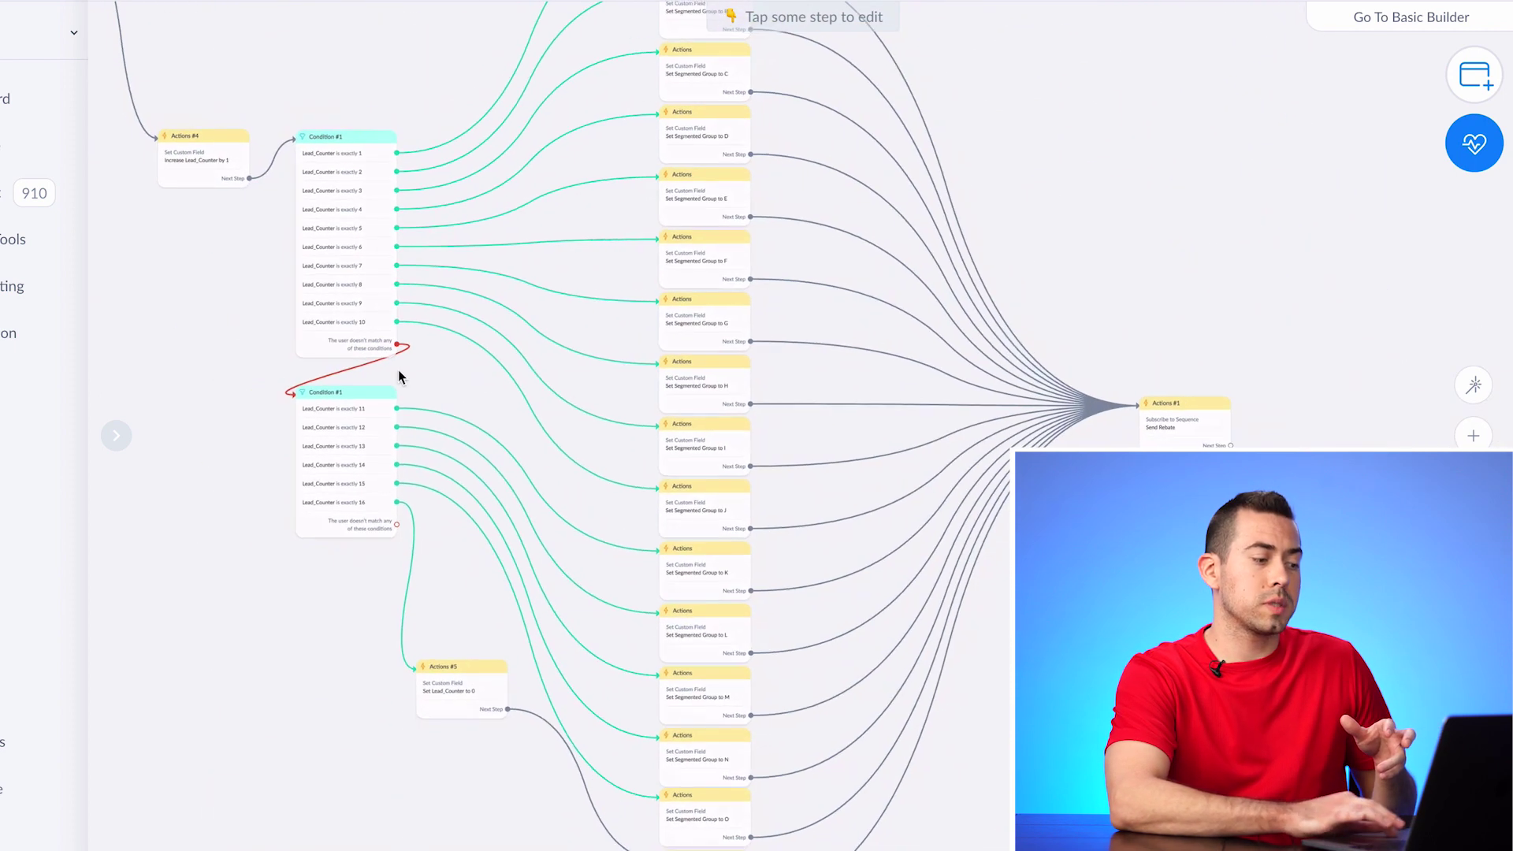
pyautogui.moveTo(291, 730); pyautogui.dragTo(282, 597)
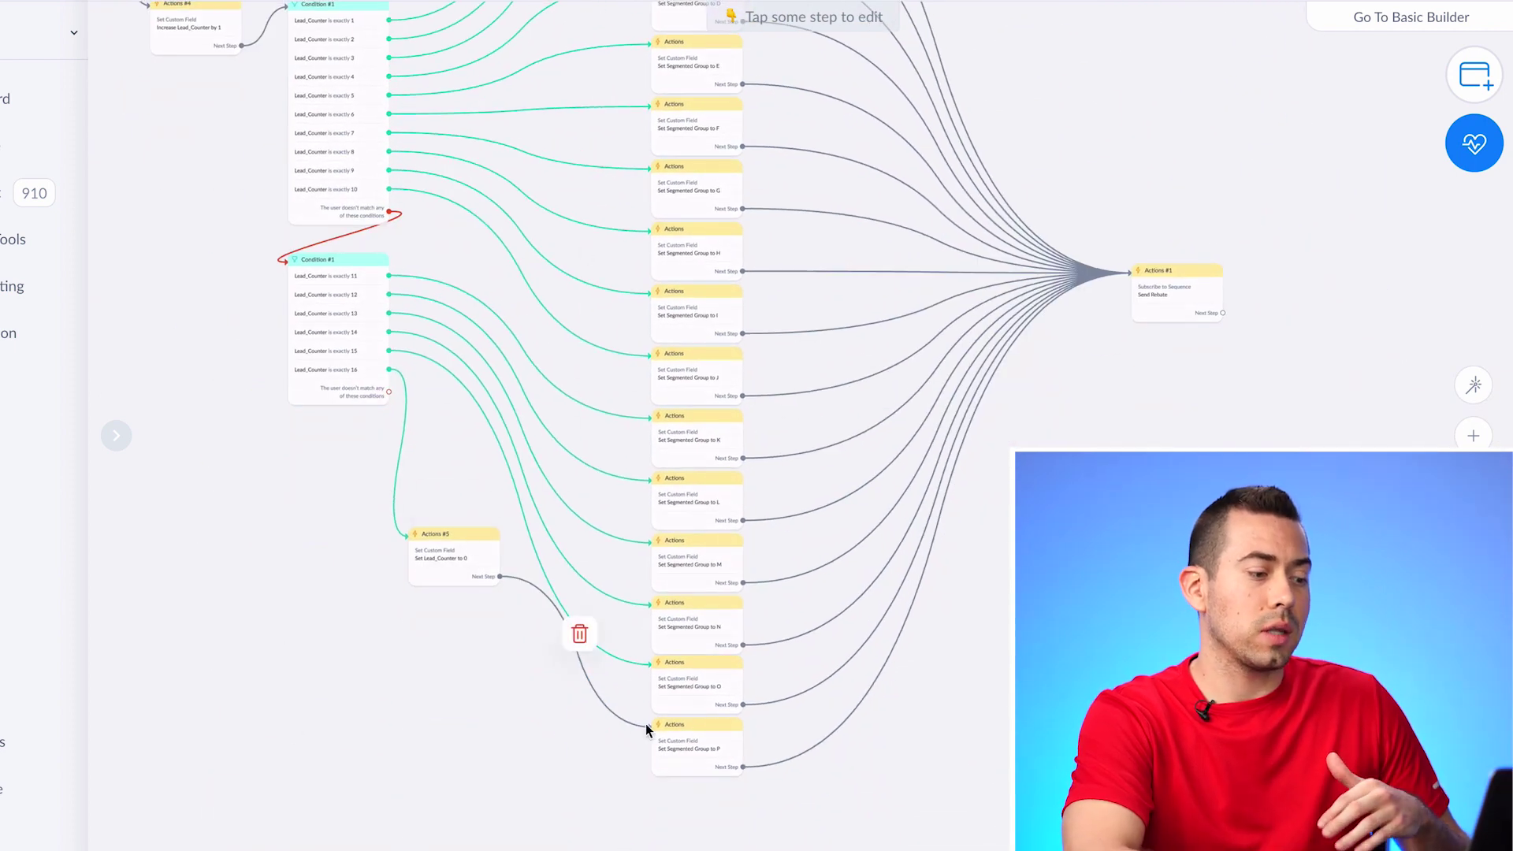
pyautogui.scroll(3, 699, 814)
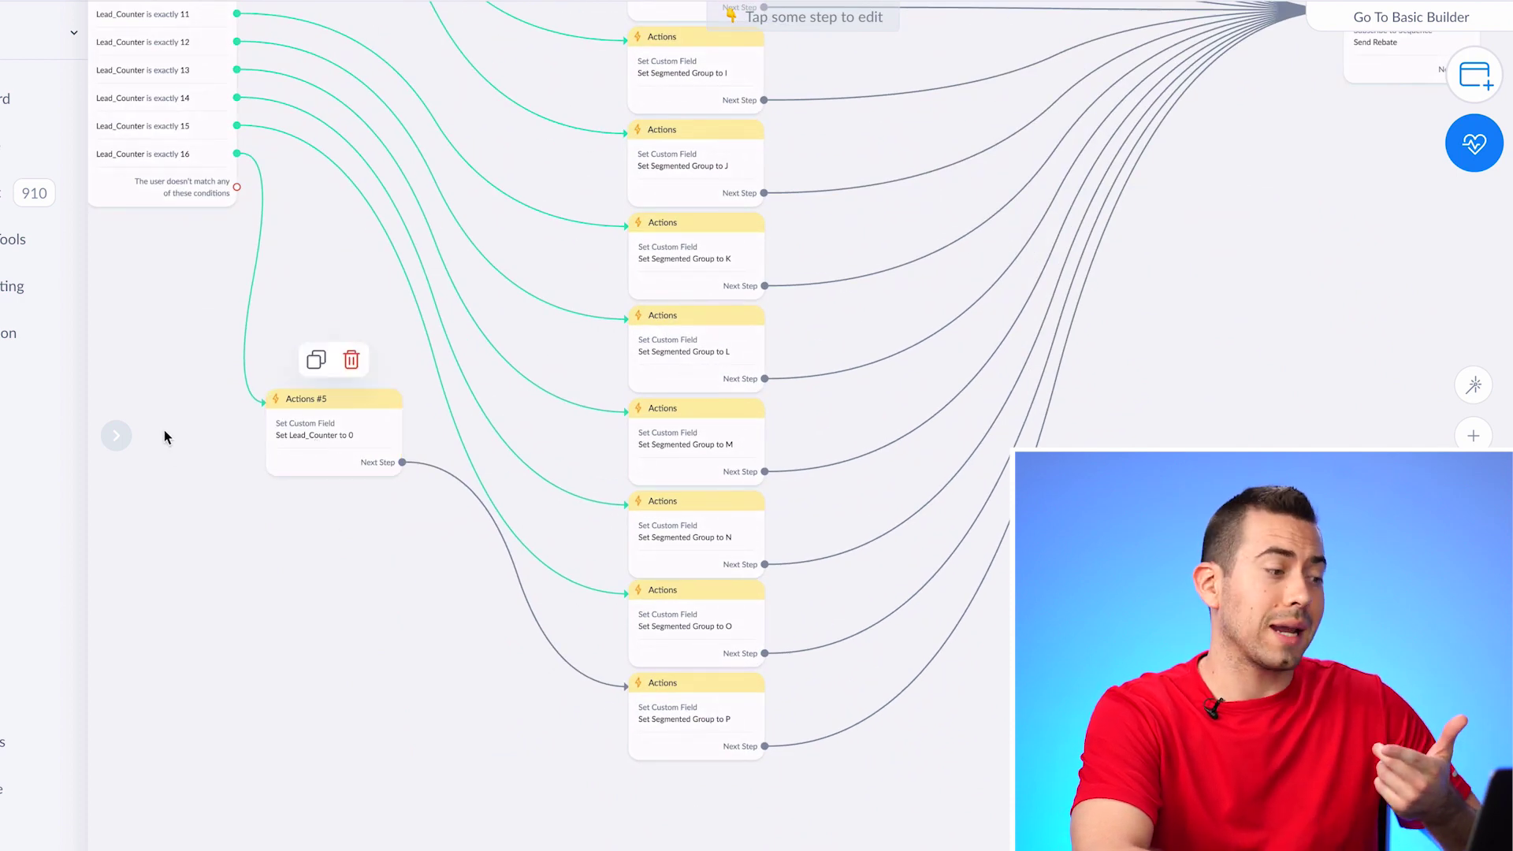
pyautogui.moveTo(177, 340); pyautogui.dragTo(479, 716)
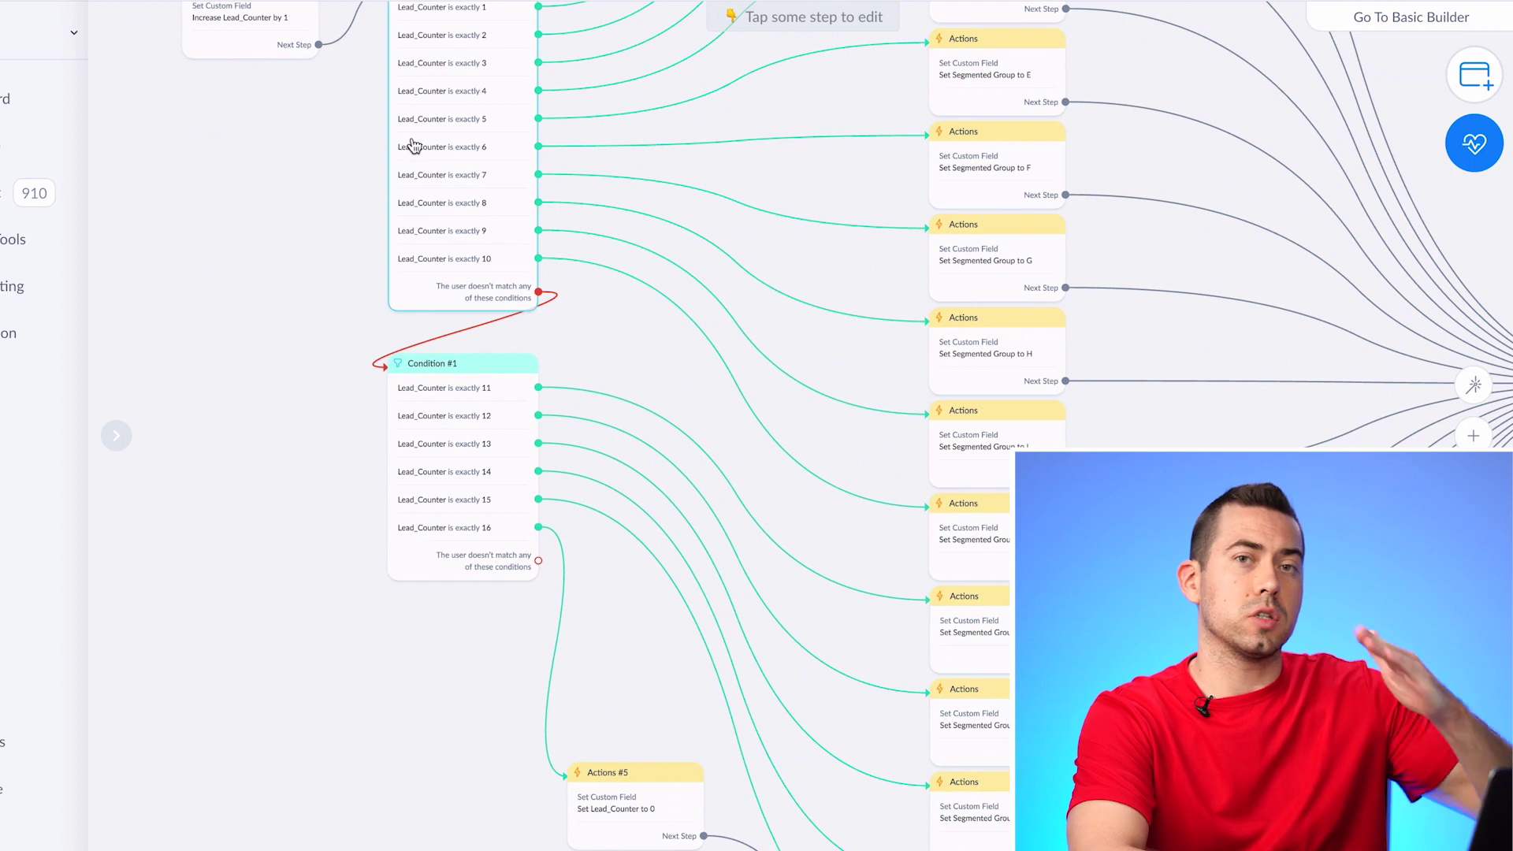
pyautogui.moveTo(304, 200); pyautogui.dragTo(307, 290)
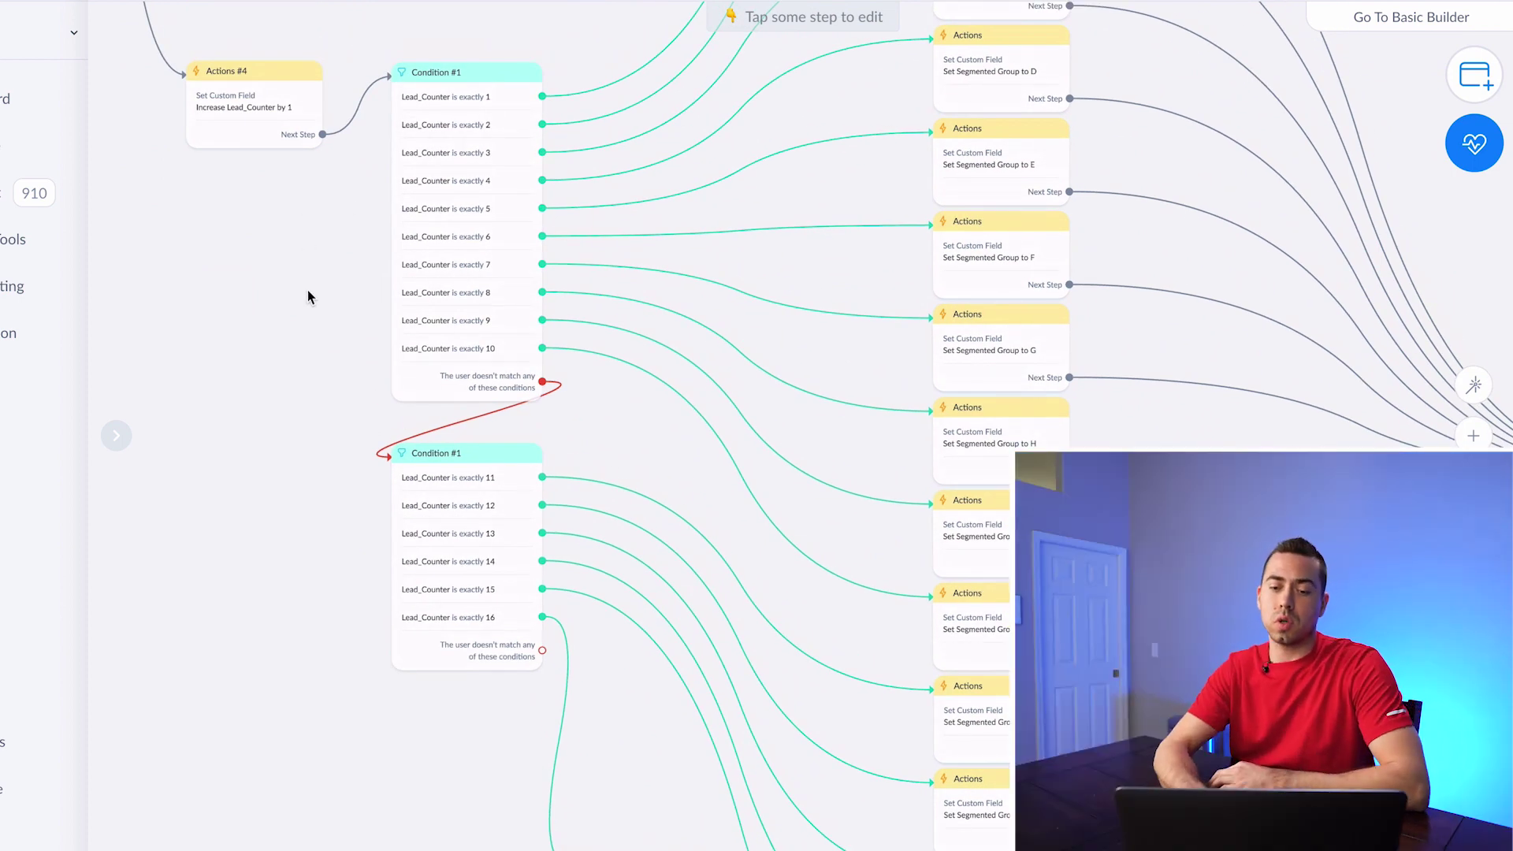
pyautogui.scroll(-5, 307, 290)
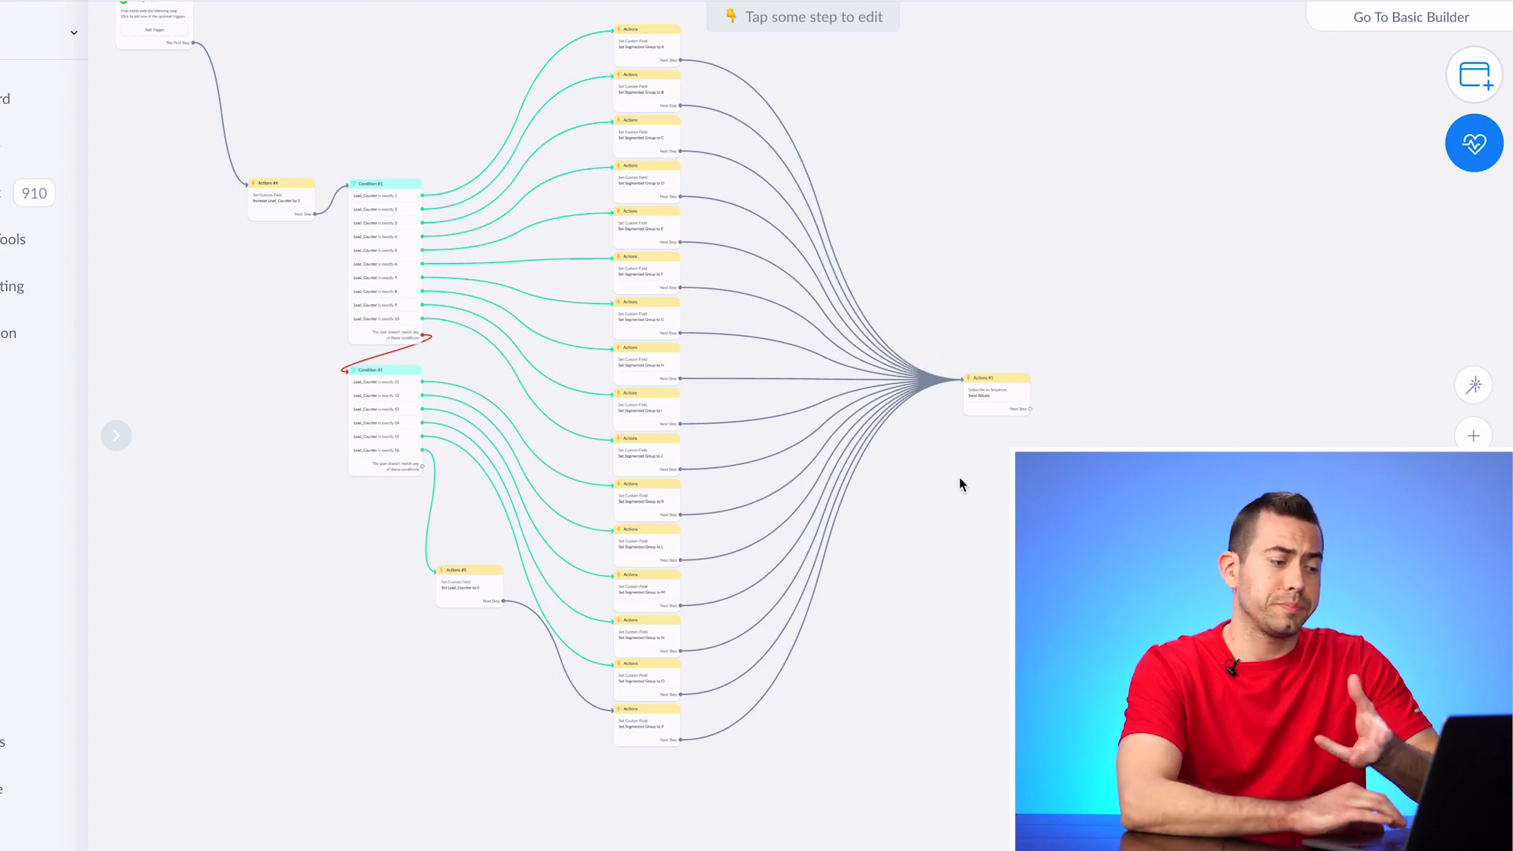
pyautogui.scroll(5, 959, 476)
pyautogui.moveTo(945, 434); pyautogui.dragTo(1028, 514)
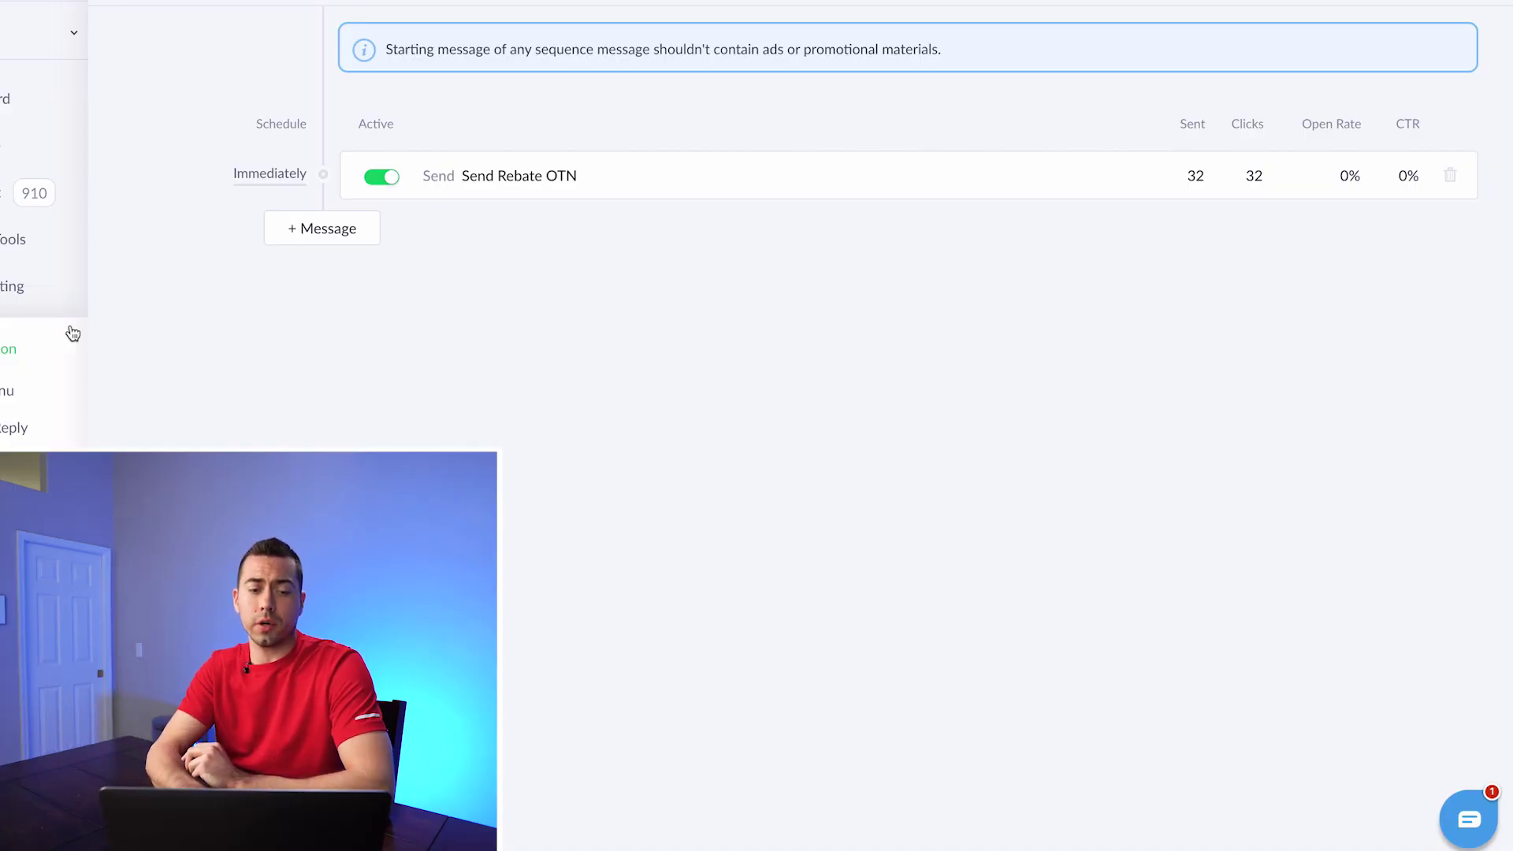
# - Open the Send Rebate OTN flow from the sequence's immediate message in edit mode
pyautogui.click(530, 179)
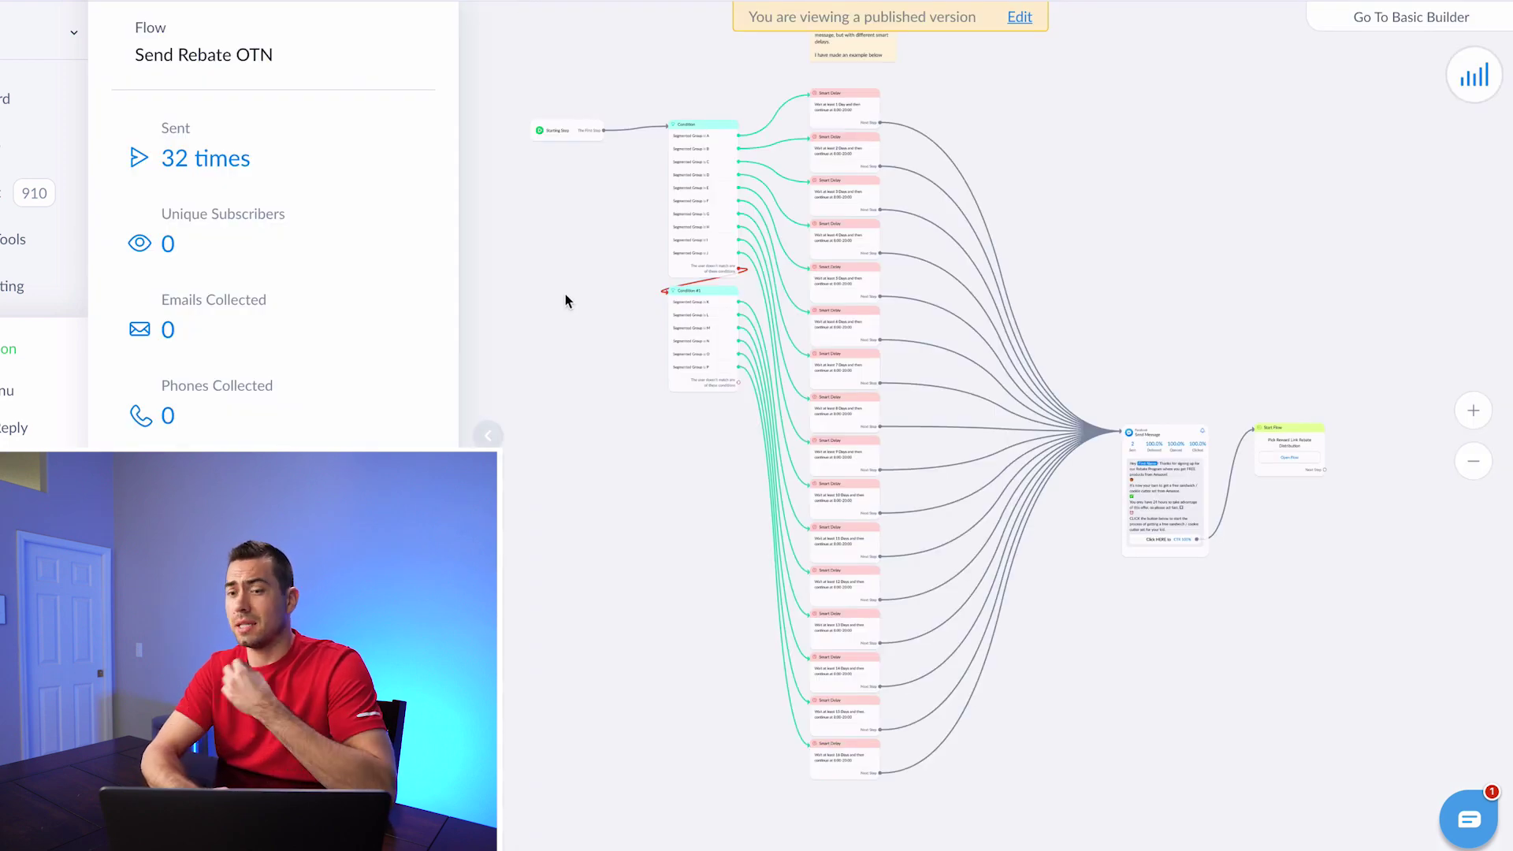
pyautogui.click(1020, 16)
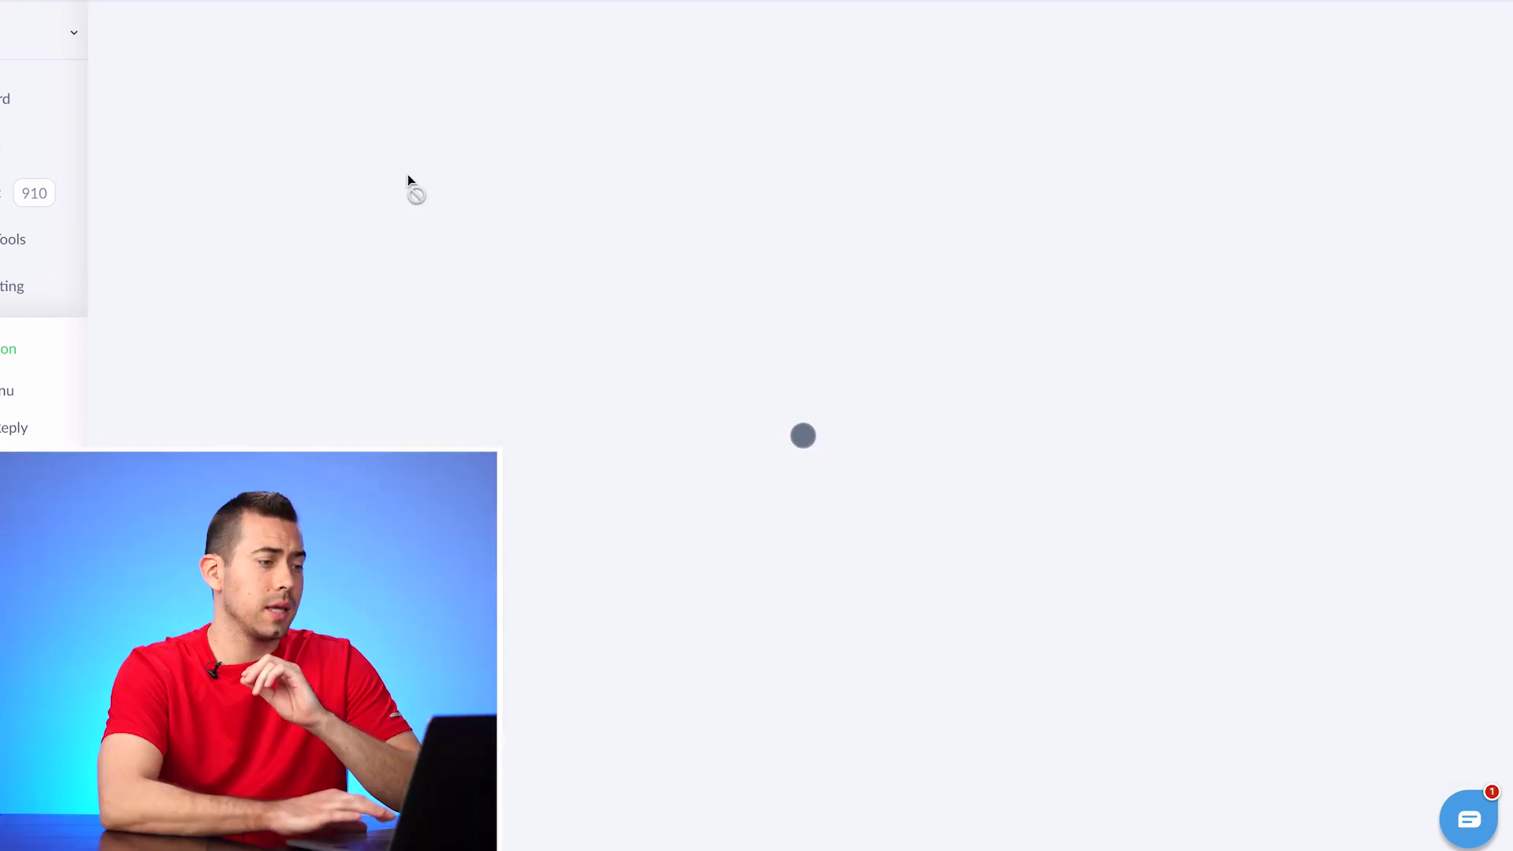
# - Examine how the Segmented Group conditions branch into the Smart Delay steps of the Send Rebate OTN flow
pyautogui.scroll(5, 364, 205)
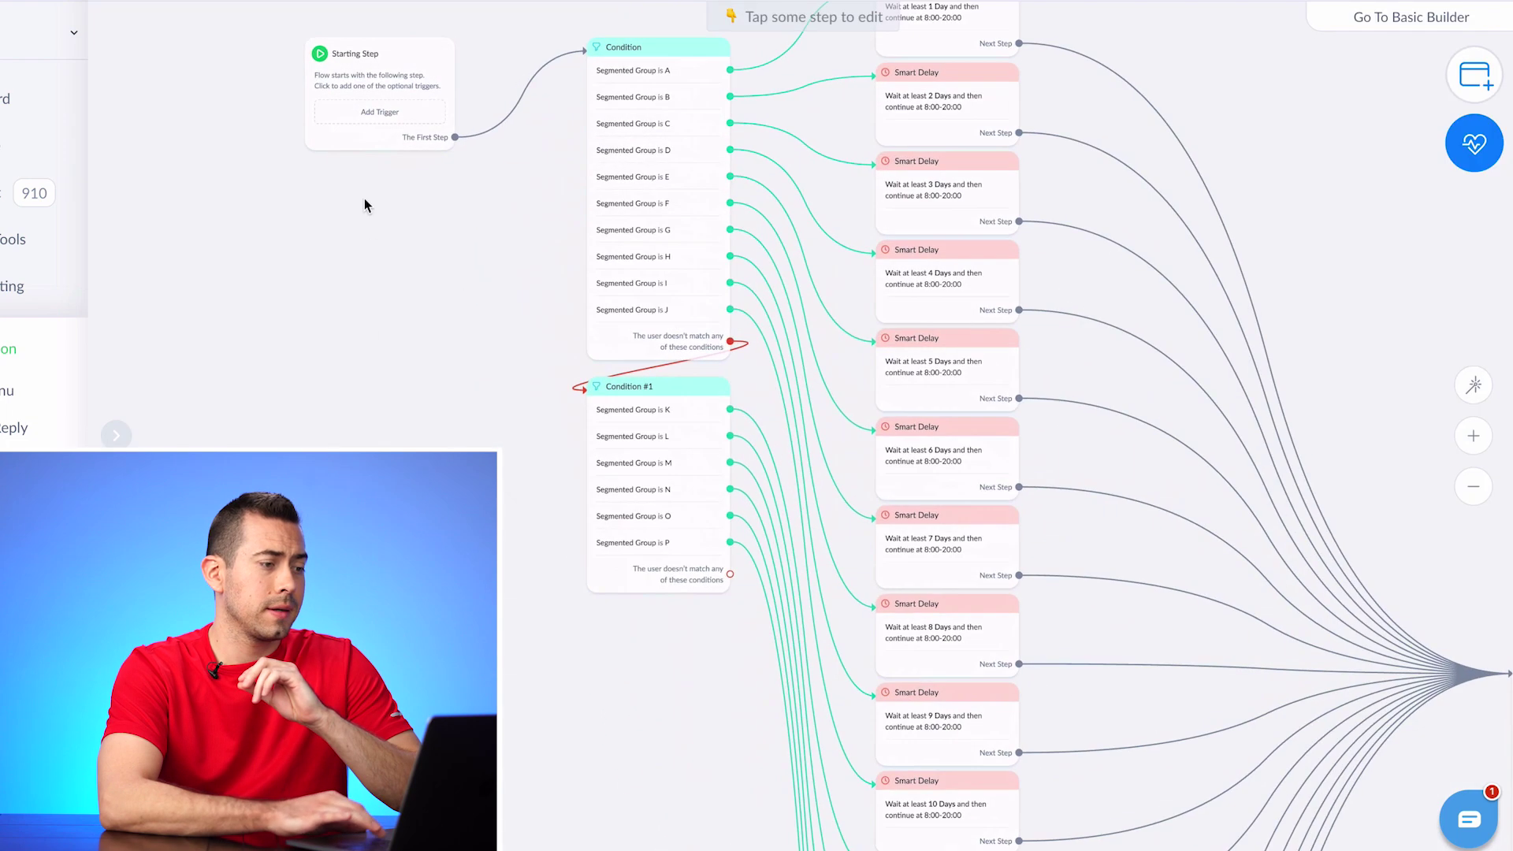
pyautogui.moveTo(660, 270)
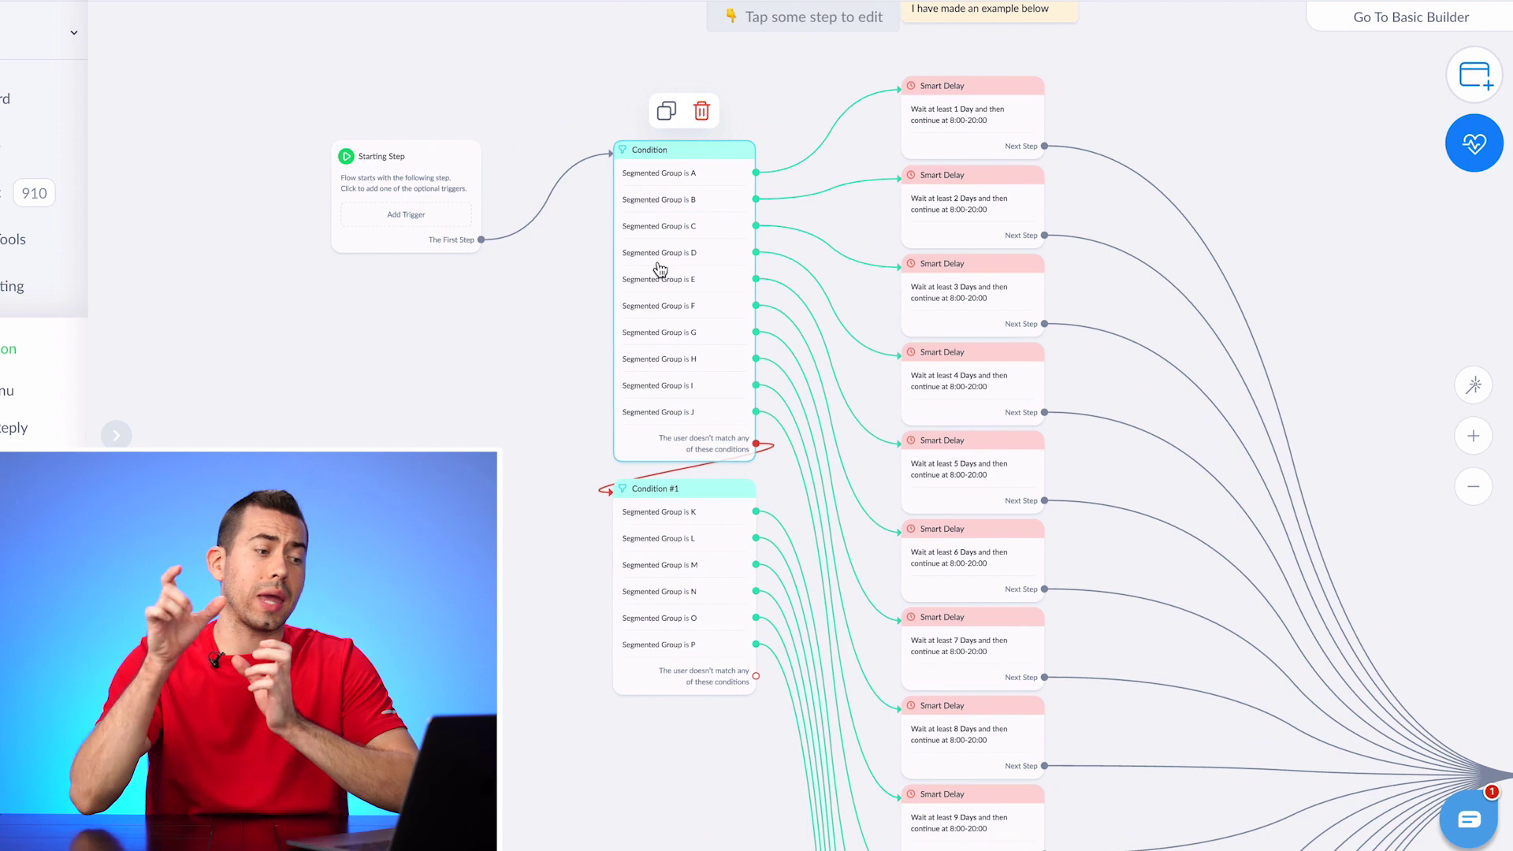
pyautogui.moveTo(472, 350); pyautogui.dragTo(355, 426)
pyautogui.moveTo(857, 217)
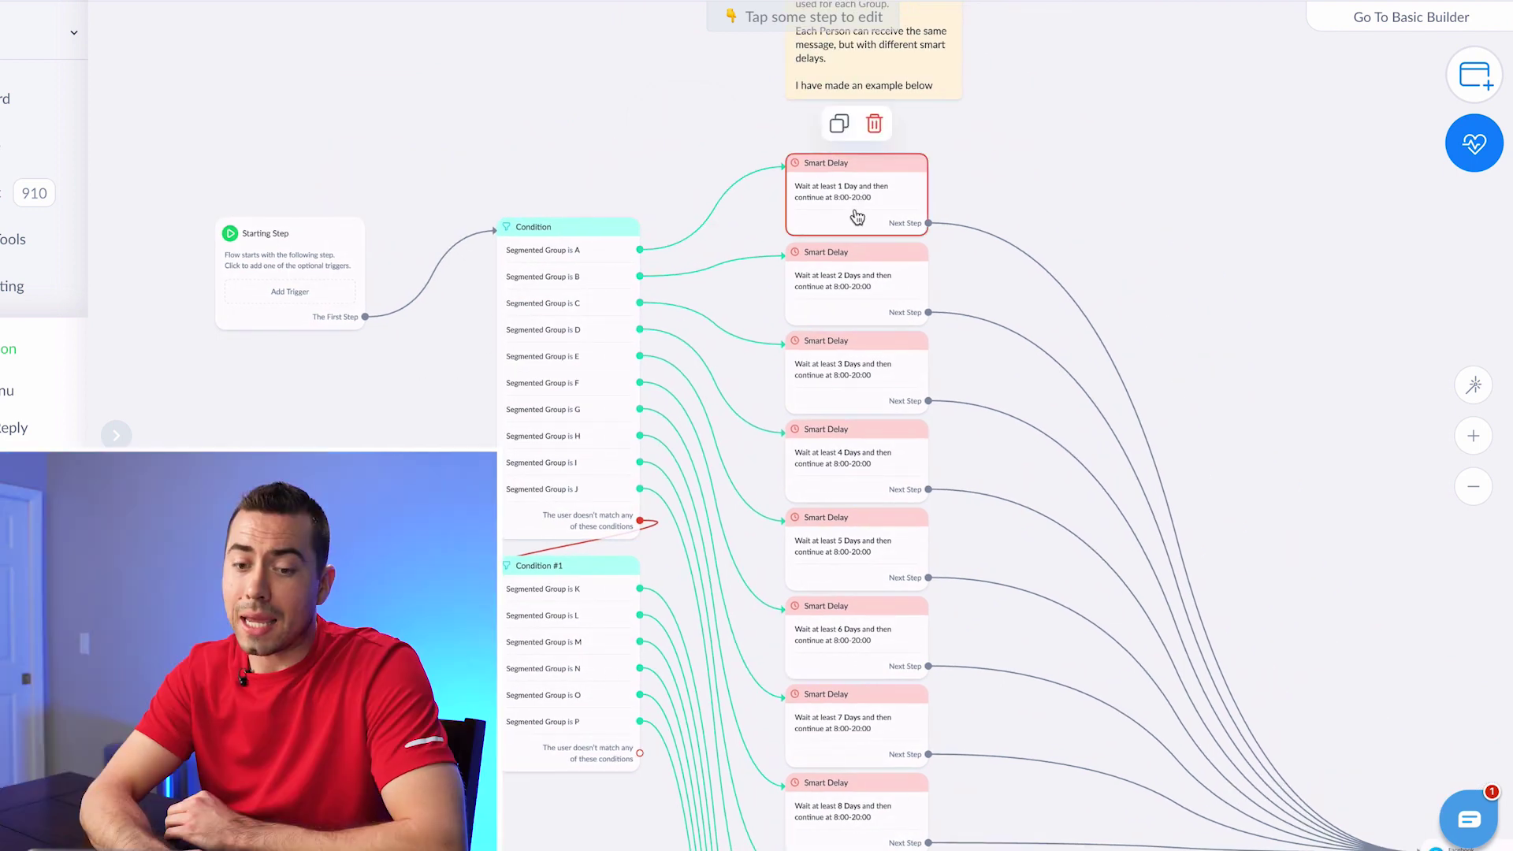
pyautogui.moveTo(1175, 325); pyautogui.dragTo(933, 180)
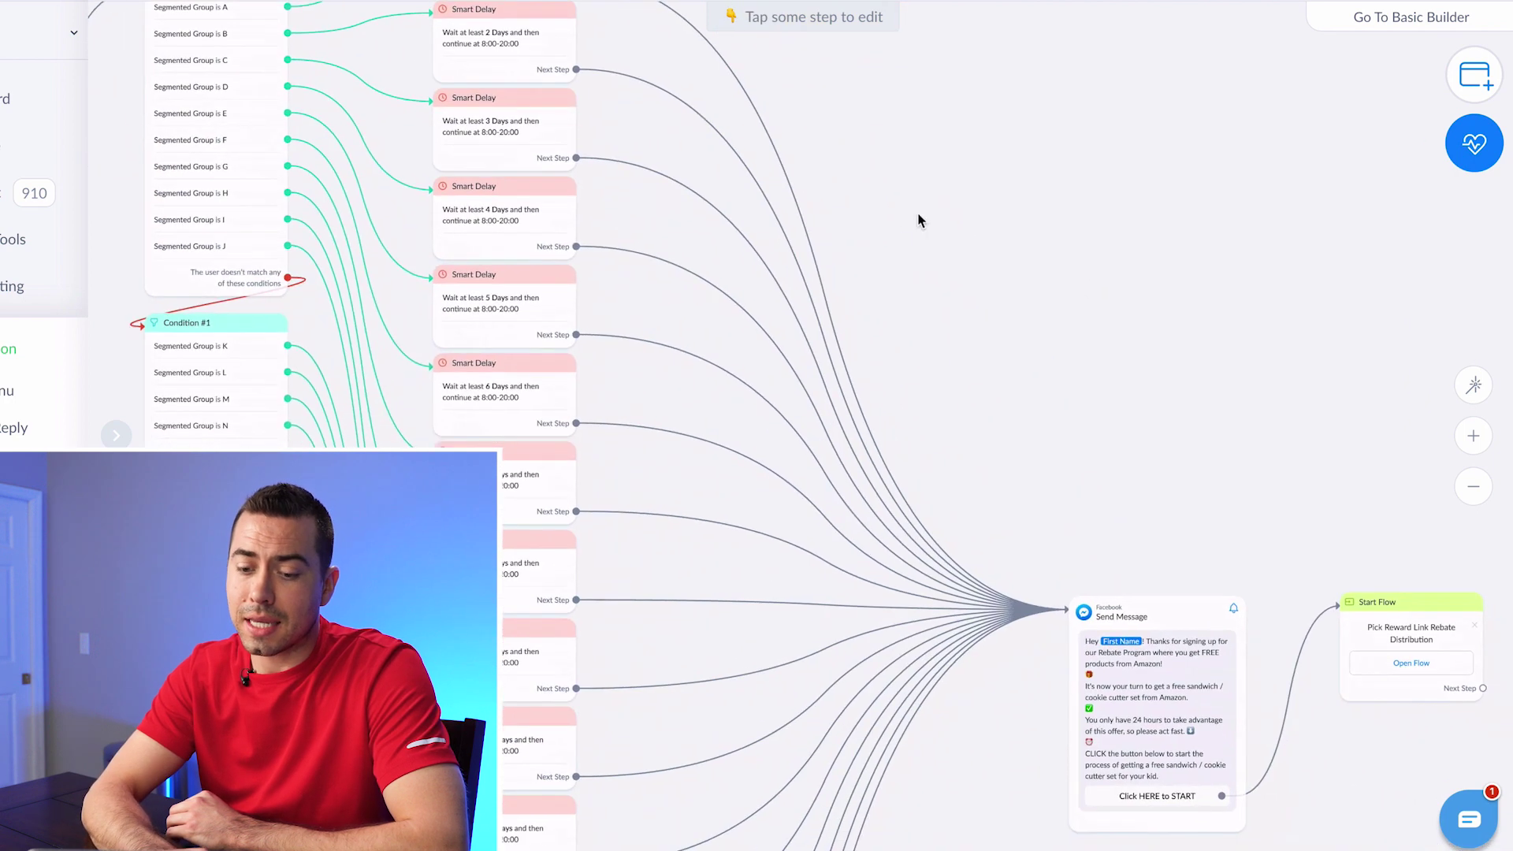
# - Read the rebate offer's Send Message step, check its linked Start Flow step, and review the flow's overall layout
pyautogui.scroll(-5, 990, 315)
pyautogui.scroll(5, 993, 516)
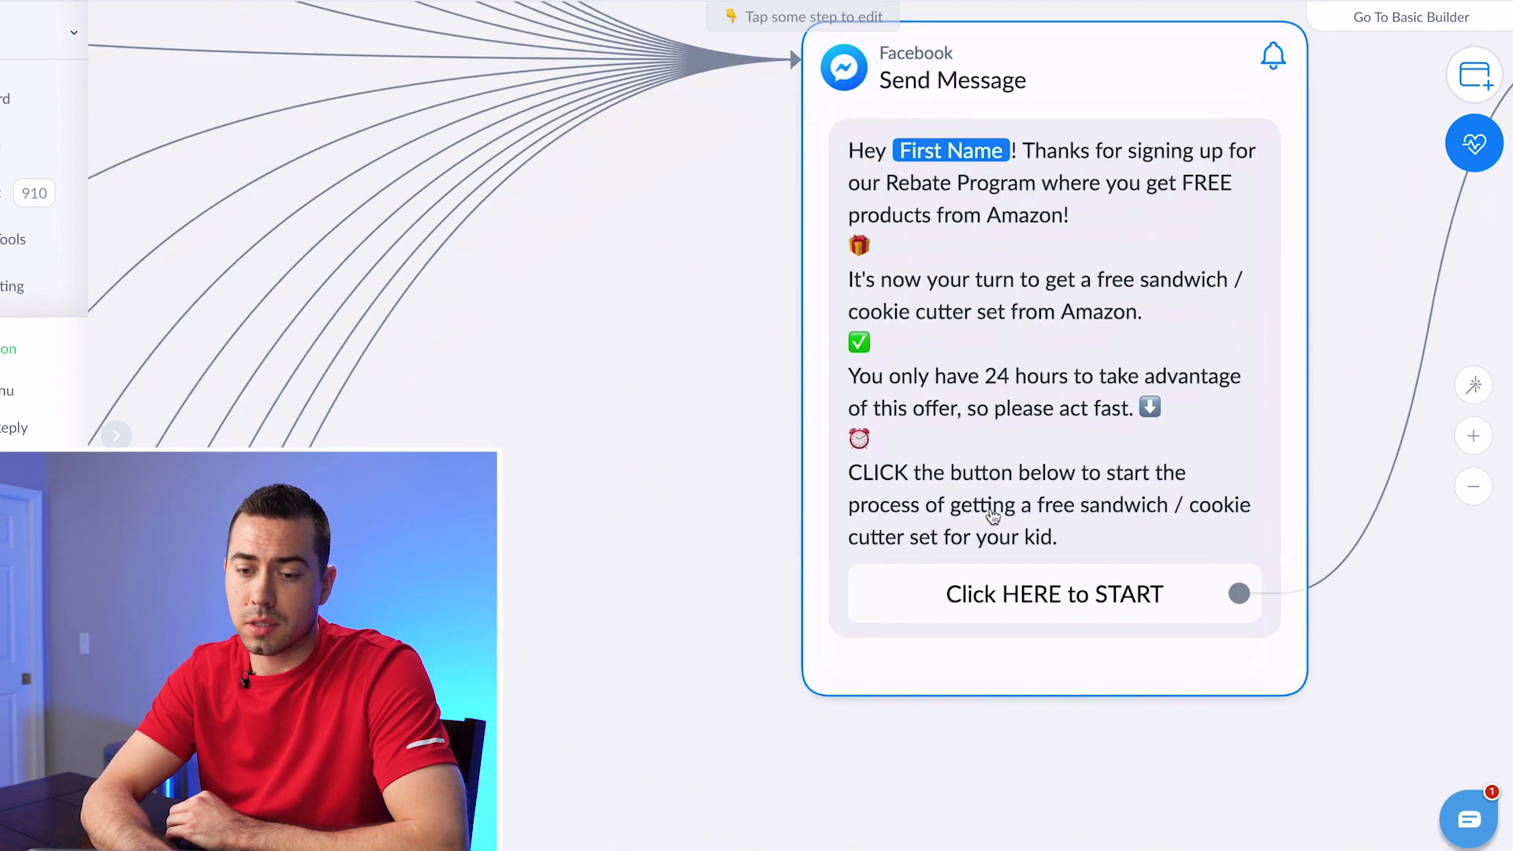
pyautogui.moveTo(761, 480); pyautogui.dragTo(723, 505)
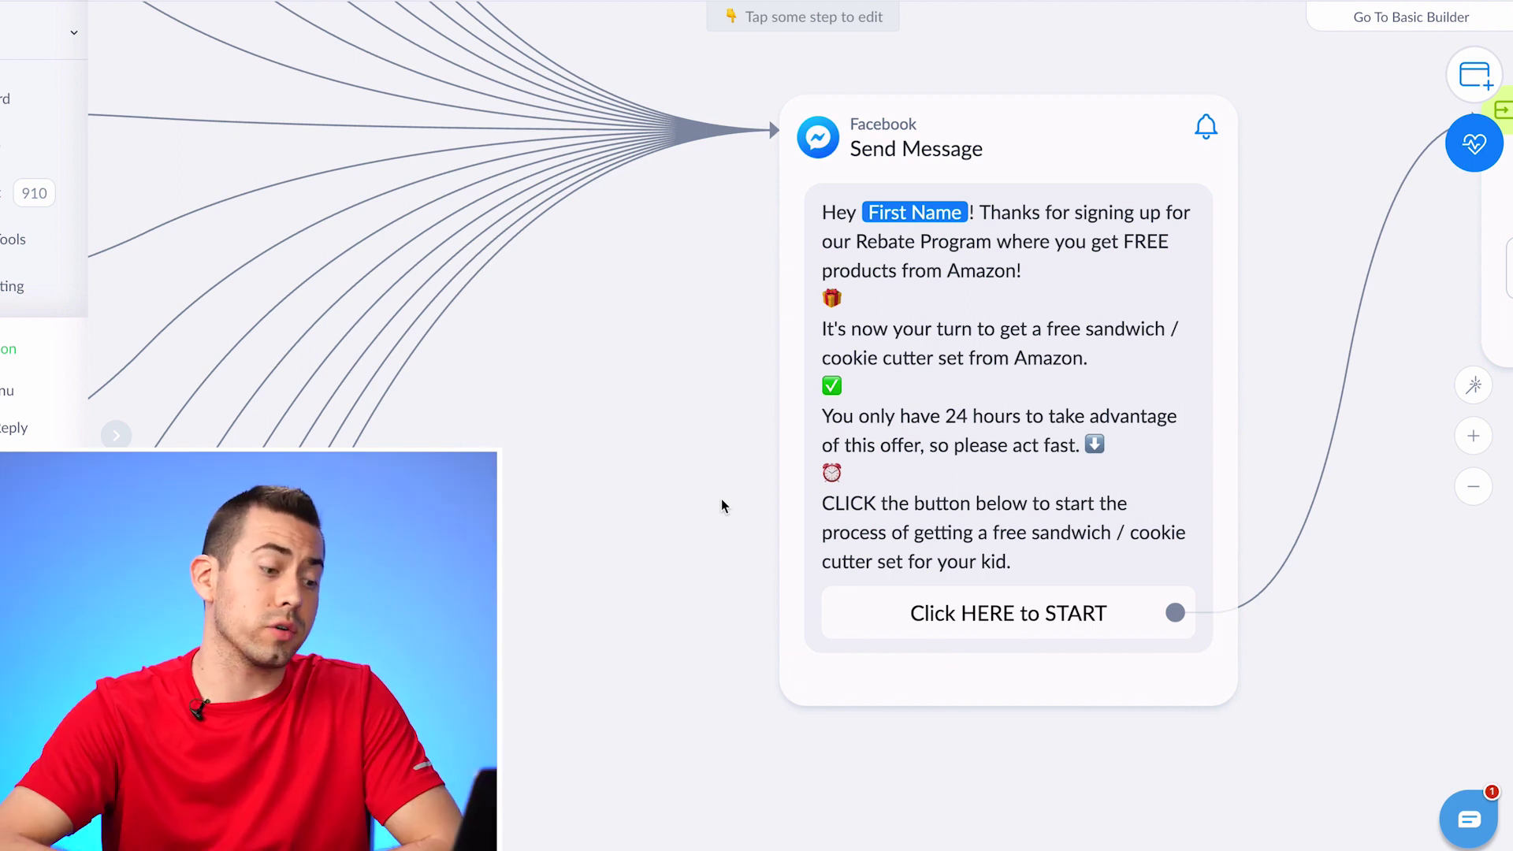
pyautogui.scroll(-5, 722, 505)
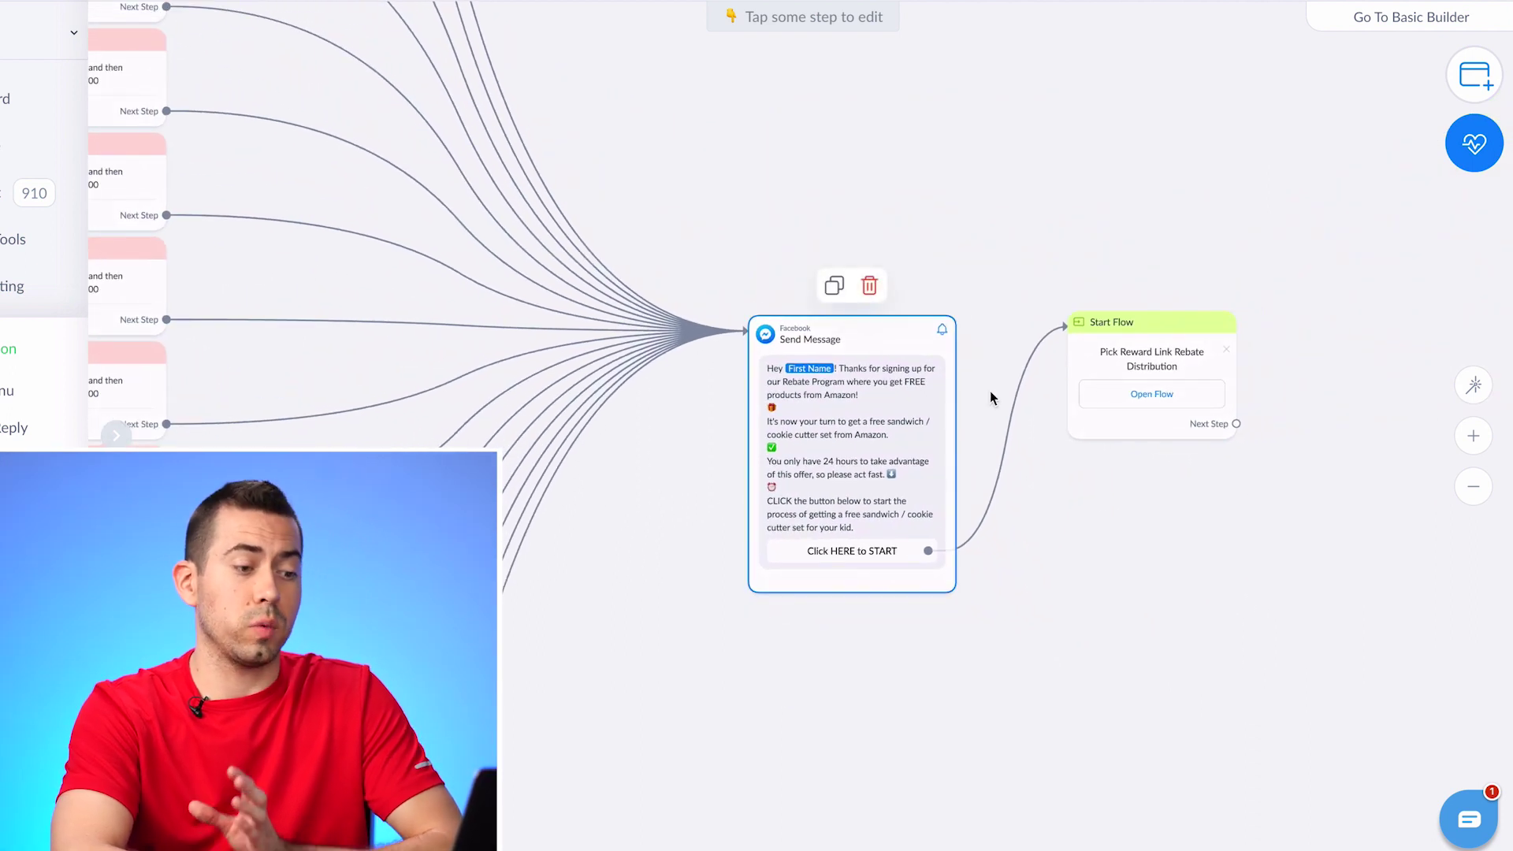
pyautogui.click(1174, 403)
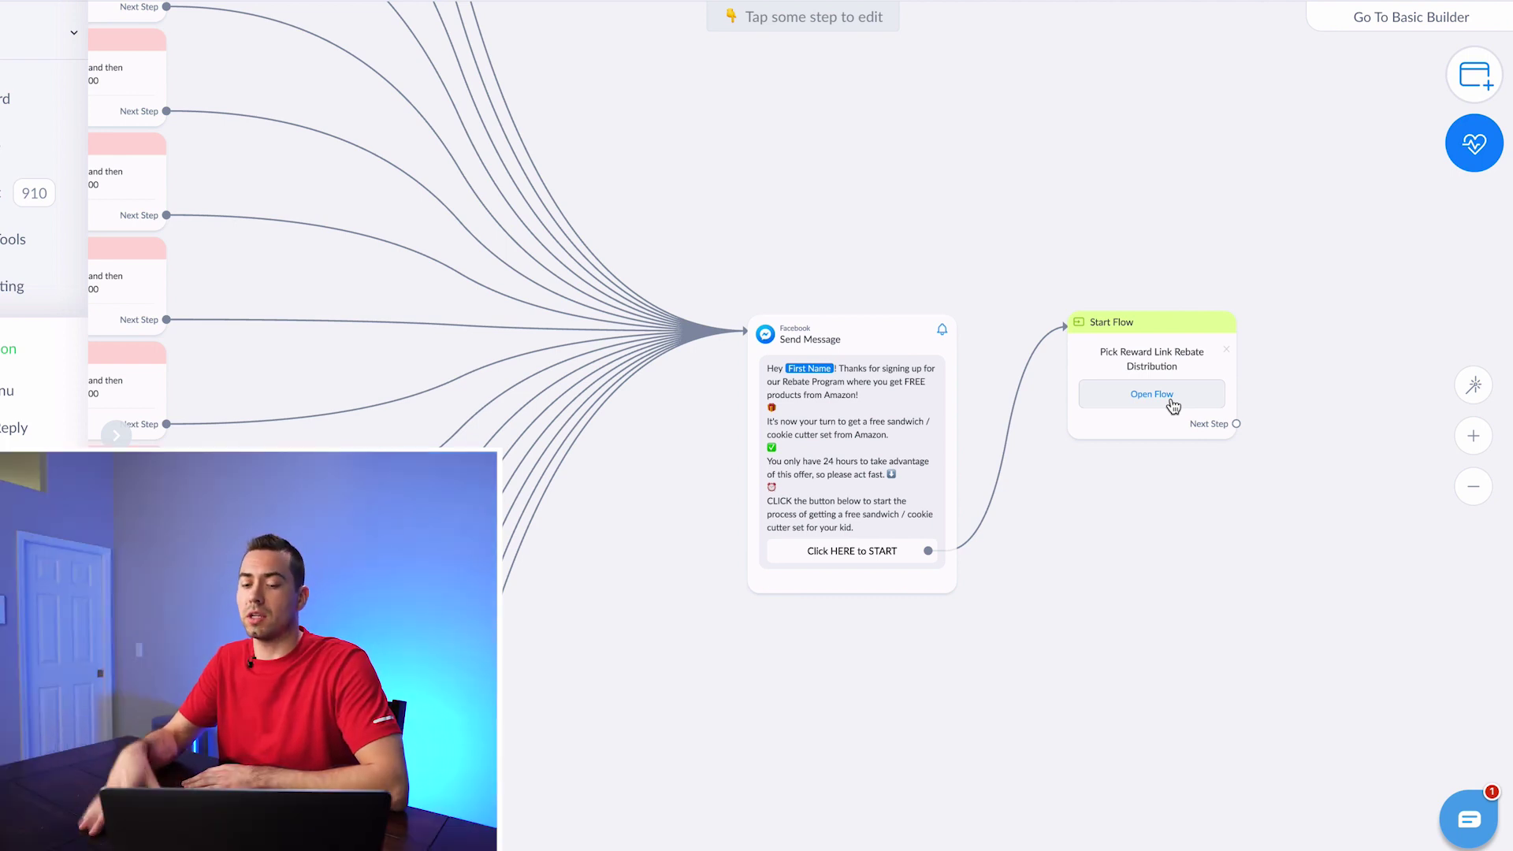
pyautogui.scroll(-5, 1172, 402)
pyautogui.moveTo(1006, 262); pyautogui.dragTo(1259, 415)
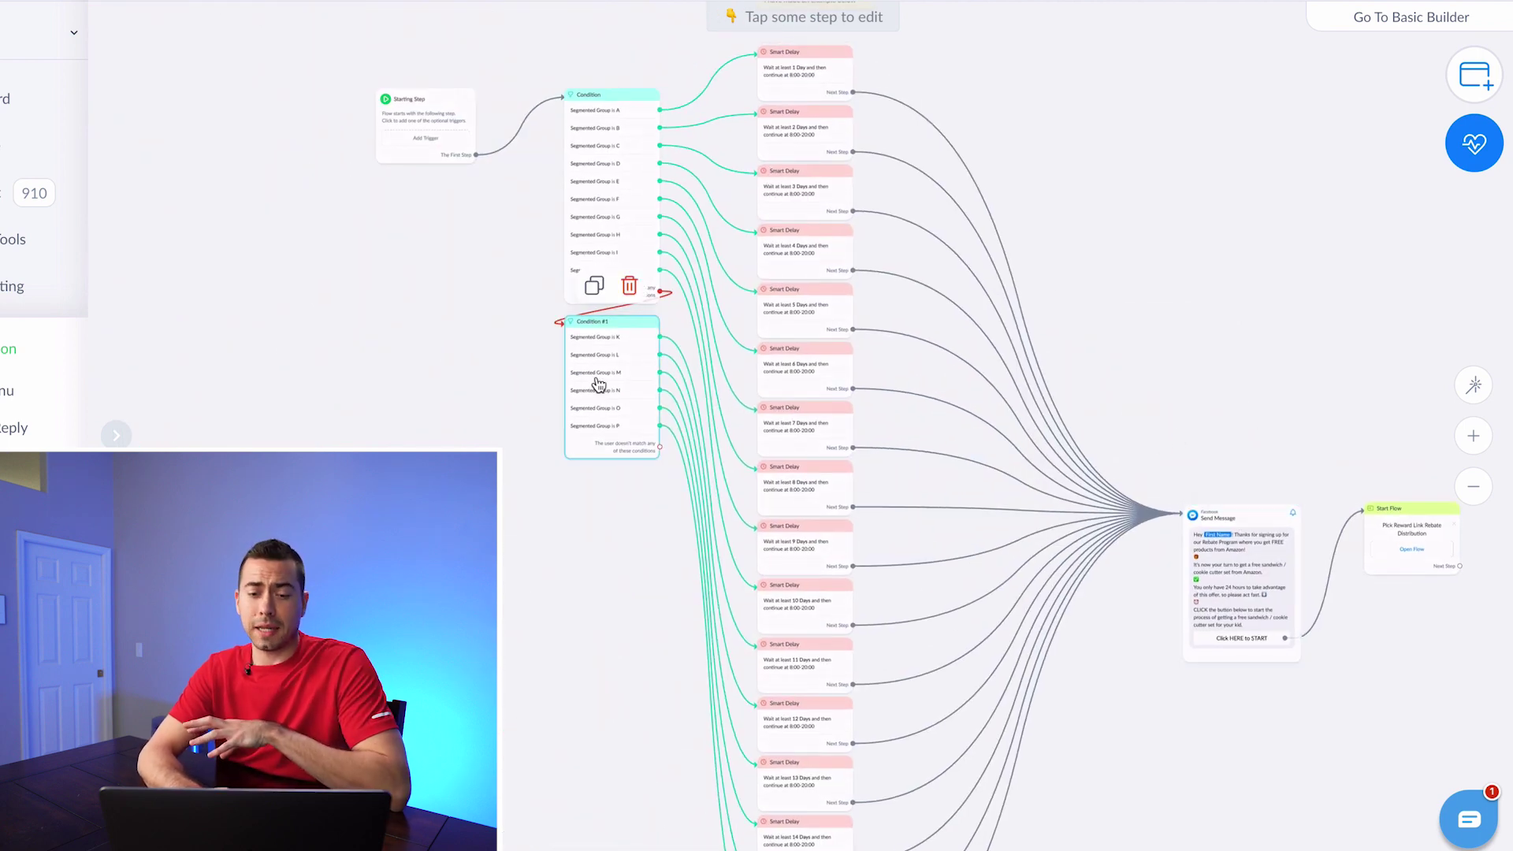
pyautogui.scroll(3, 389, 271)
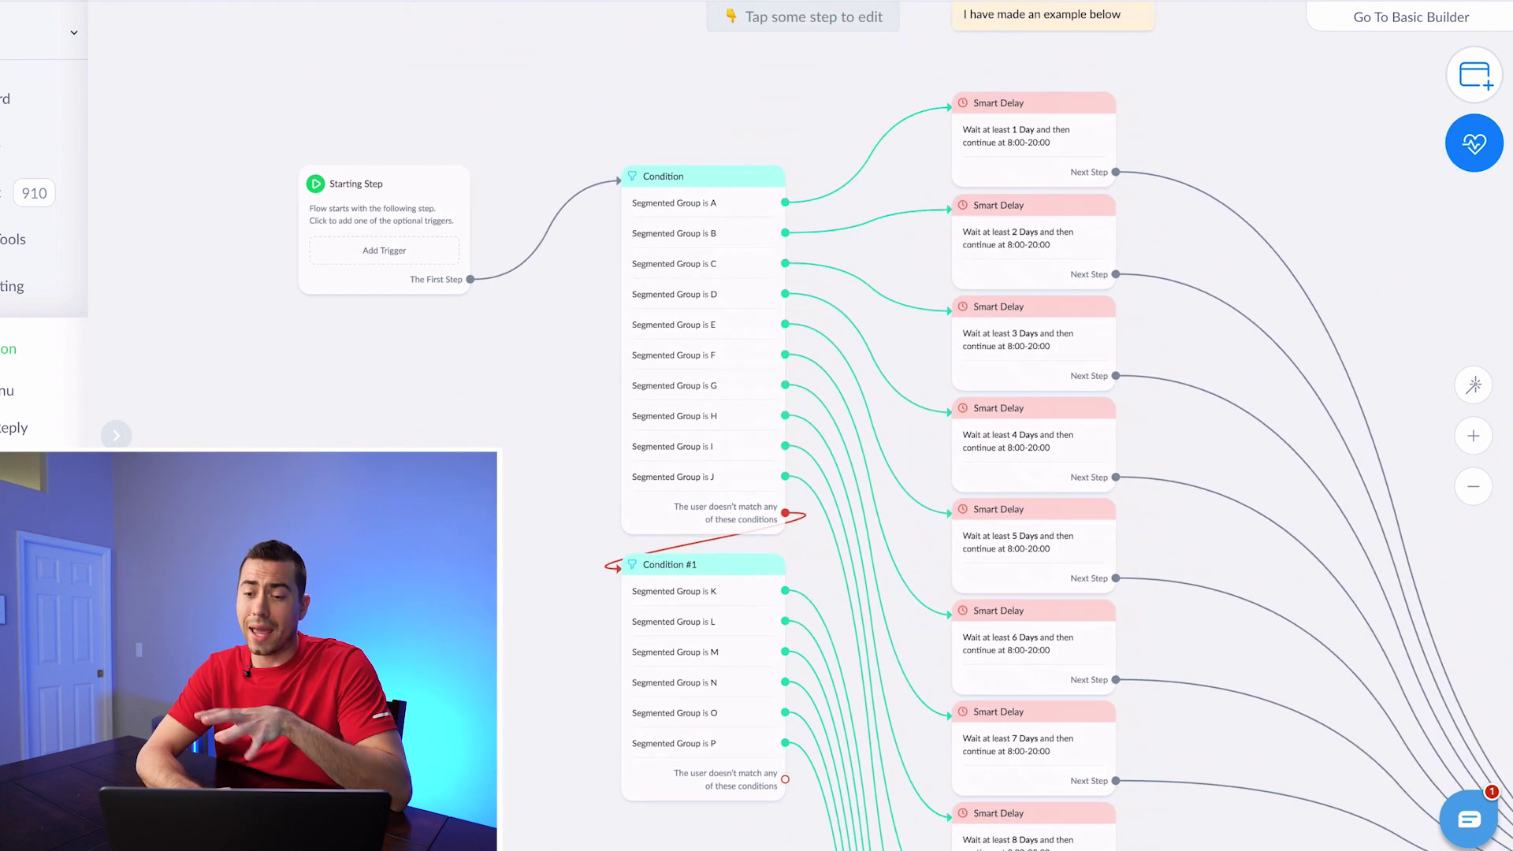
# - Compare Segmented Groups A, B and C with their 1, 2 and 3 day Smart Delays, and trace the delays to the rebate offer message
pyautogui.moveTo(676, 222)
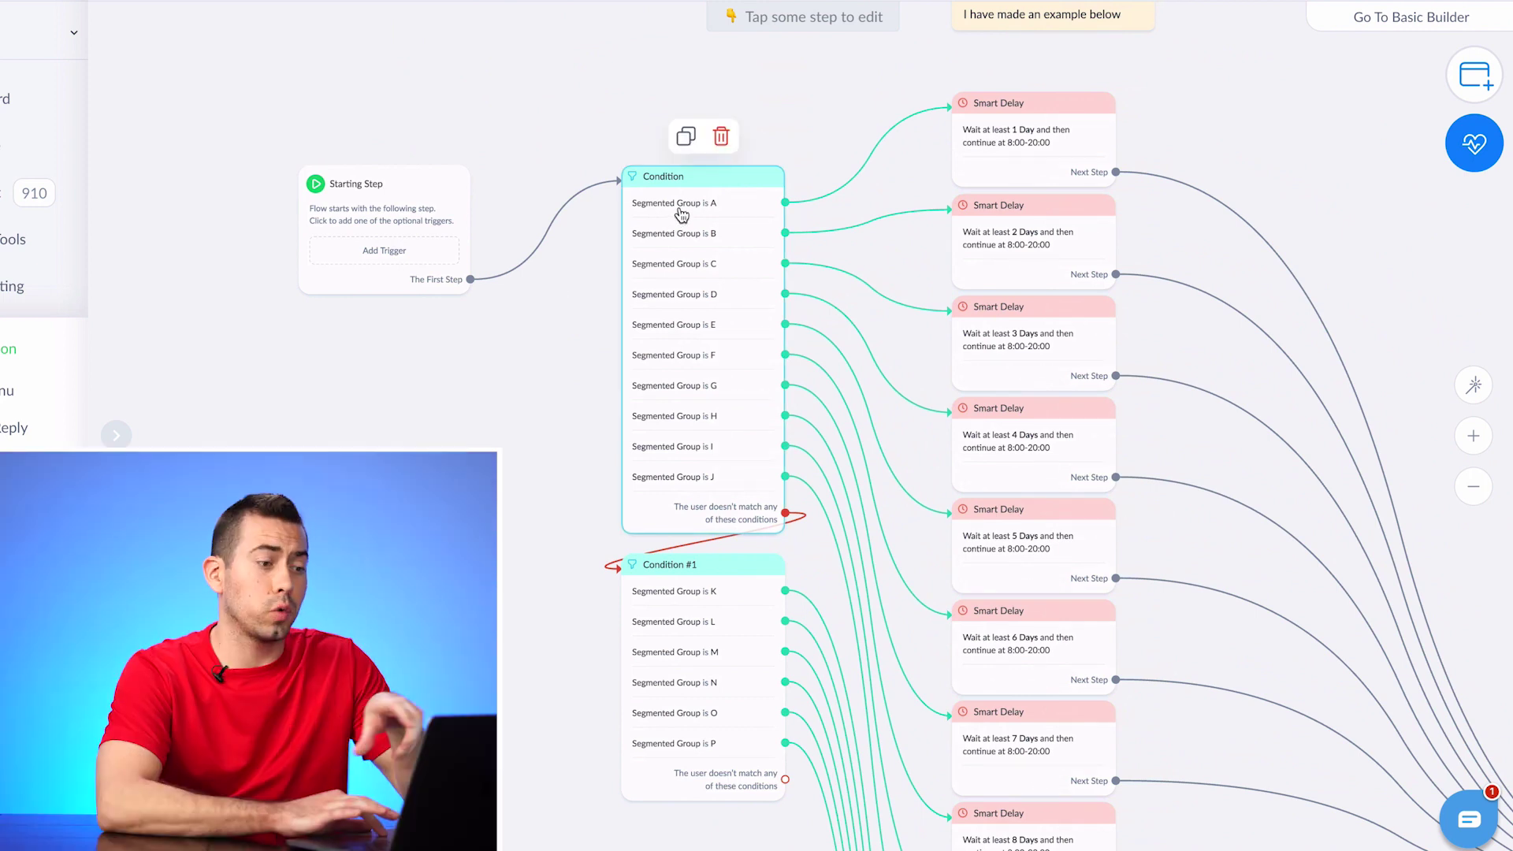
pyautogui.moveTo(1047, 156)
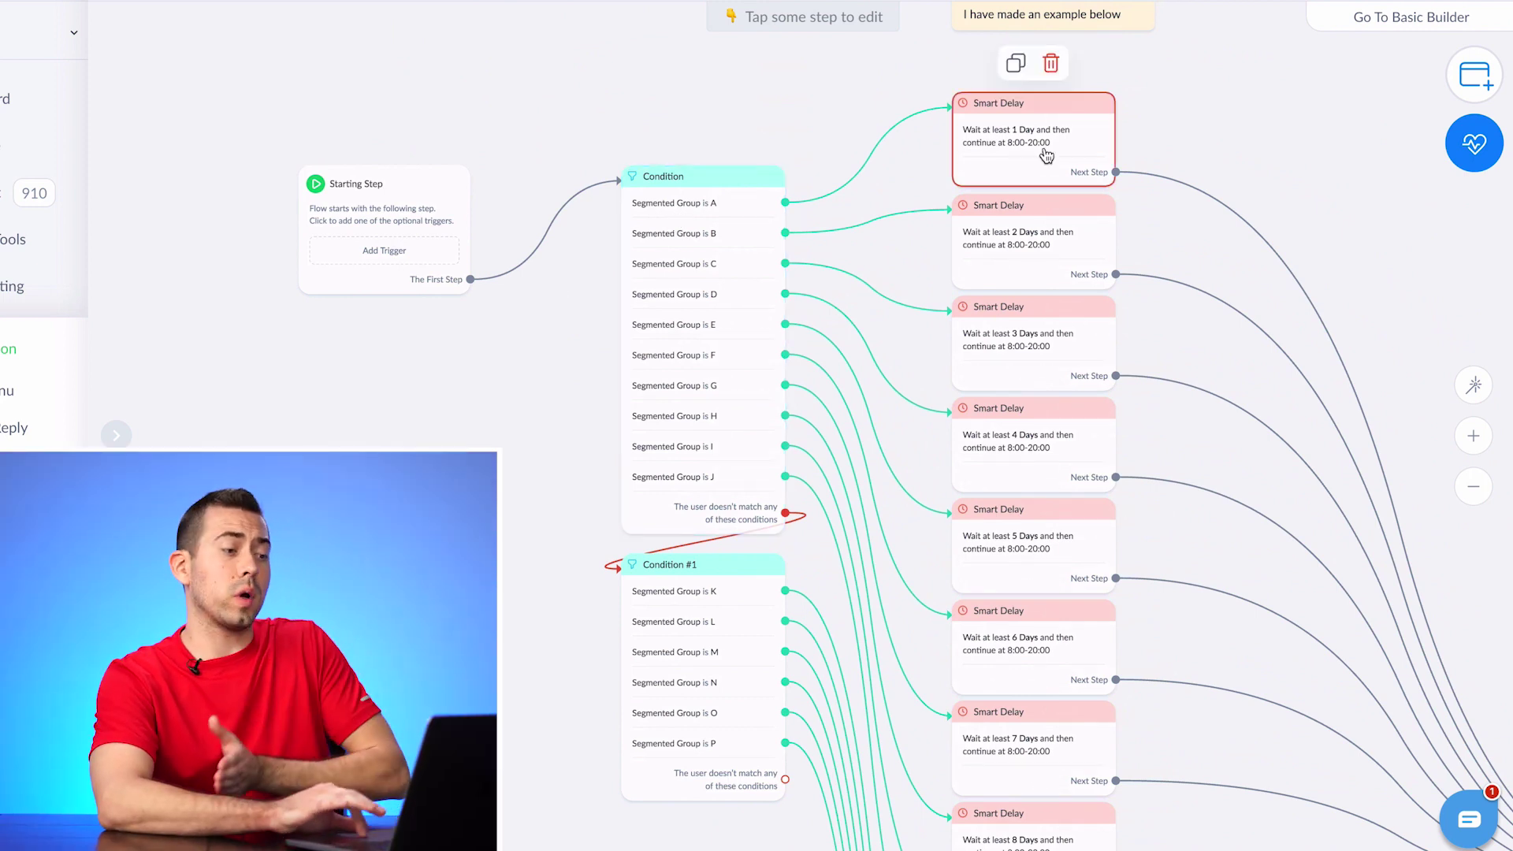
pyautogui.moveTo(1010, 239)
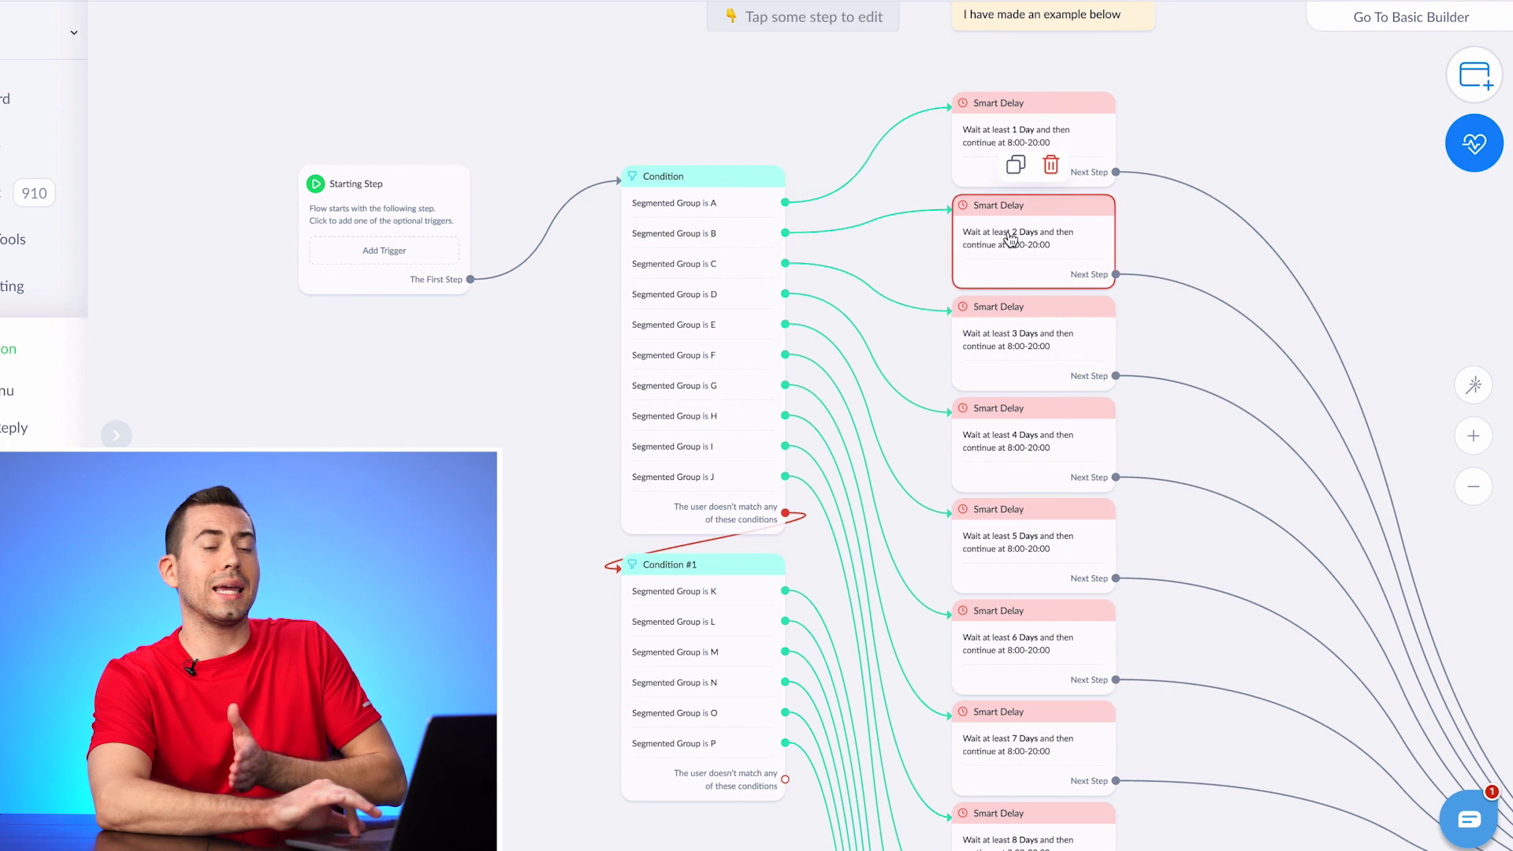
pyautogui.moveTo(733, 246)
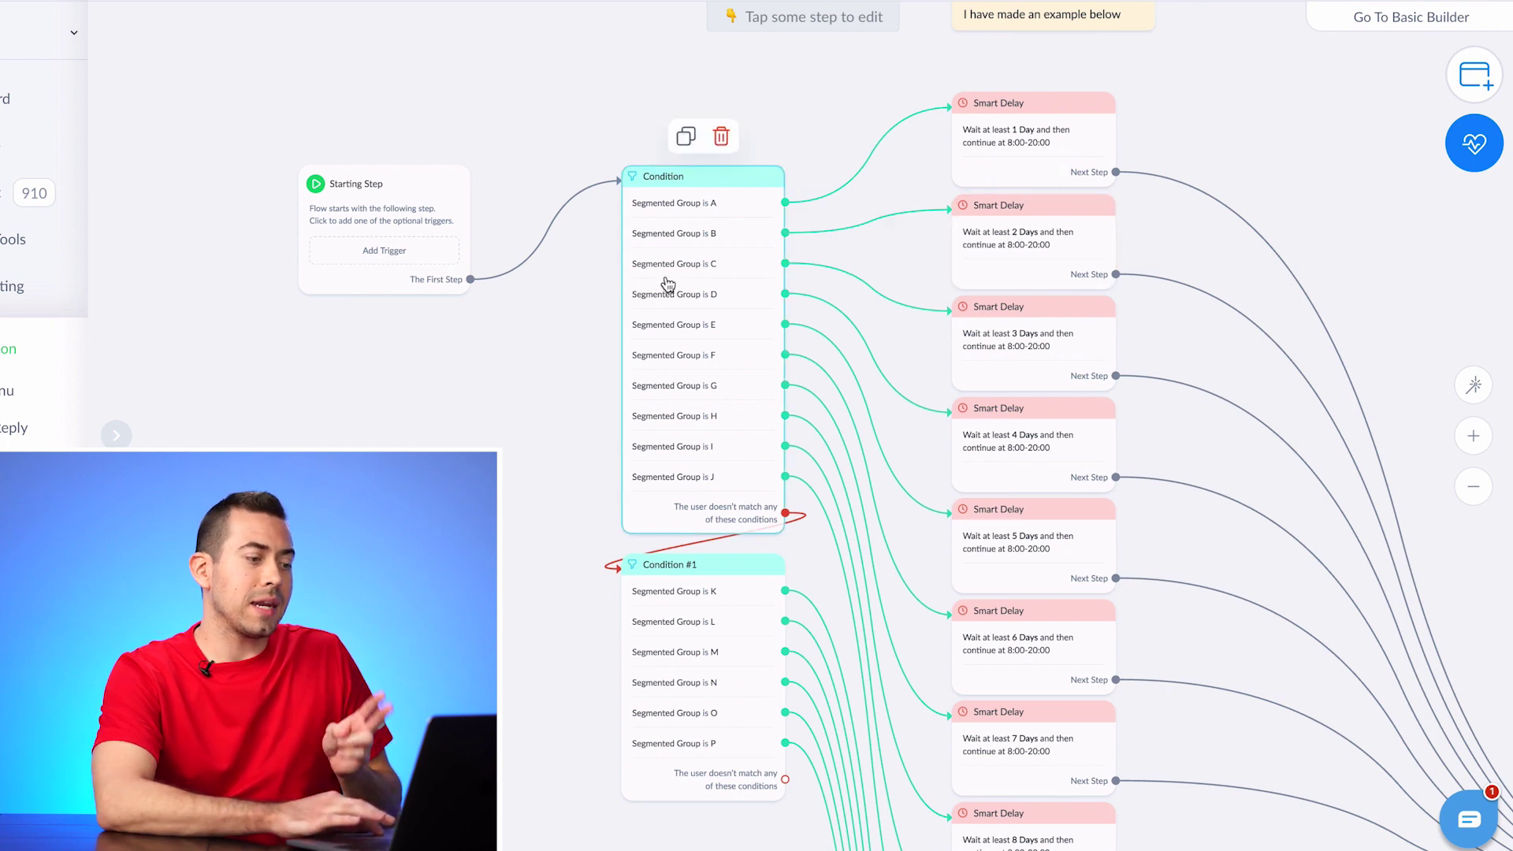
pyautogui.moveTo(1040, 341)
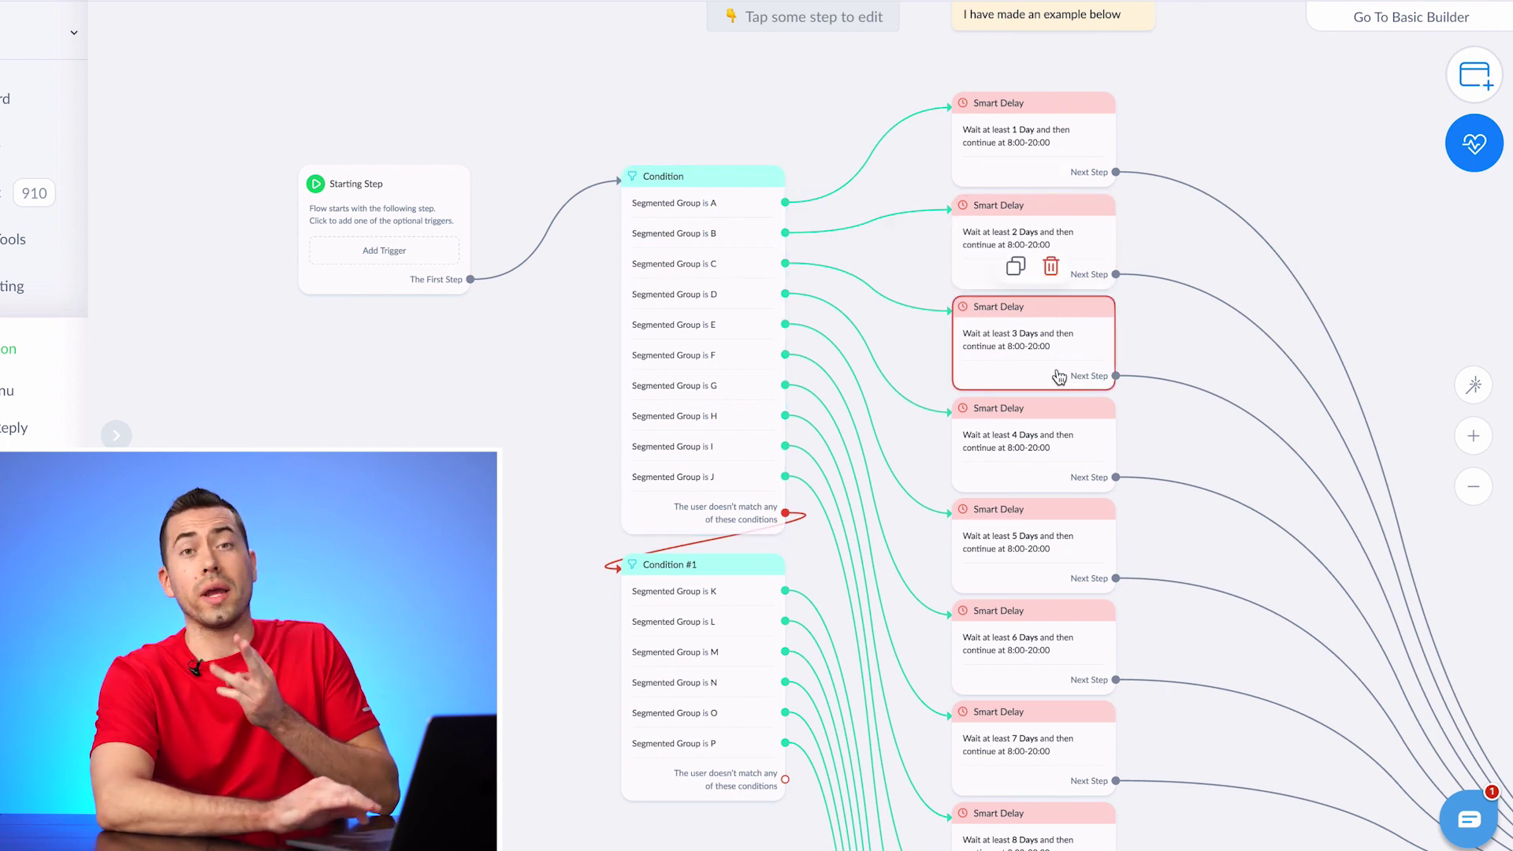
pyautogui.moveTo(536, 426); pyautogui.dragTo(467, 364)
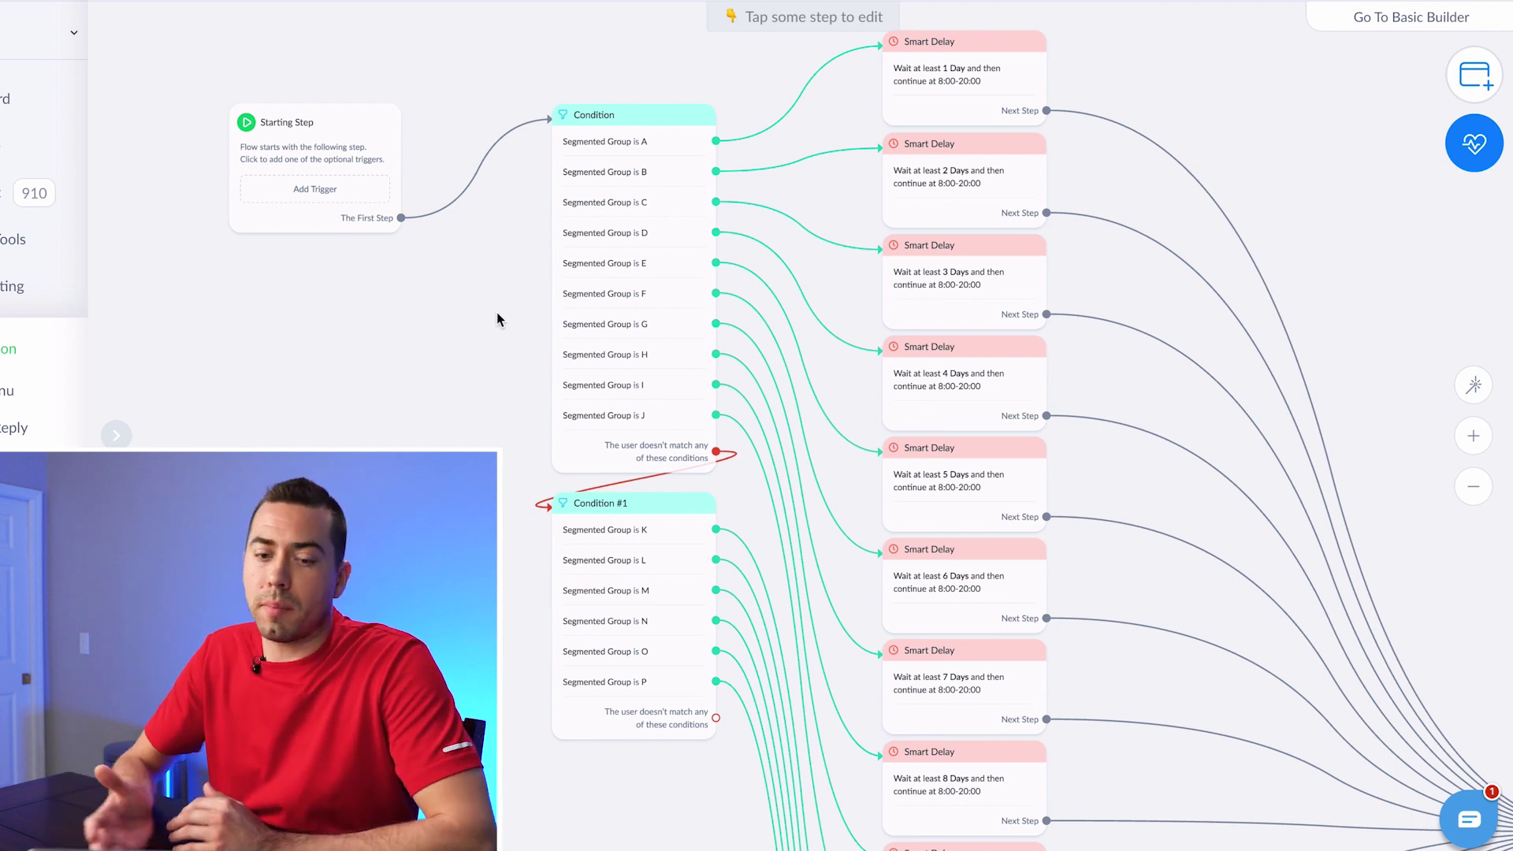
pyautogui.moveTo(490, 315); pyautogui.dragTo(422, 308)
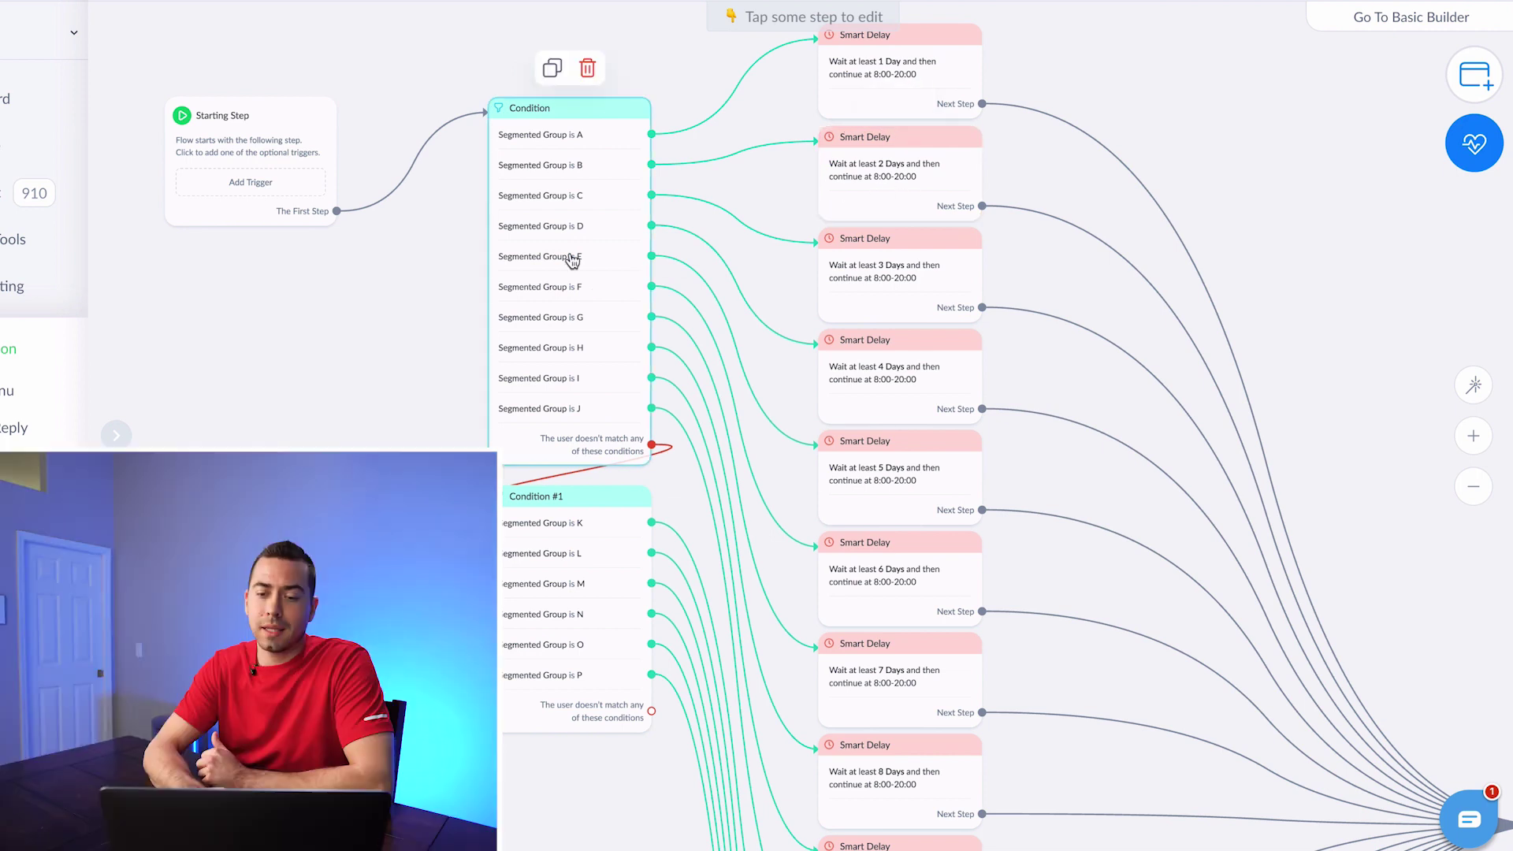
pyautogui.moveTo(1339, 455); pyautogui.dragTo(961, 206)
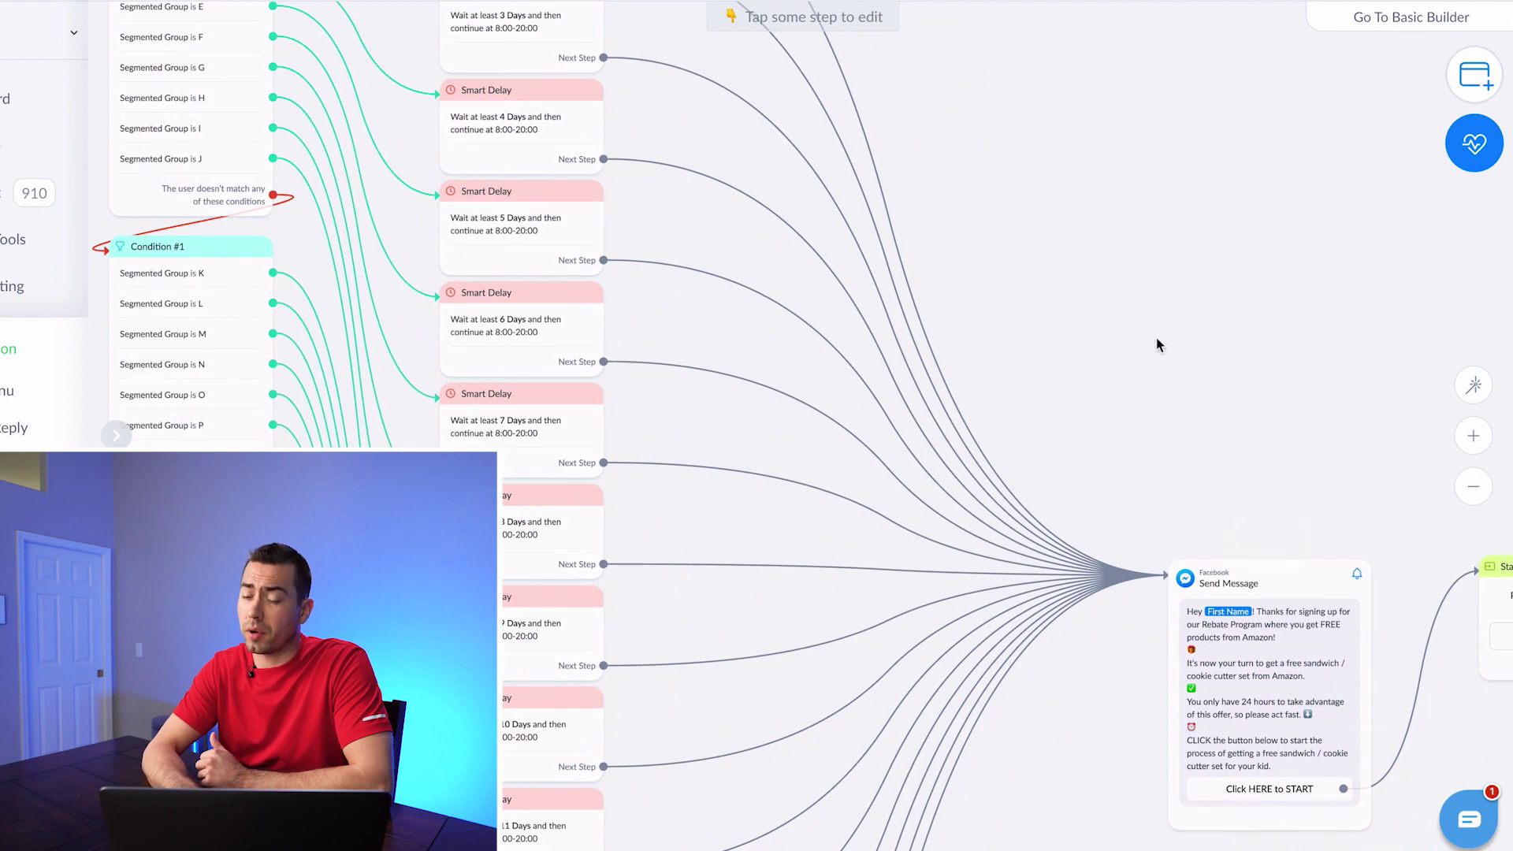
pyautogui.scroll(-5, 1157, 345)
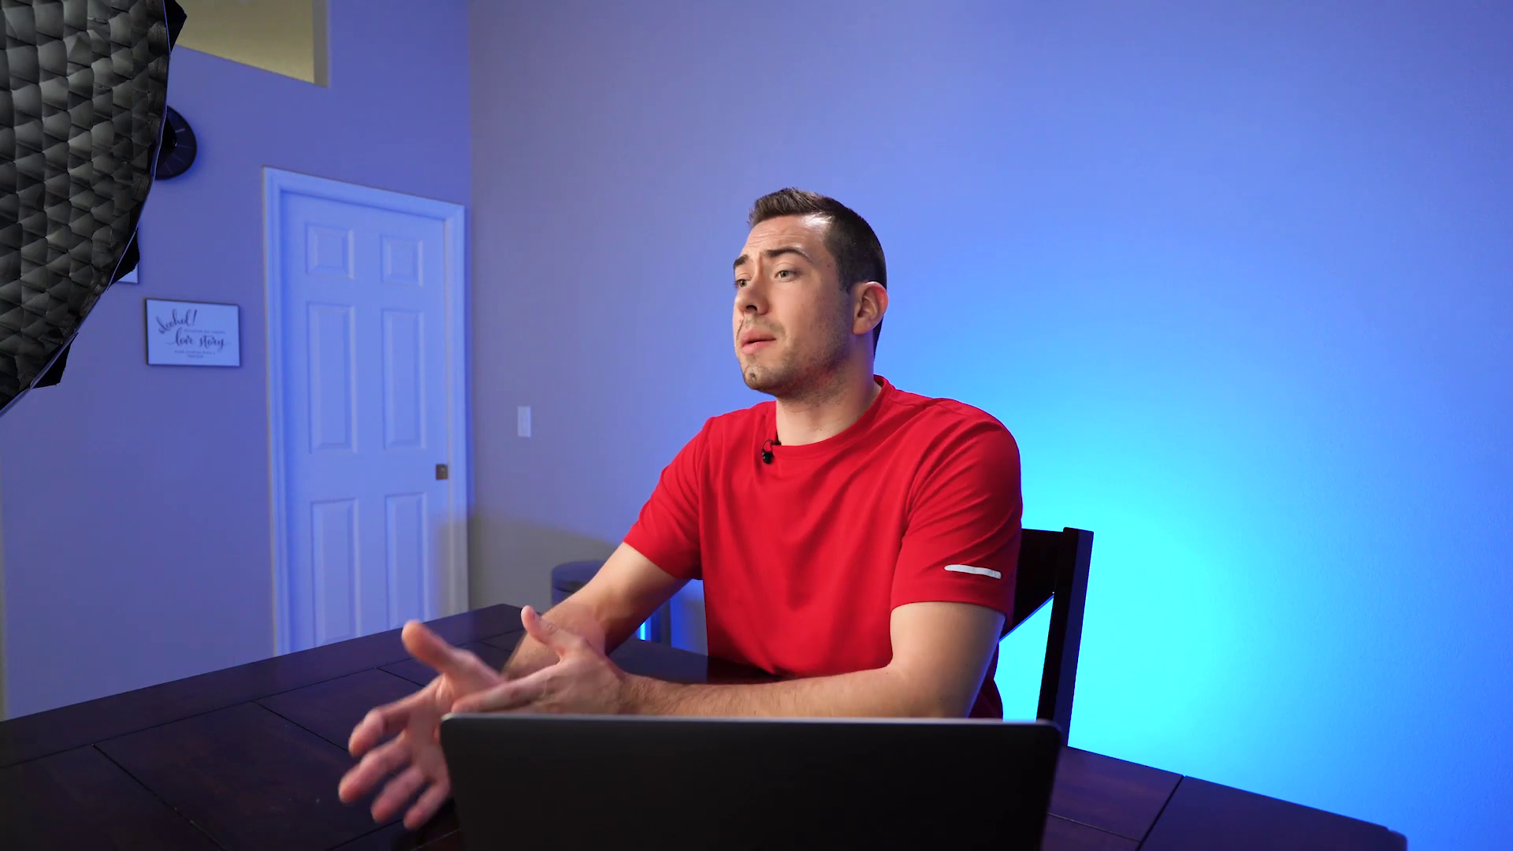
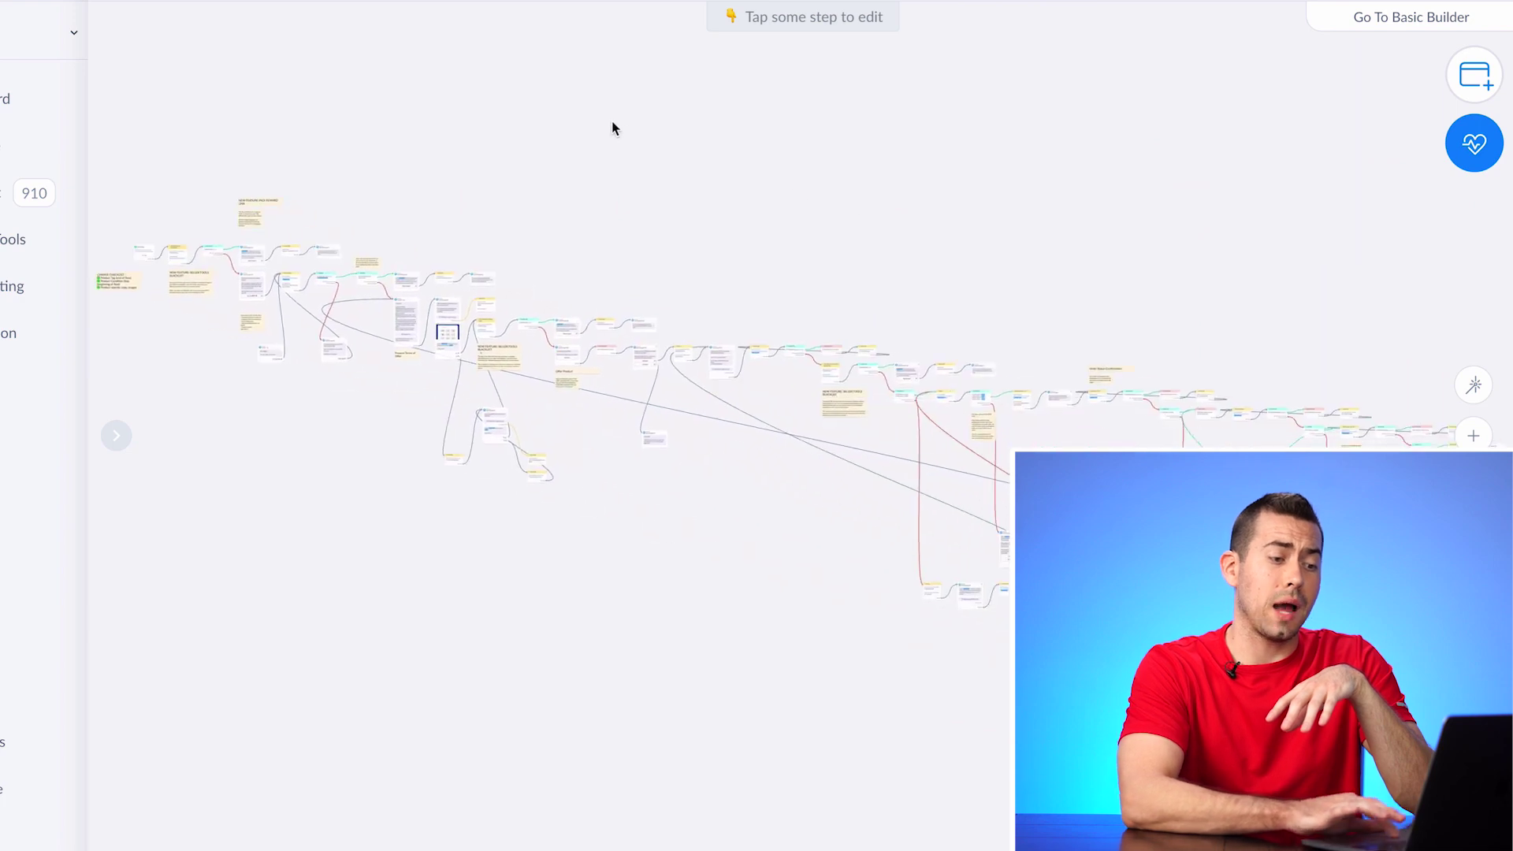
# - Survey the start of the main rebate flow, including its change checklist, blacklist check and note on ways to kick off the flow
pyautogui.moveTo(1105, 298); pyautogui.dragTo(303, 73)
pyautogui.moveTo(630, 519); pyautogui.dragTo(1208, 577)
pyautogui.moveTo(434, 408); pyautogui.dragTo(1173, 634)
pyautogui.scroll(6, 791, 496)
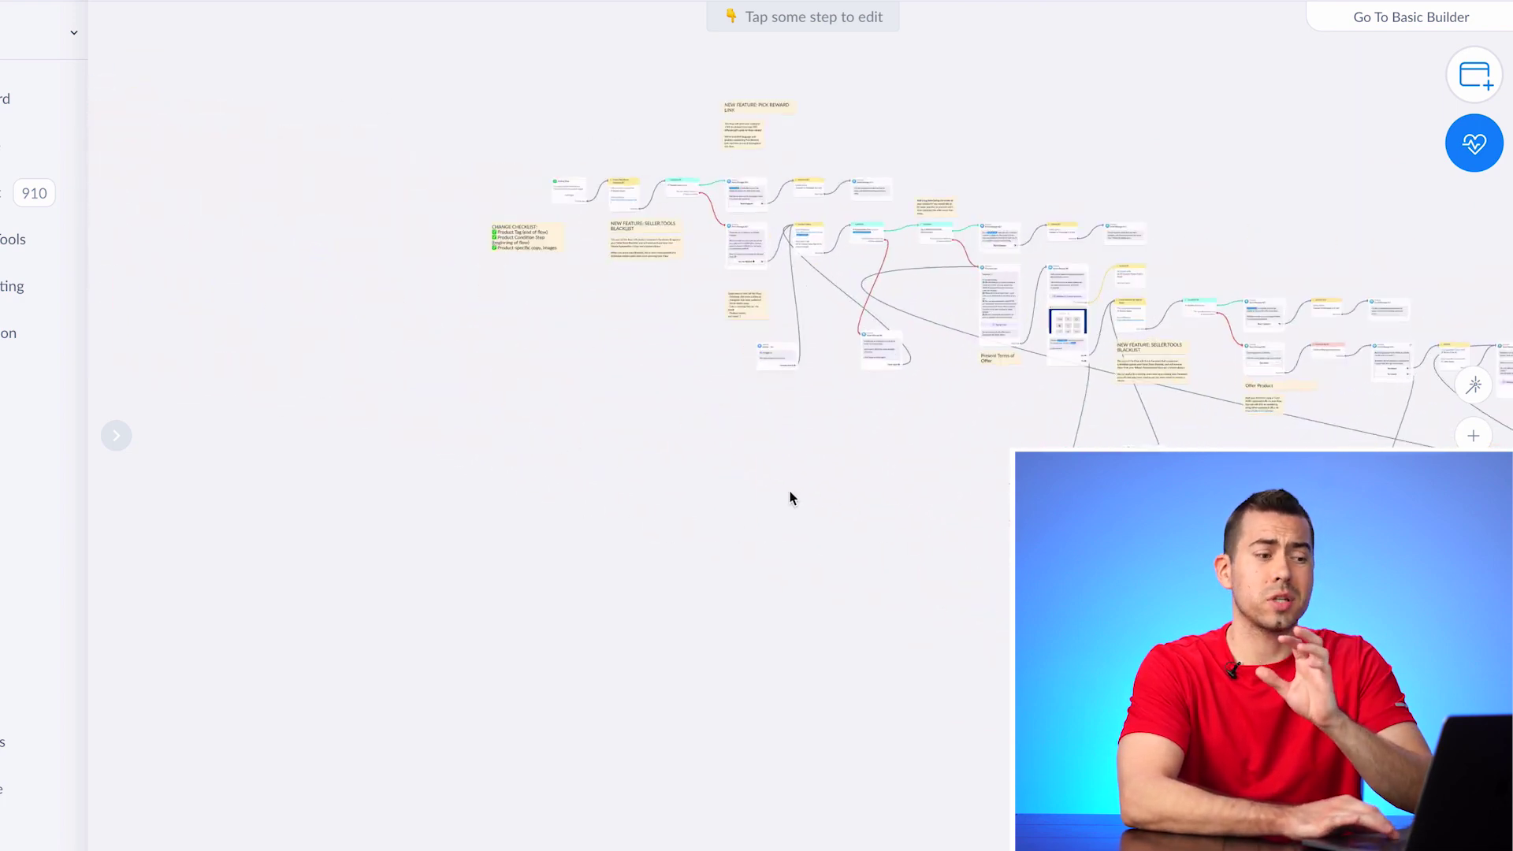
pyautogui.moveTo(790, 413); pyautogui.dragTo(922, 659)
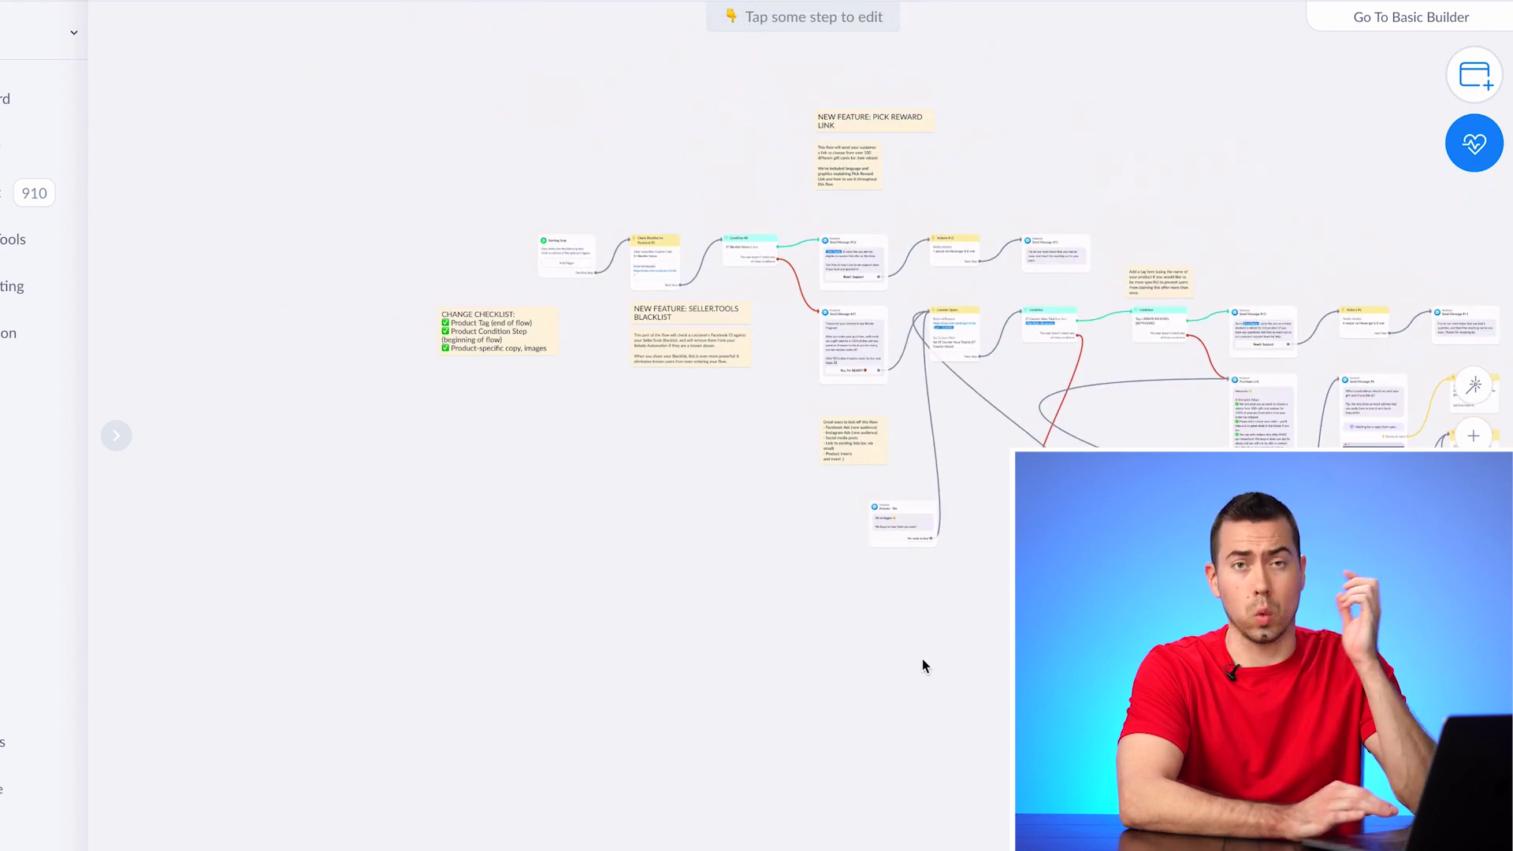
pyautogui.scroll(2, 805, 615)
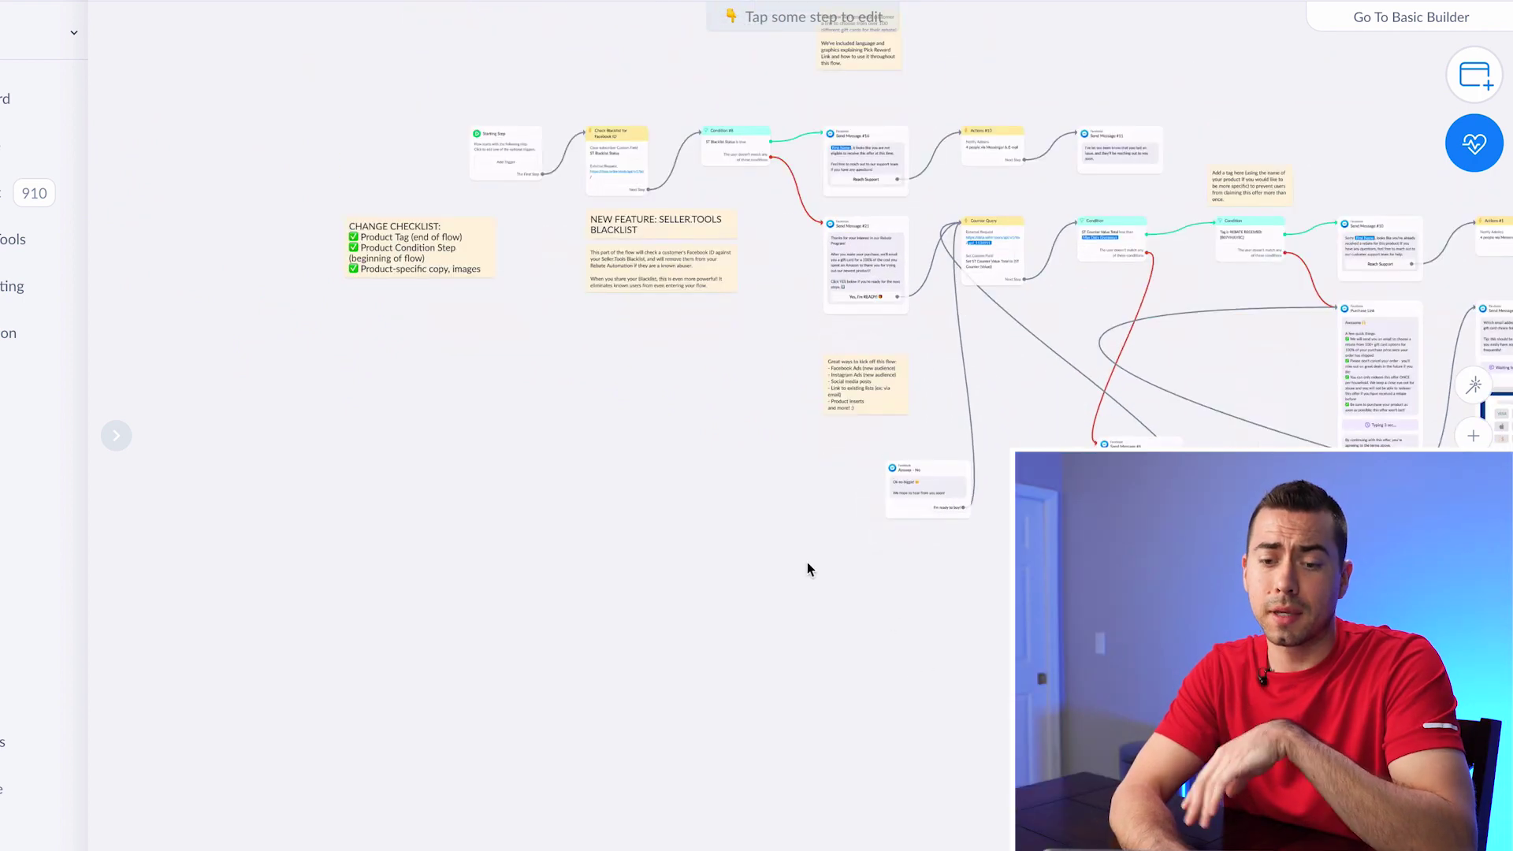
pyautogui.moveTo(807, 565); pyautogui.dragTo(764, 695)
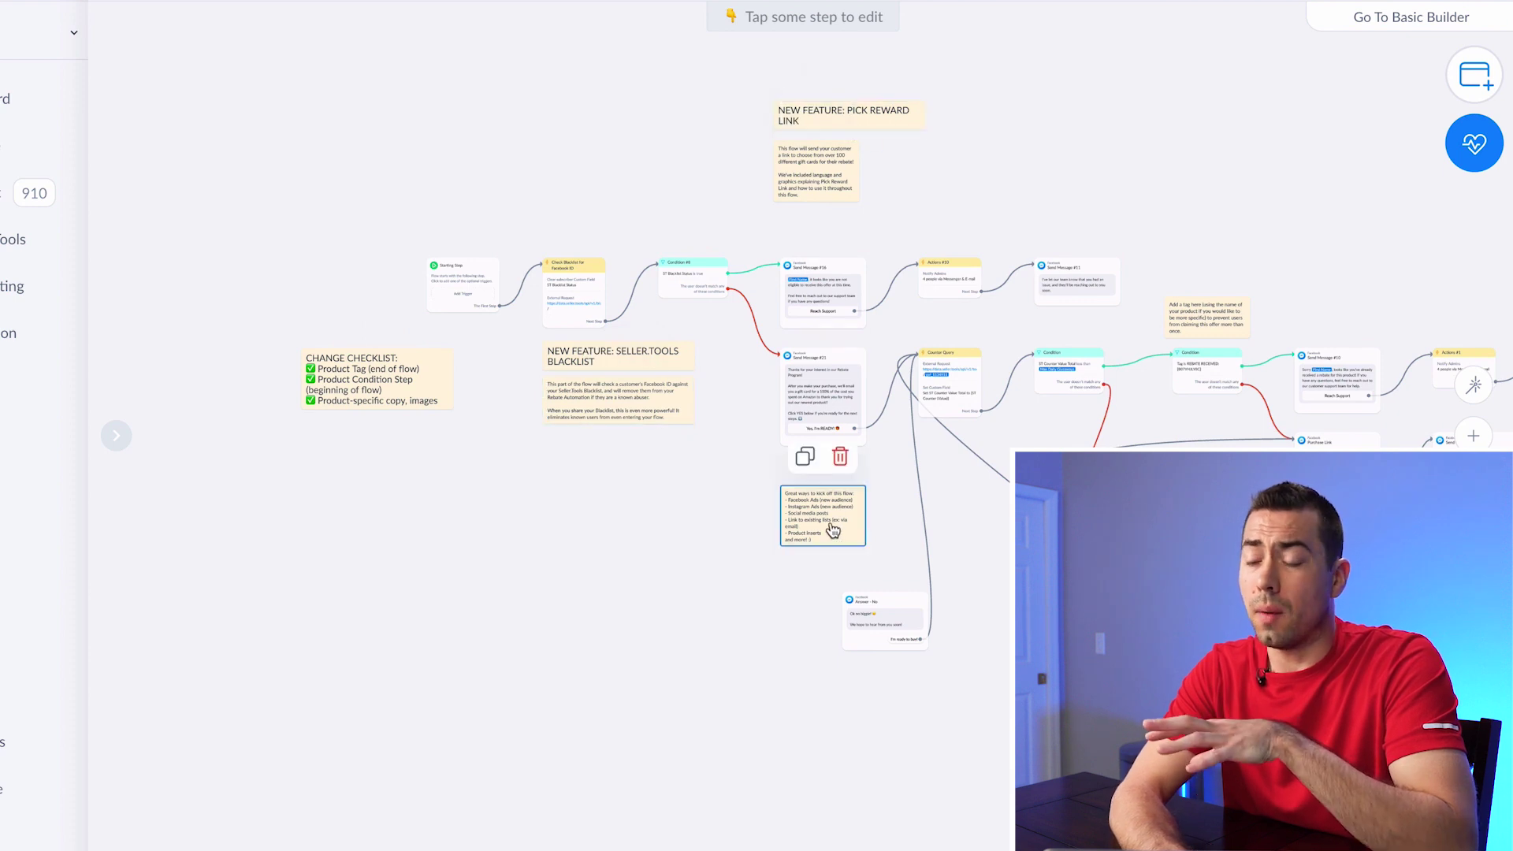
pyautogui.moveTo(968, 514); pyautogui.dragTo(751, 464)
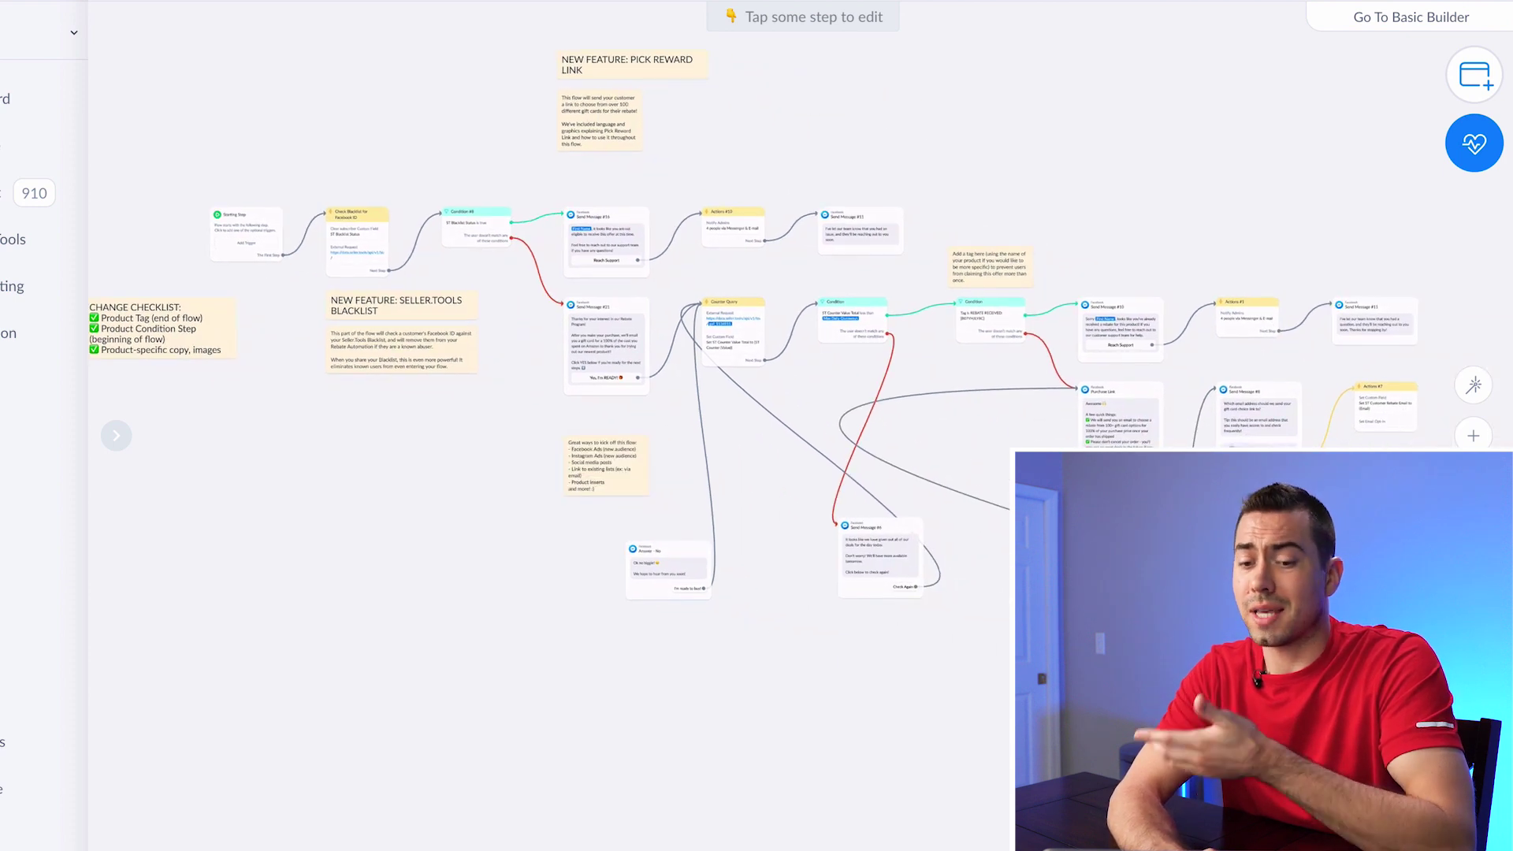
# - Follow the rebate flow from the Counter Query through the offer terms, product offer and blacklist checks to the Order Status Confirmation section
pyautogui.moveTo(1134, 676); pyautogui.dragTo(805, 600)
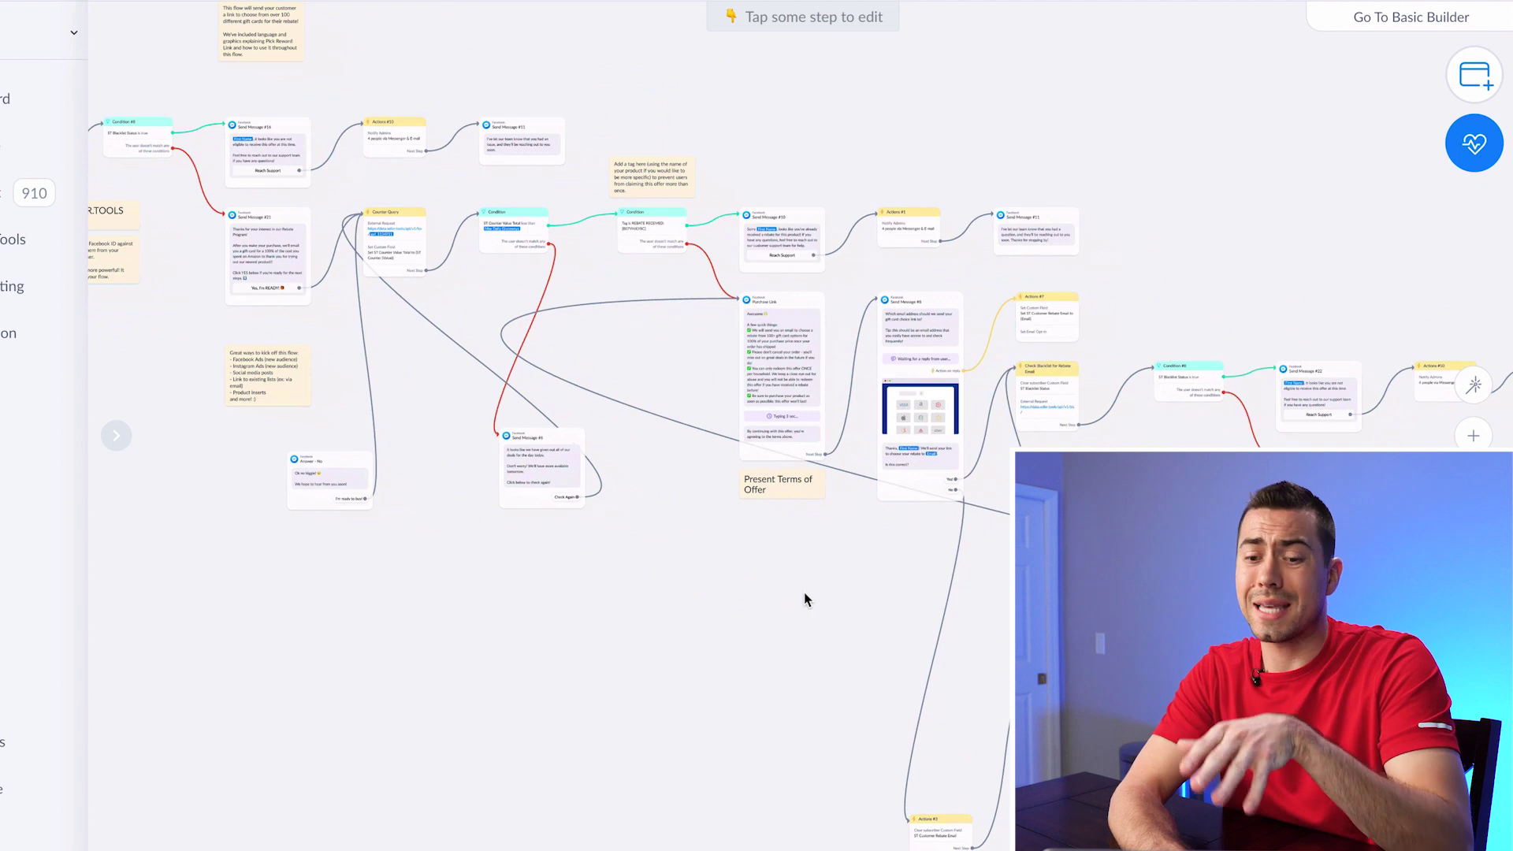
pyautogui.moveTo(855, 617); pyautogui.dragTo(536, 514)
pyautogui.moveTo(1026, 629); pyautogui.dragTo(623, 493)
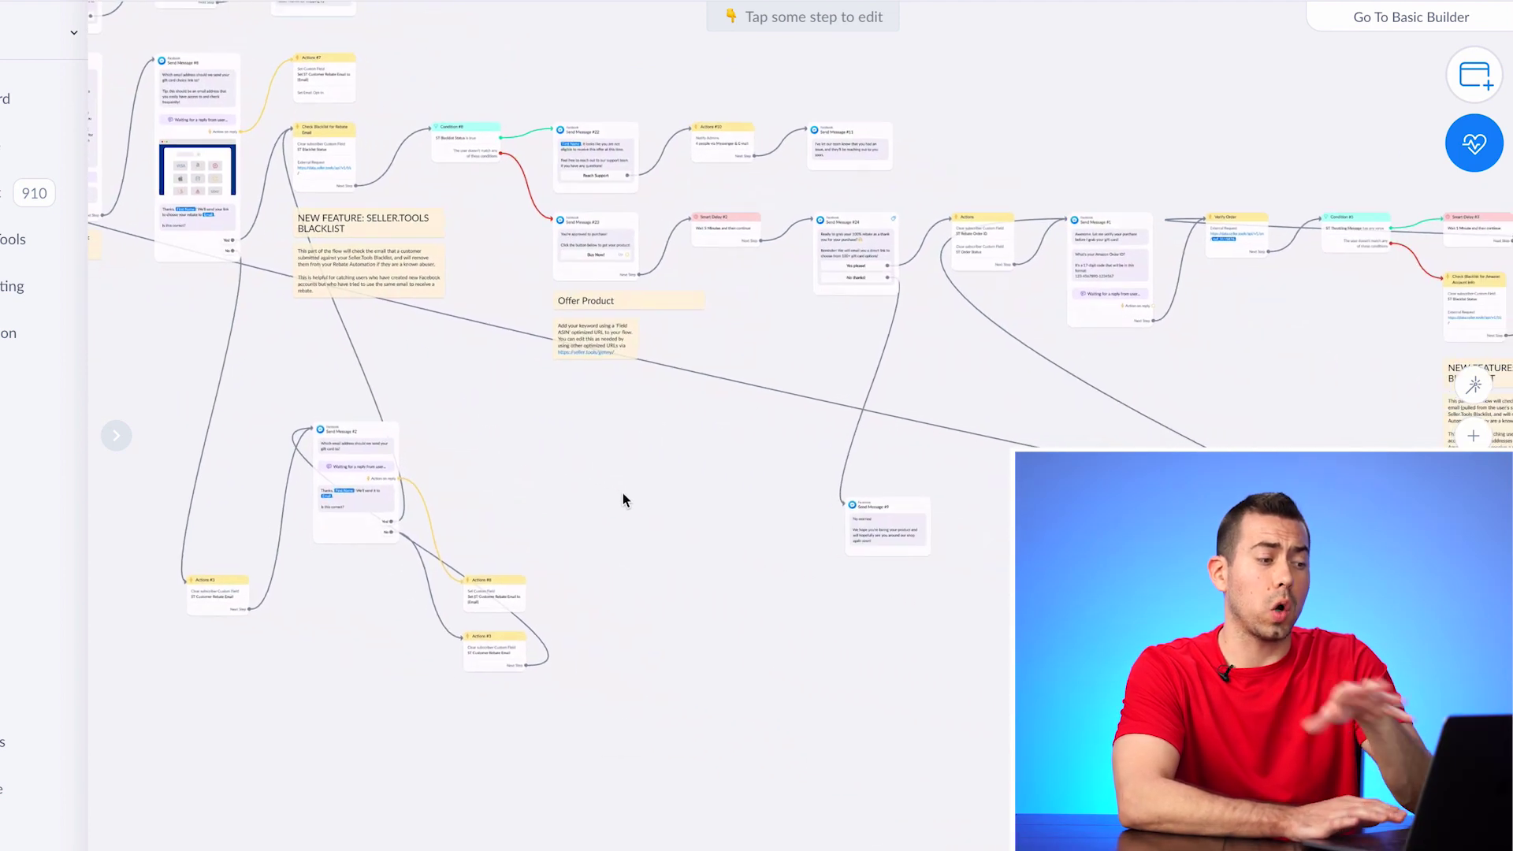
pyautogui.moveTo(1027, 592); pyautogui.dragTo(390, 527)
pyautogui.moveTo(791, 612); pyautogui.dragTo(217, 448)
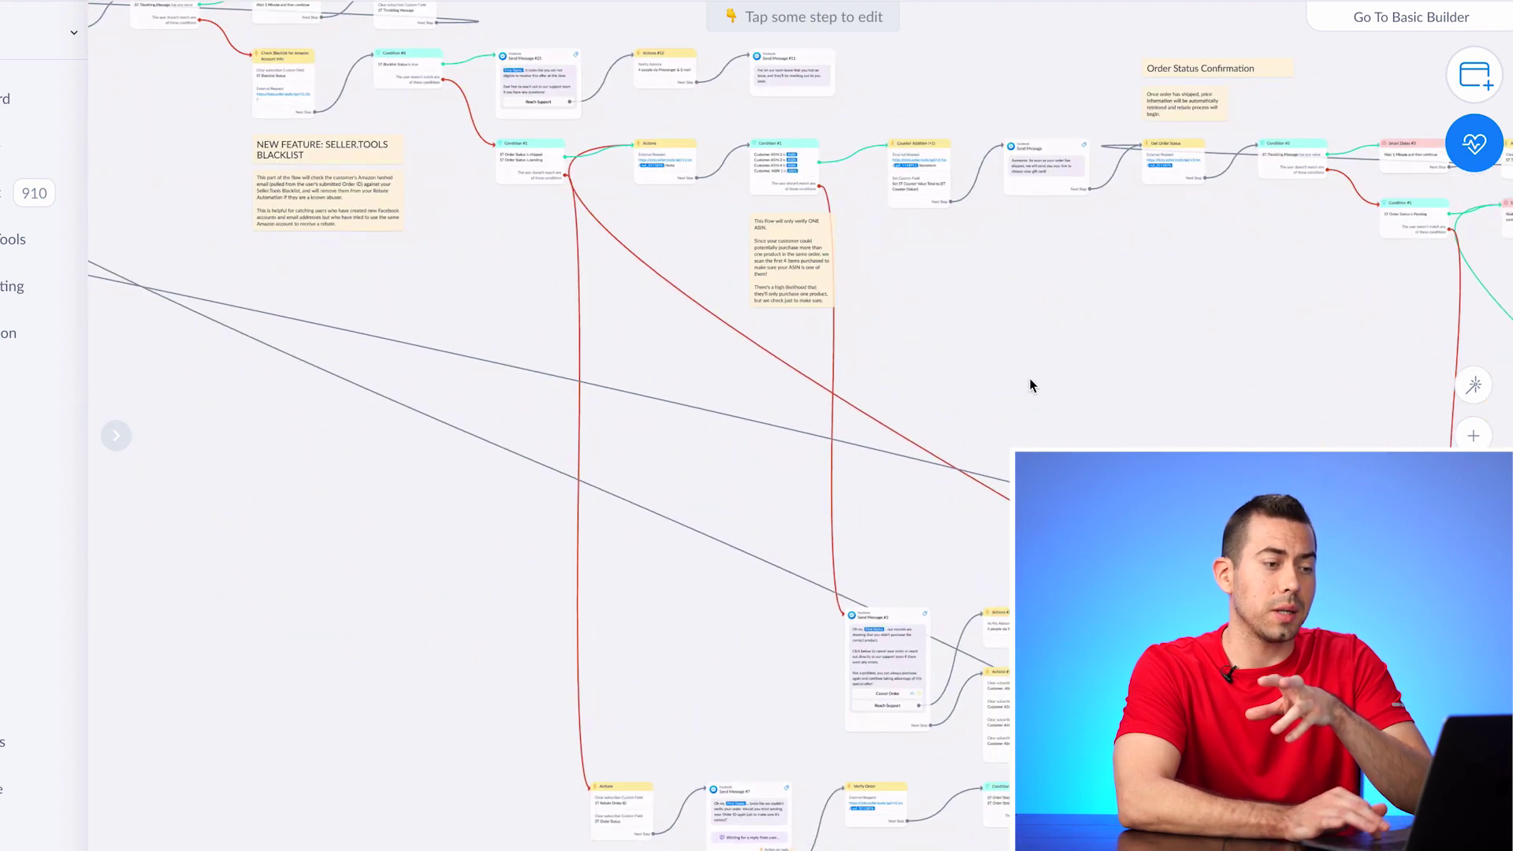
pyautogui.moveTo(1152, 327); pyautogui.dragTo(625, 465)
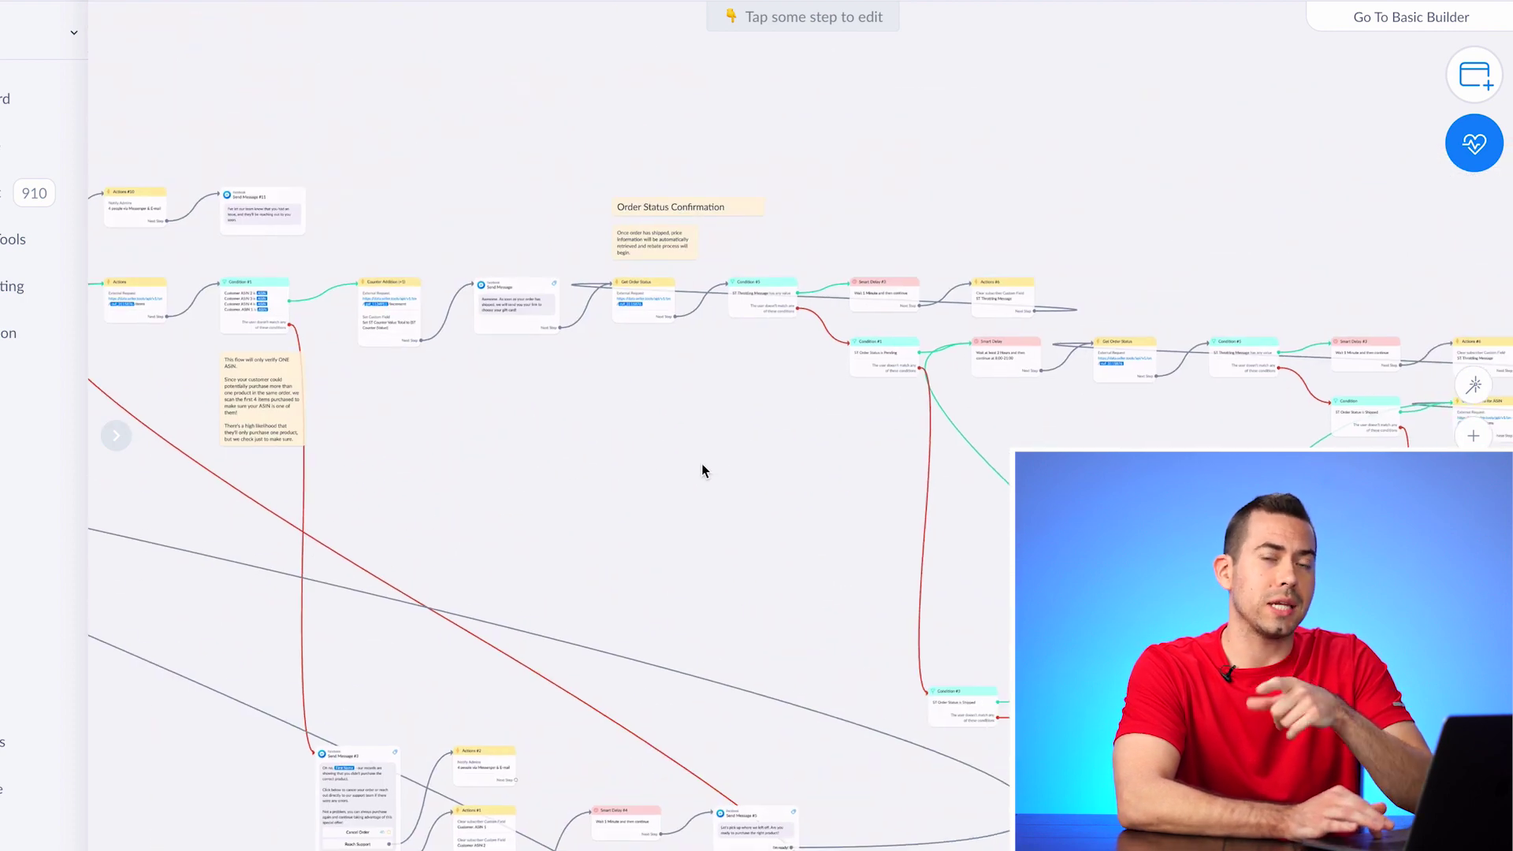
# - Return to the start of the rebate flow and open Send Message #21 to read the rebate program introduction
pyautogui.moveTo(561, 459); pyautogui.dragTo(1313, 456)
pyautogui.moveTo(385, 581); pyautogui.dragTo(1487, 587)
pyautogui.moveTo(504, 481); pyautogui.dragTo(1084, 634)
pyautogui.moveTo(843, 591); pyautogui.dragTo(1489, 654)
pyautogui.moveTo(909, 537); pyautogui.dragTo(902, 776)
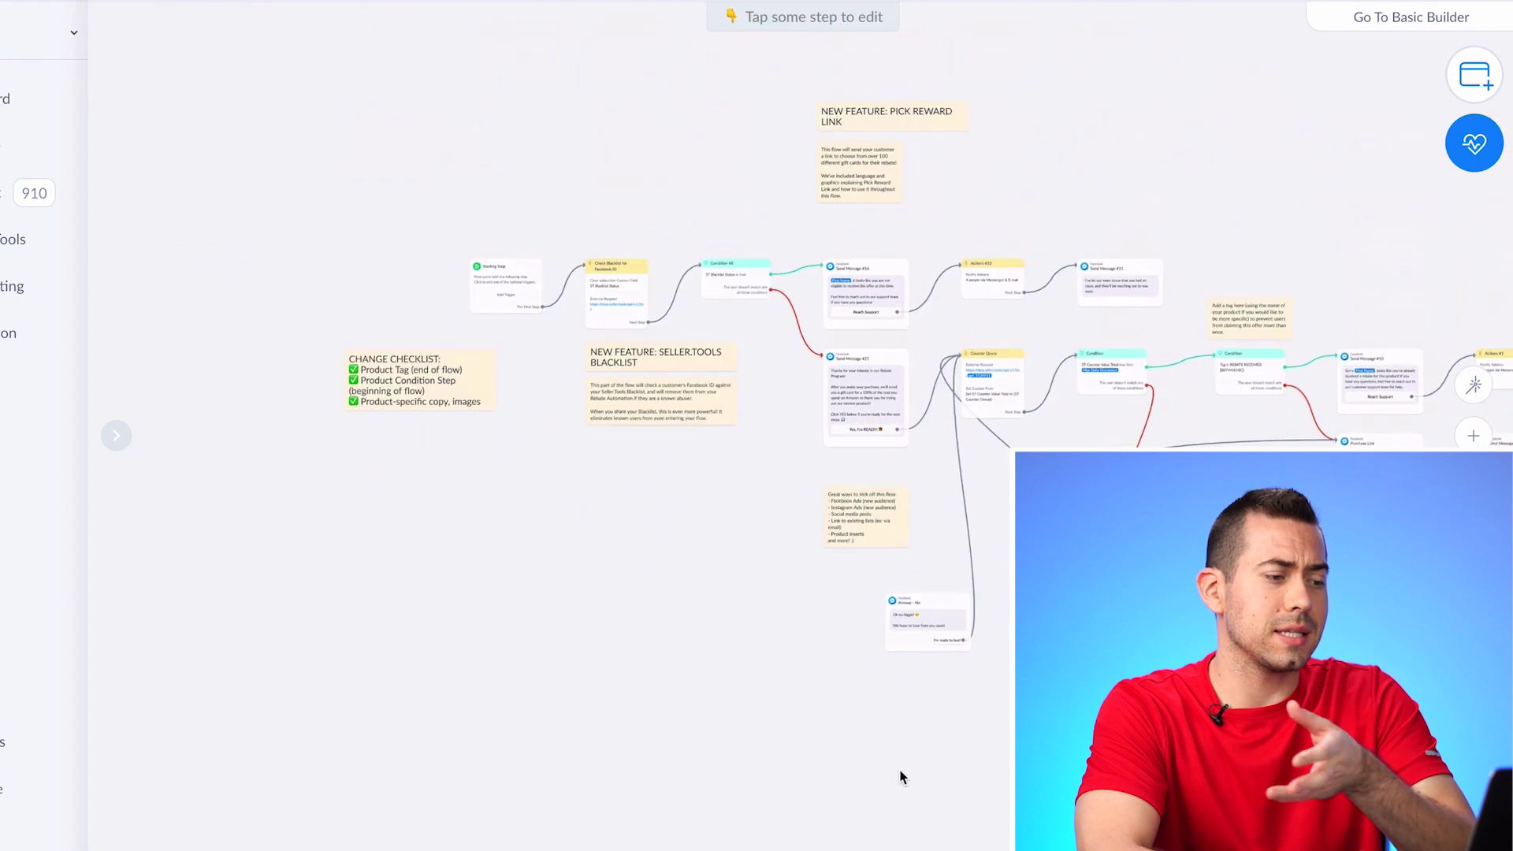
pyautogui.scroll(5, 886, 456)
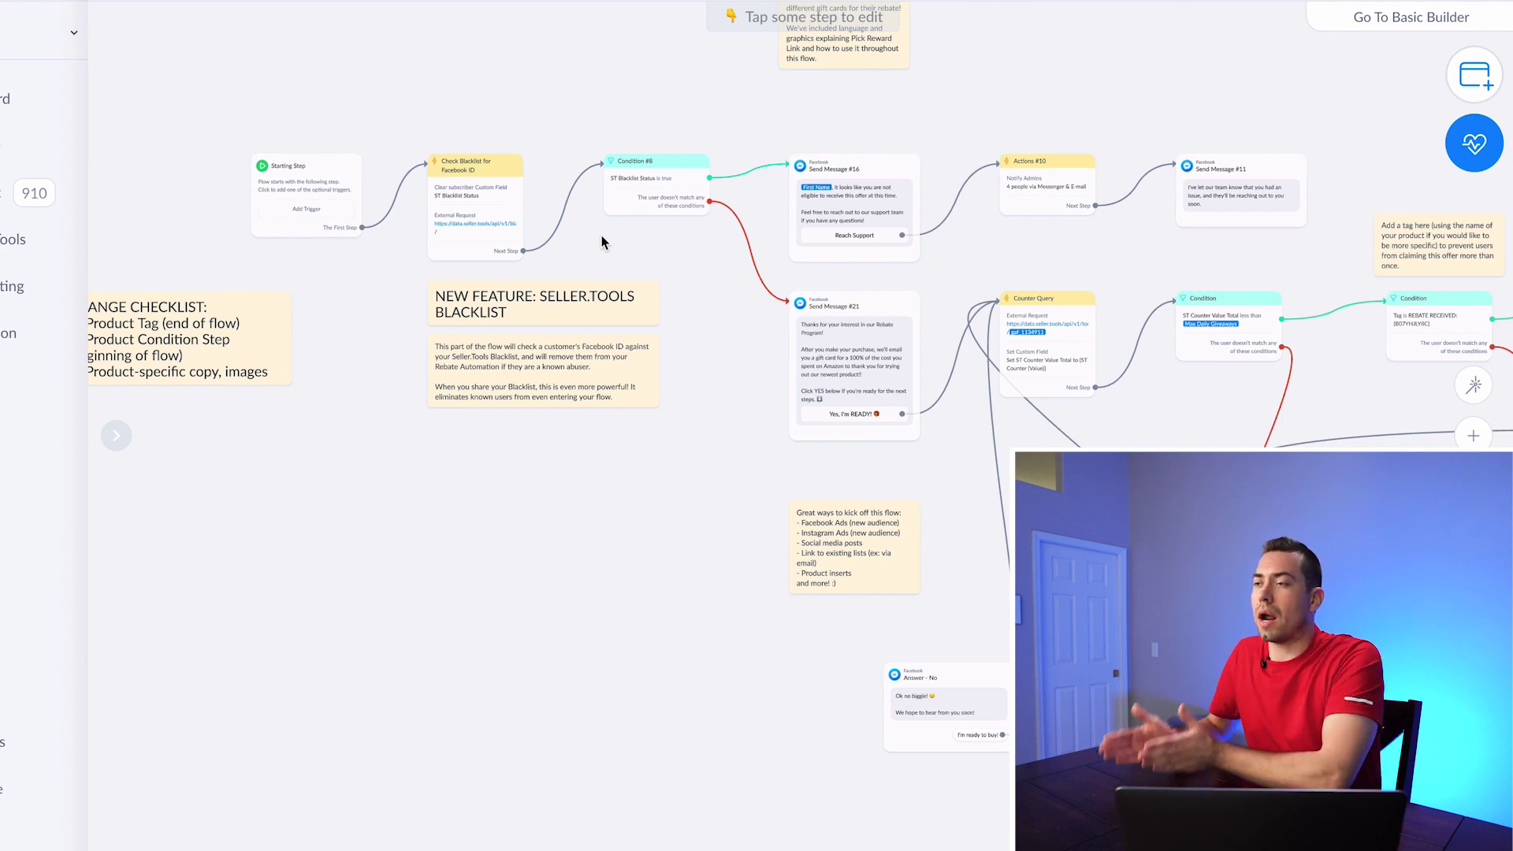
pyautogui.click(857, 357)
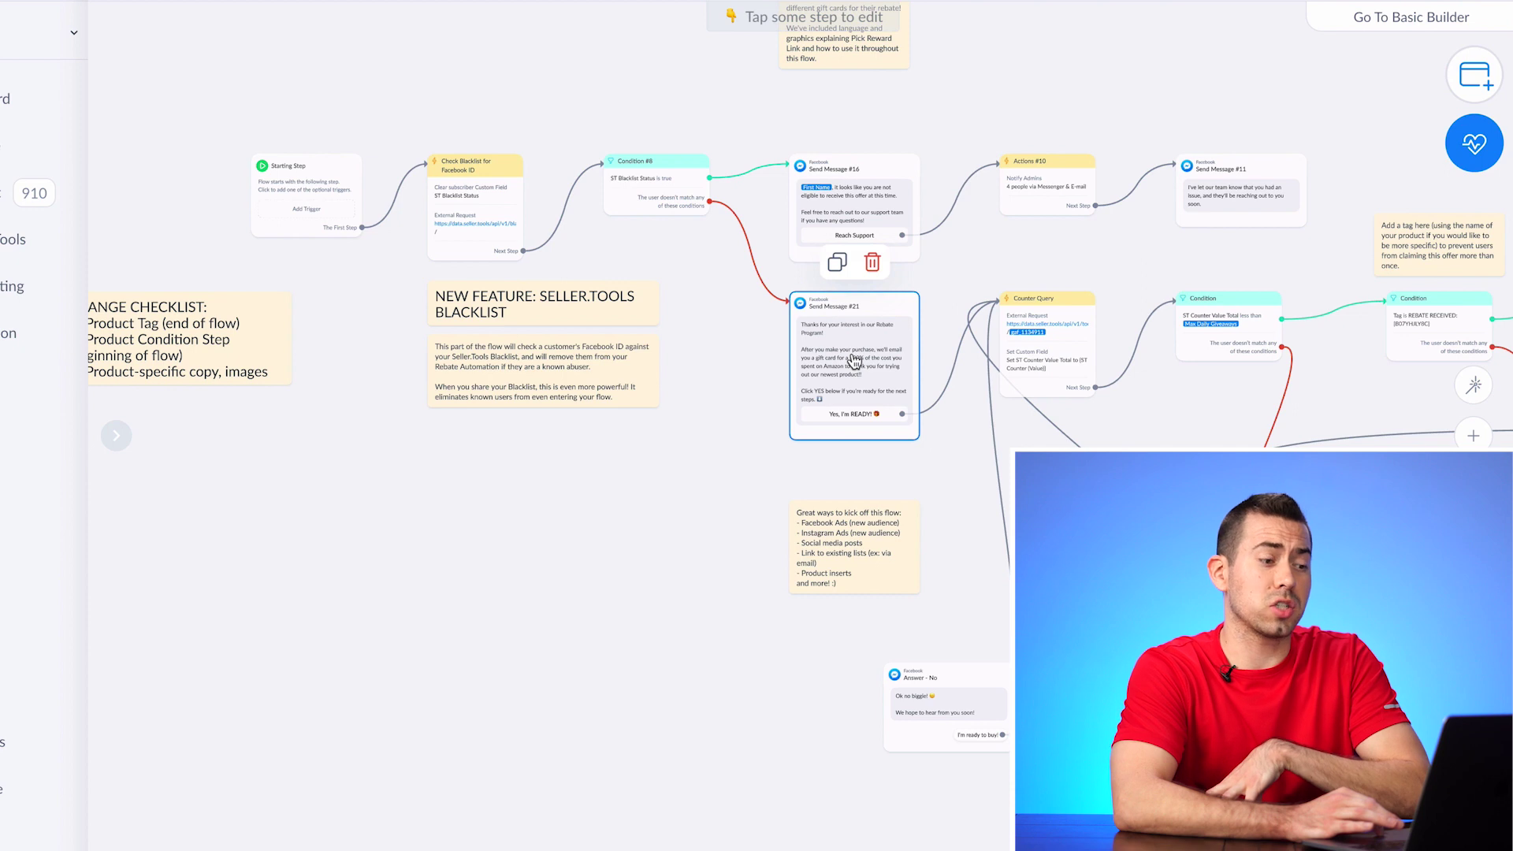
pyautogui.click(855, 361)
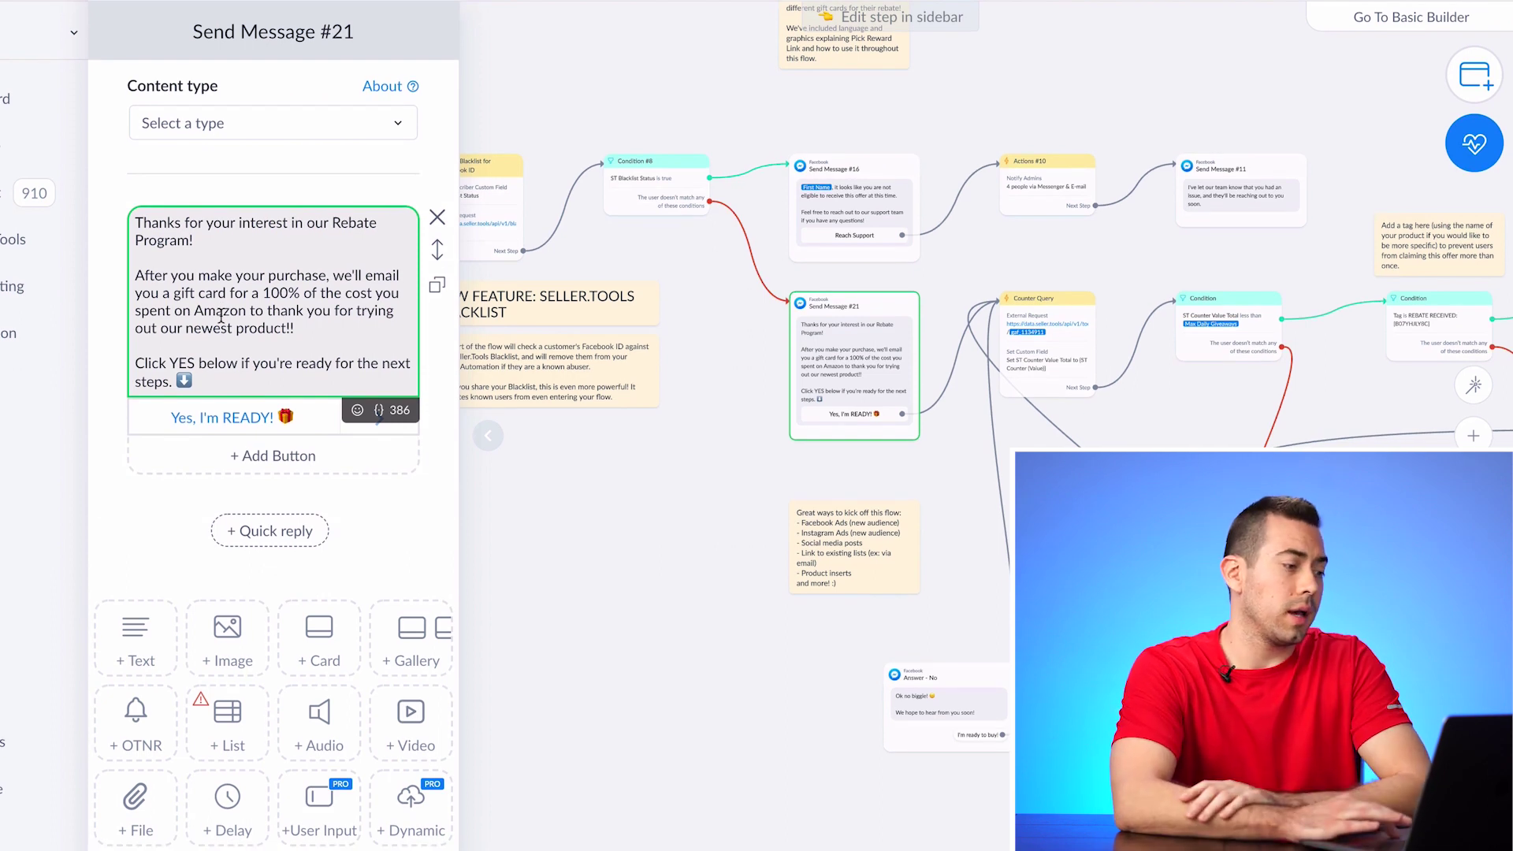
# - Review the blacklist and Counter Query branches, opening Send Message #11 and Send Message #16 to read the replies for ineligible customers
pyautogui.click(715, 588)
pyautogui.moveTo(1112, 587); pyautogui.dragTo(864, 504)
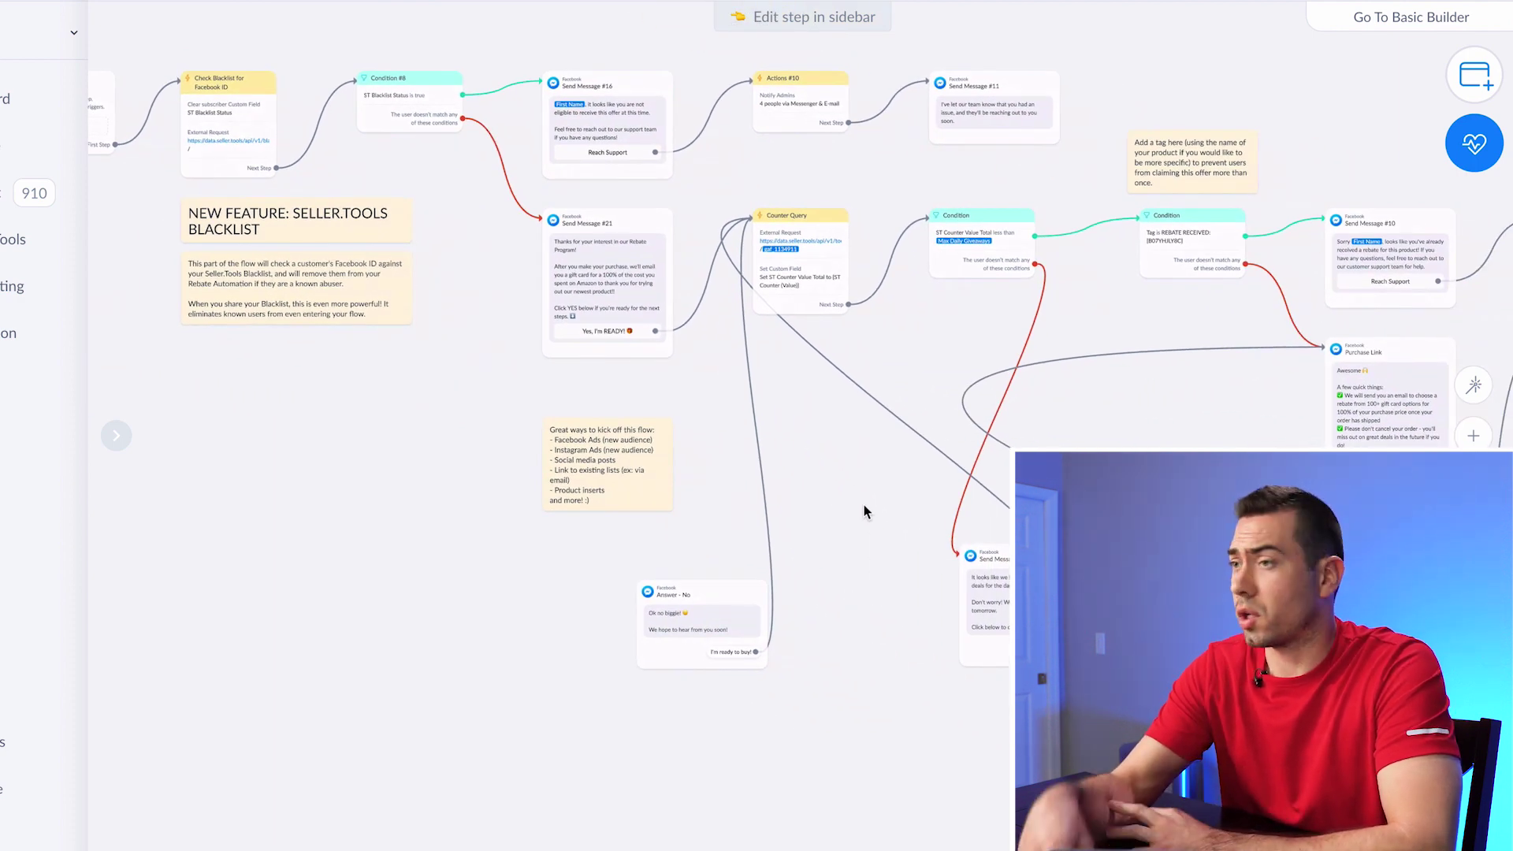
pyautogui.moveTo(873, 505); pyautogui.dragTo(632, 482)
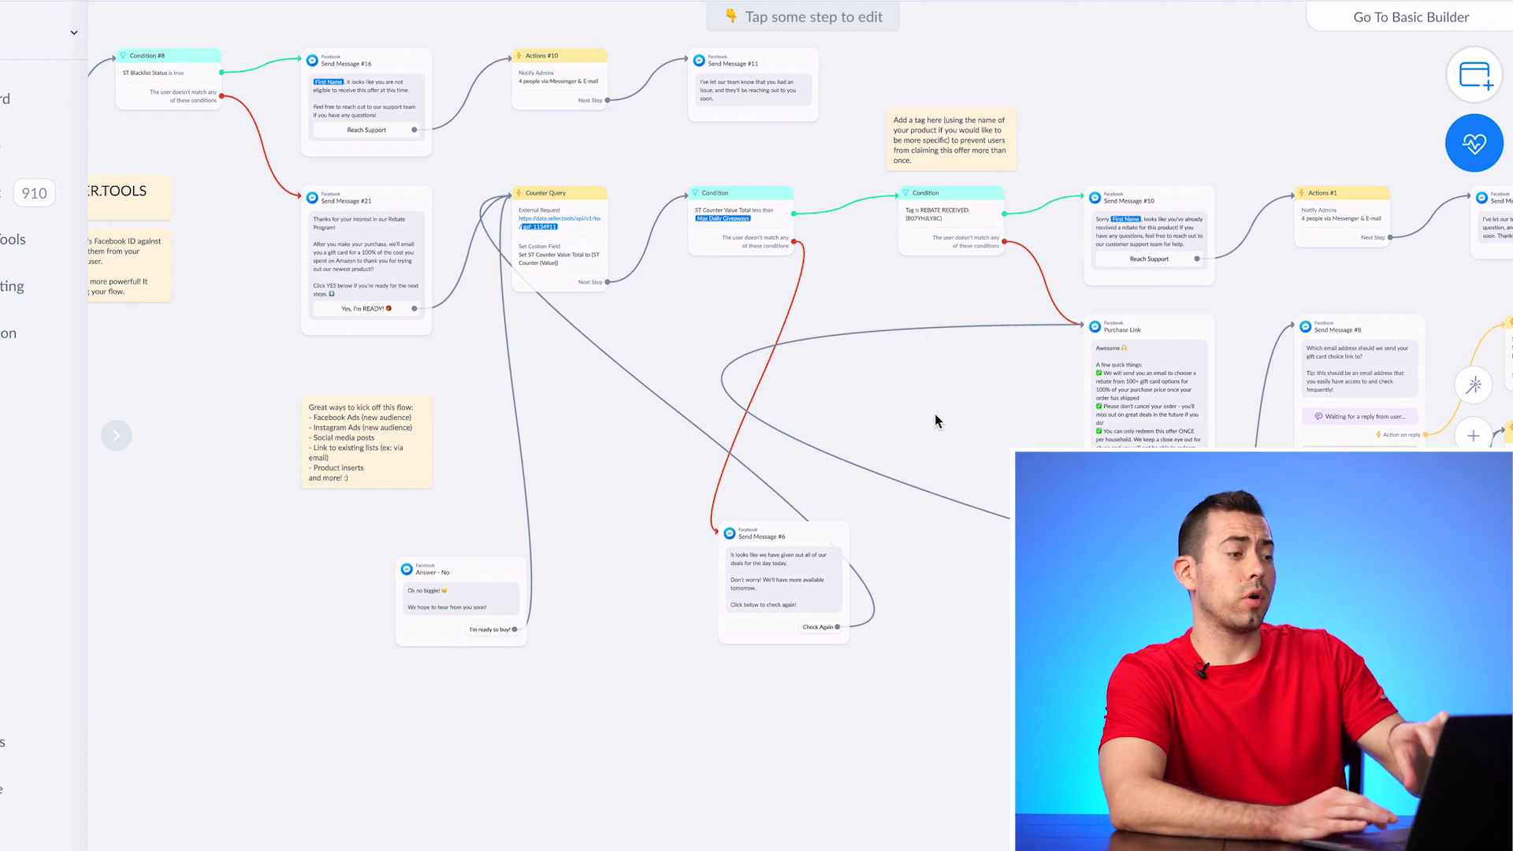
pyautogui.click(750, 105)
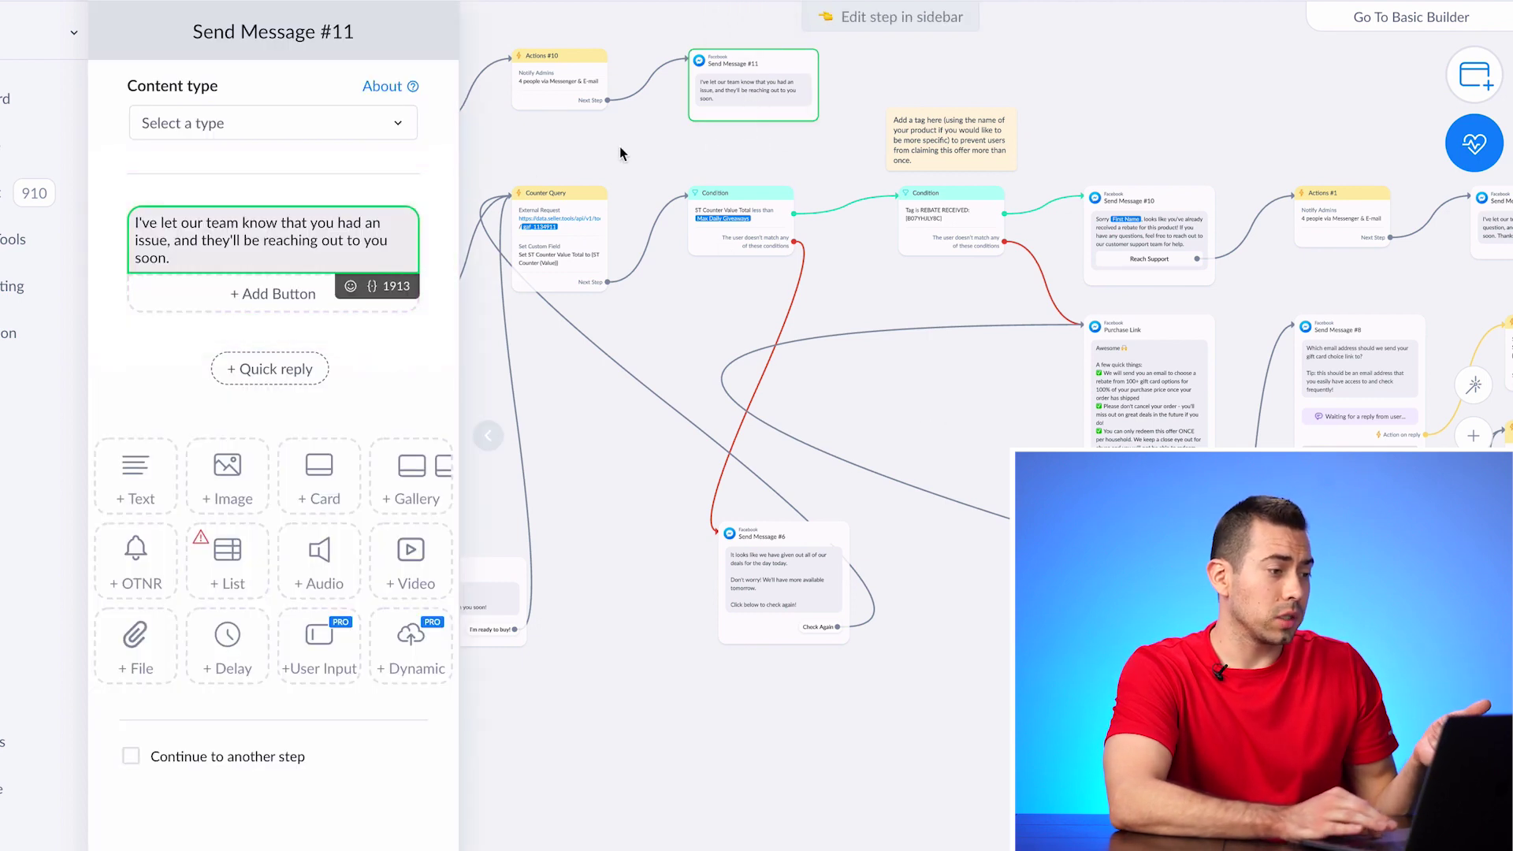
pyautogui.moveTo(620, 154); pyautogui.dragTo(882, 147)
pyautogui.click(646, 96)
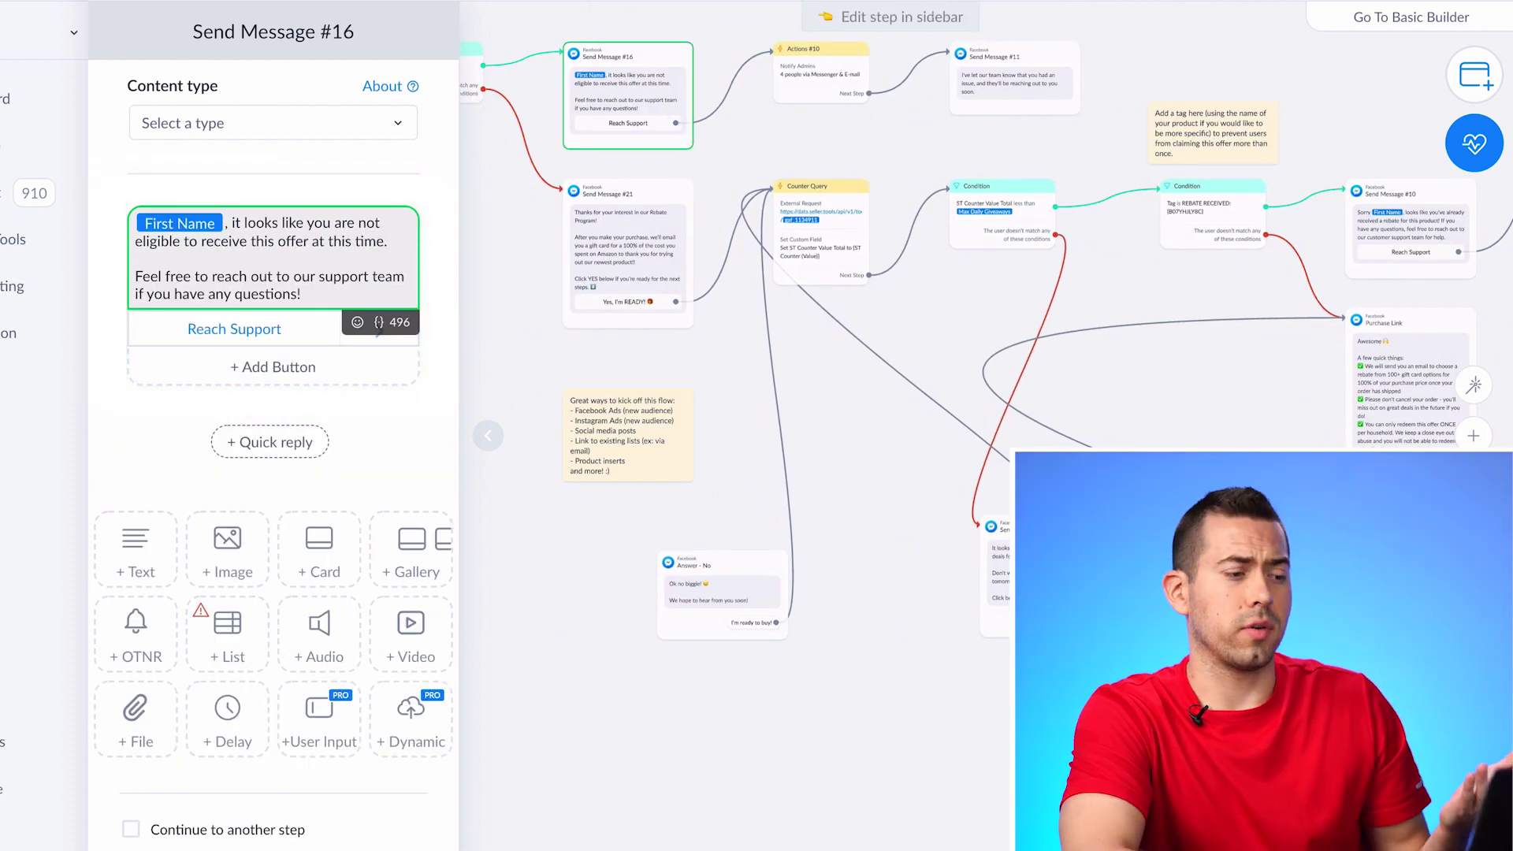
# - Examine the daily giveaway limit and REBATE RECEIVED tag conditions, and read the offer terms in the Purchase Link message
pyautogui.moveTo(895, 483); pyautogui.dragTo(700, 466)
pyautogui.moveTo(1086, 568); pyautogui.dragTo(898, 594)
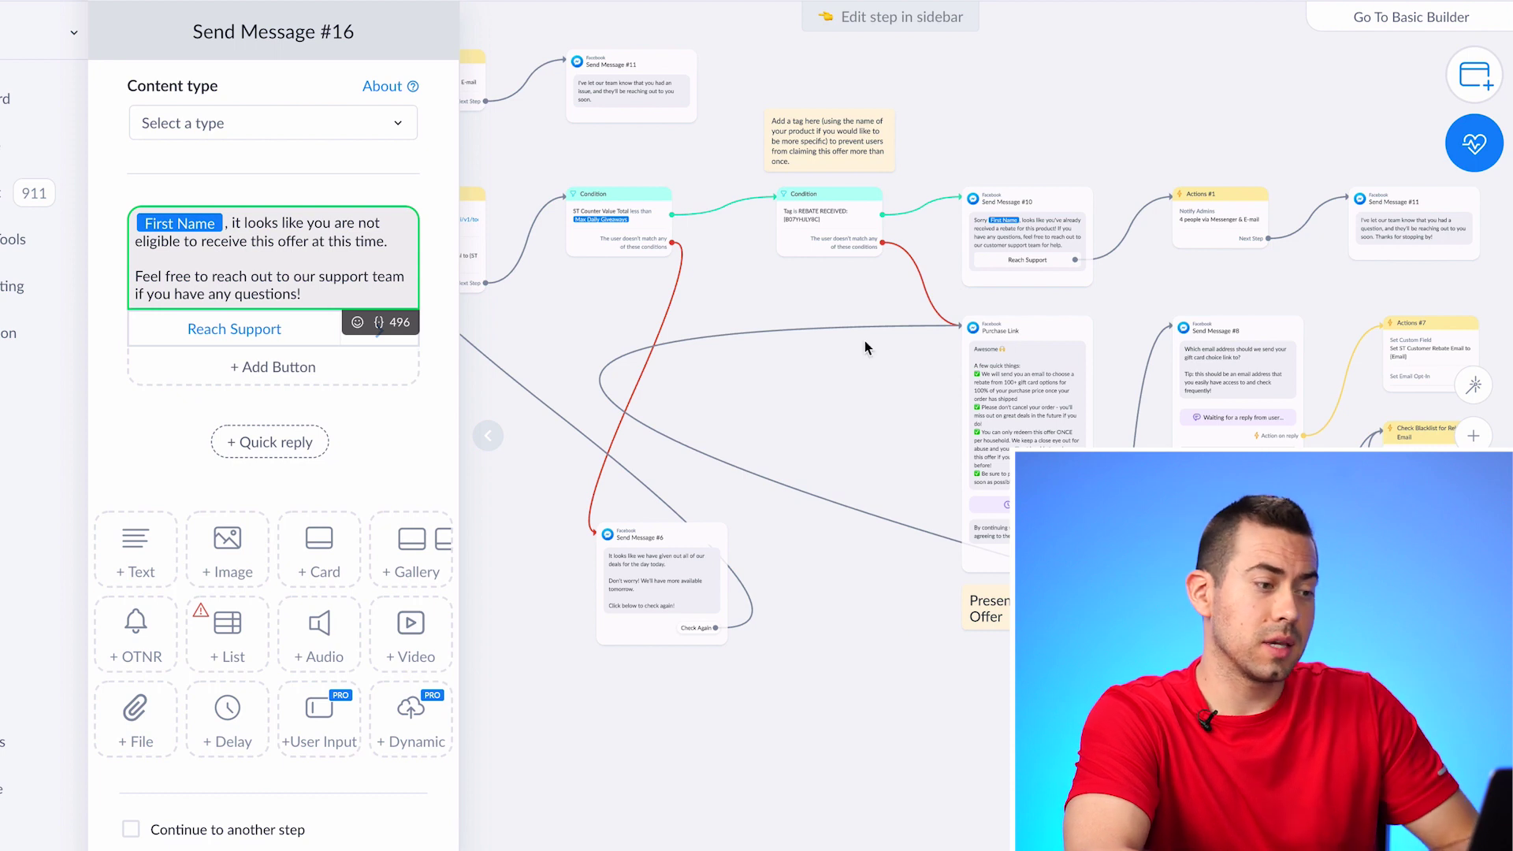
pyautogui.scroll(2, 840, 394)
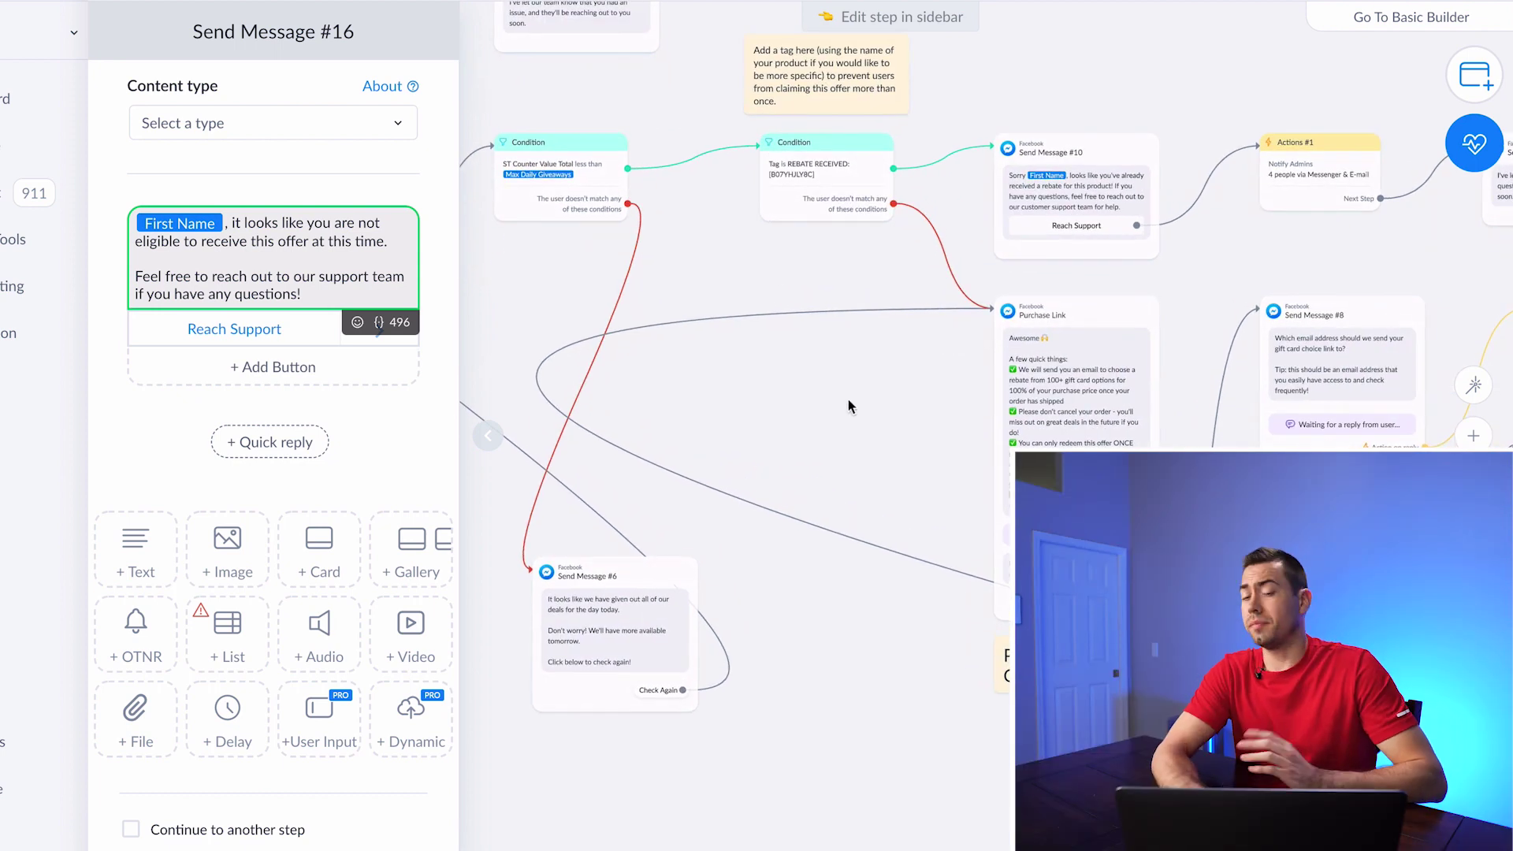
pyautogui.hscroll(5, 881, 435)
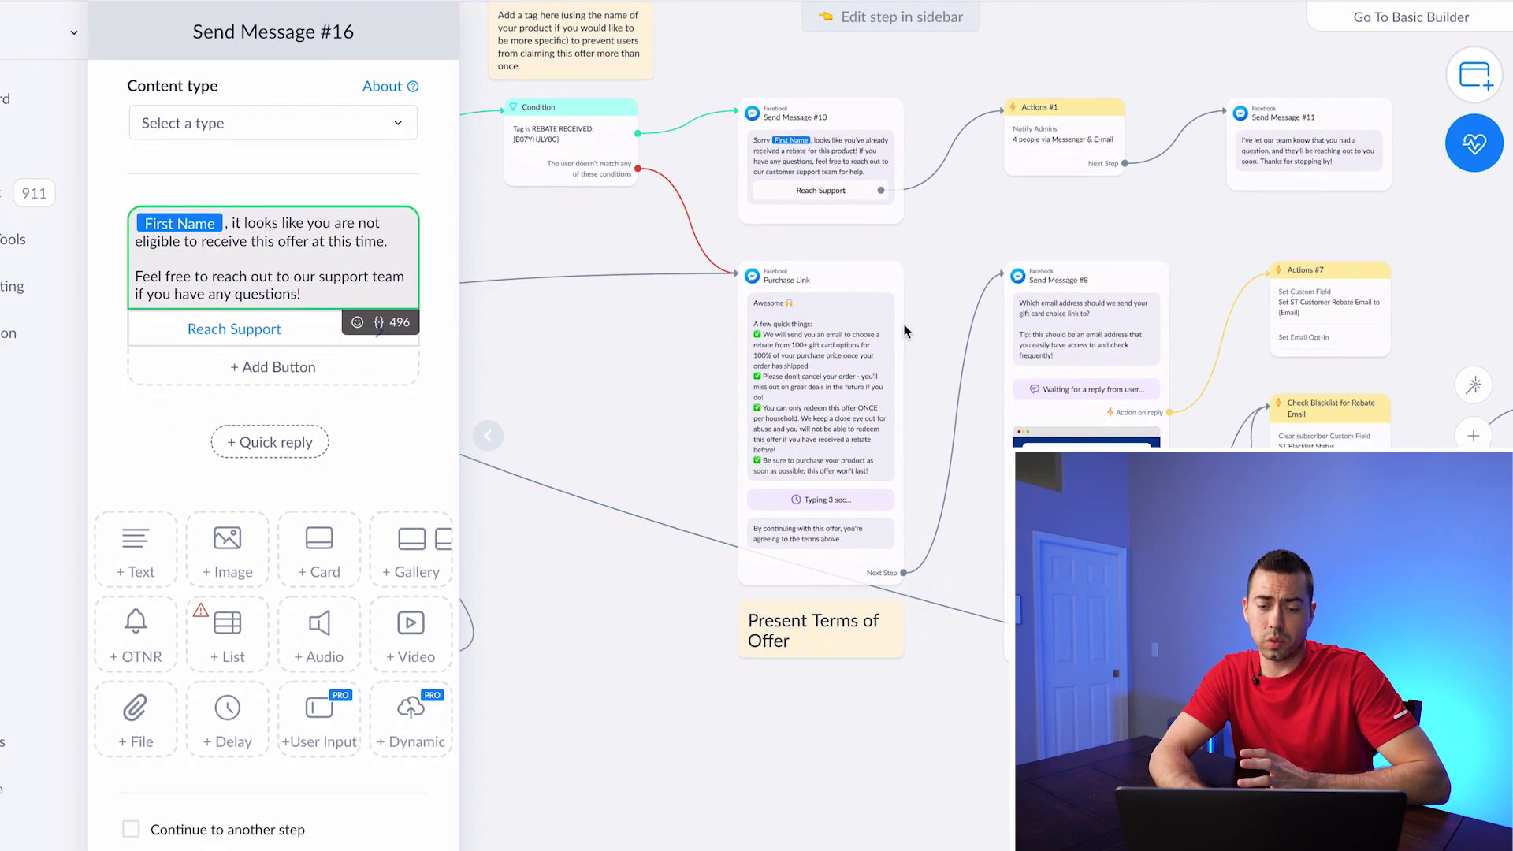
pyautogui.scroll(2, 906, 331)
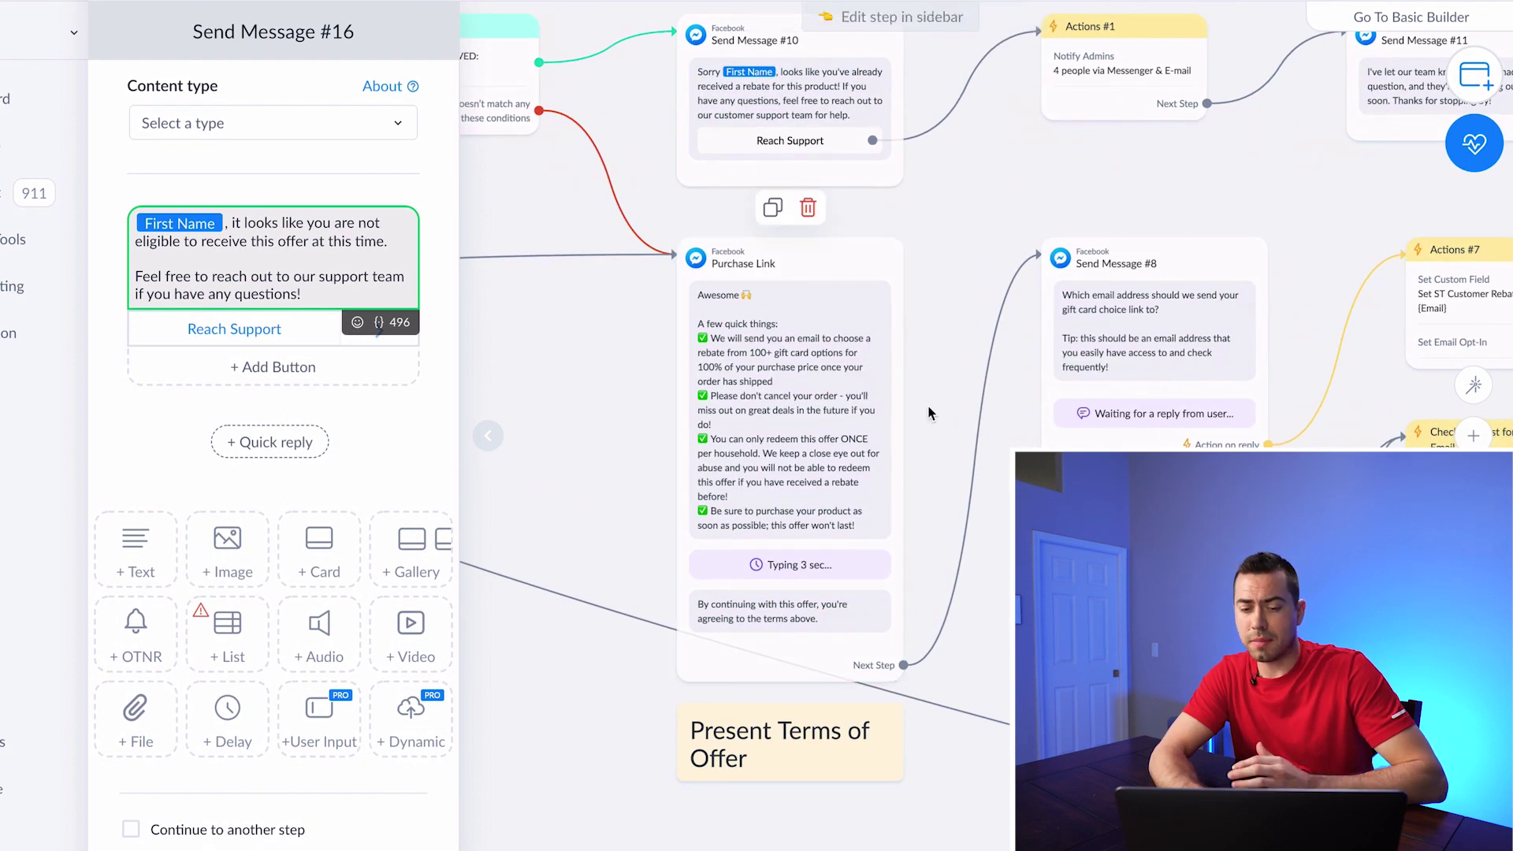
# - Read Send Message #8, which requests the customer's gift card email, and check its reply action and Yes/No branches
pyautogui.hscroll(5, 904, 249)
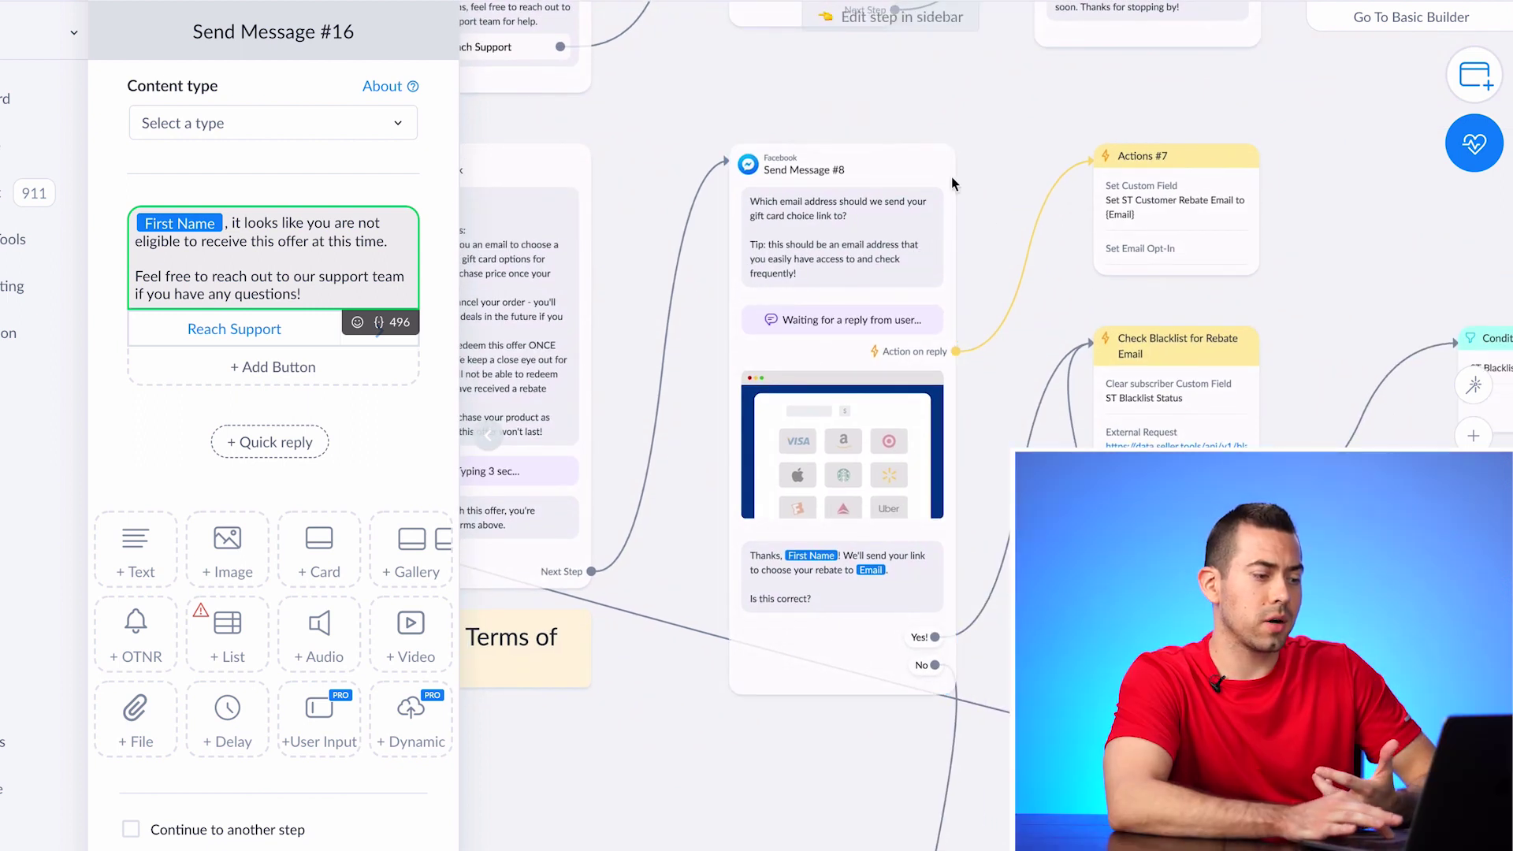
pyautogui.moveTo(986, 223); pyautogui.dragTo(856, 101)
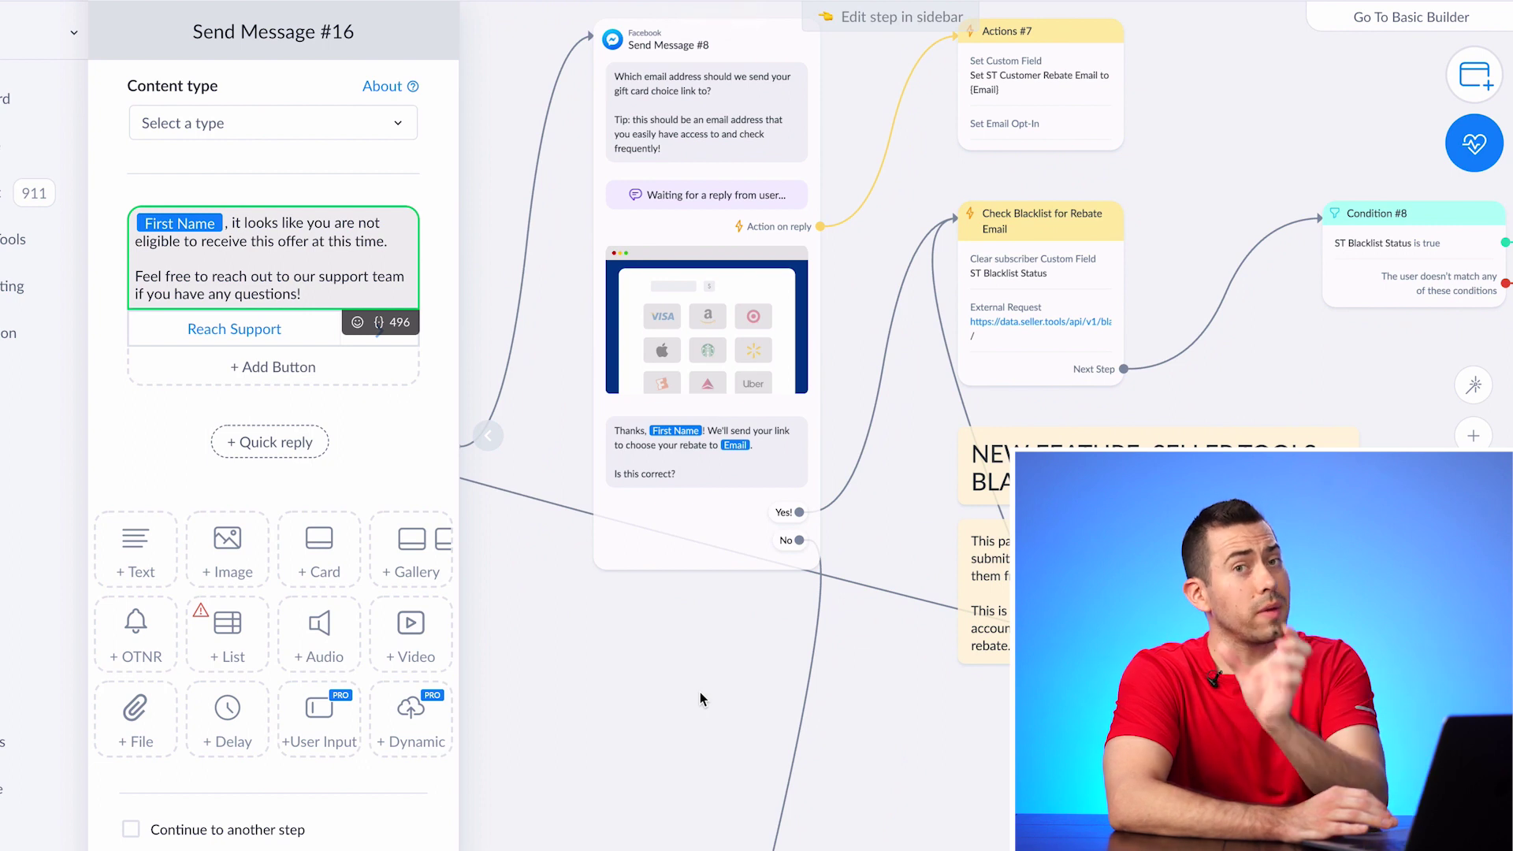
pyautogui.moveTo(702, 814); pyautogui.dragTo(491, 842)
# - Follow the rebate email blacklist check through Condition #8 to the purchase approval message, and select Send Message #23
pyautogui.moveTo(1143, 726); pyautogui.dragTo(1044, 810)
pyautogui.moveTo(1188, 585); pyautogui.dragTo(716, 386)
pyautogui.scroll(-4, 840, 383)
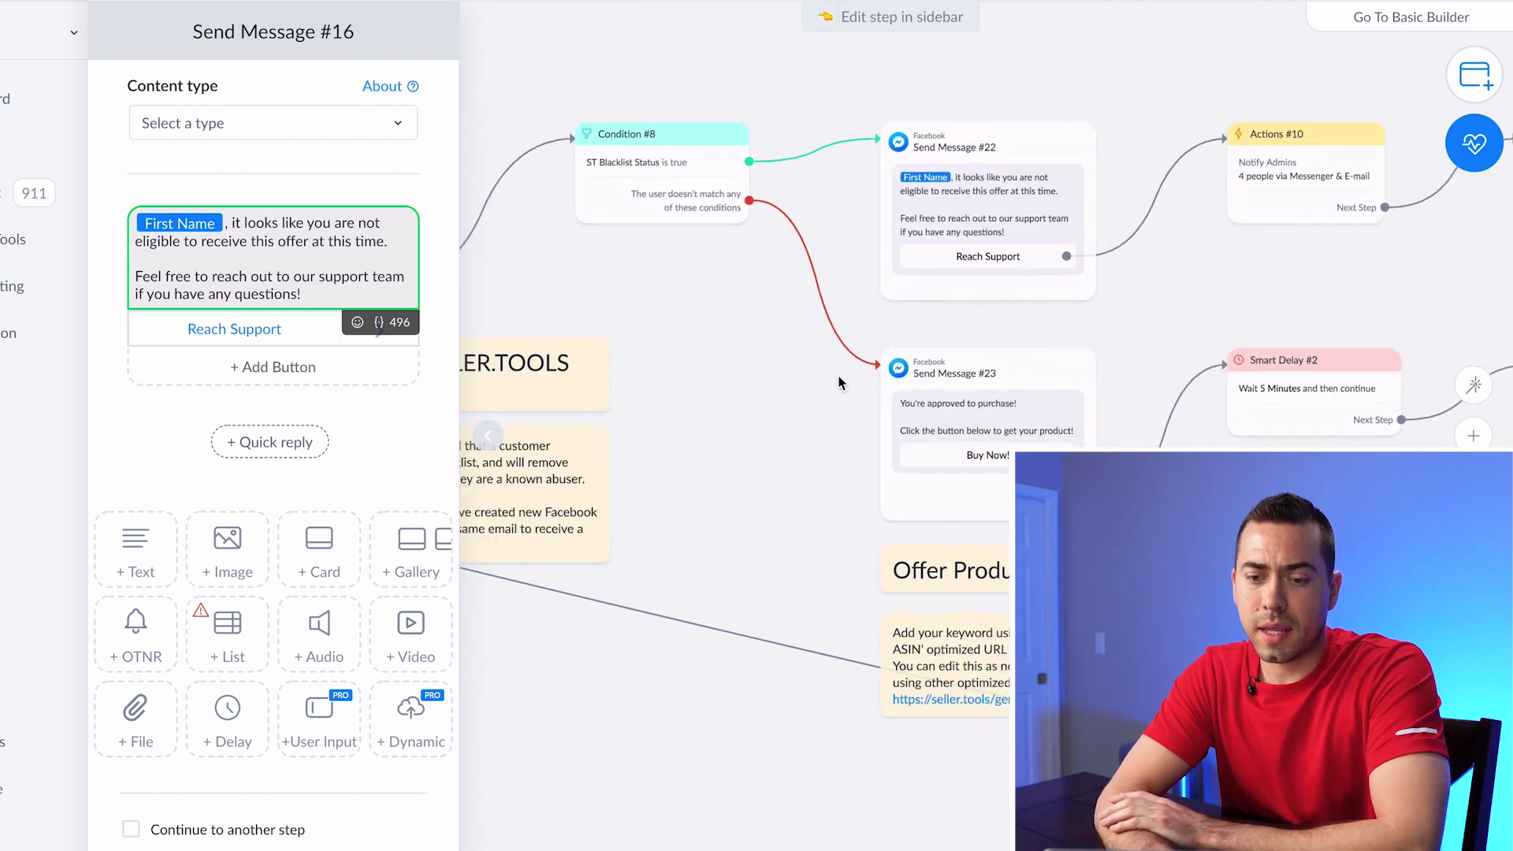
pyautogui.click(994, 421)
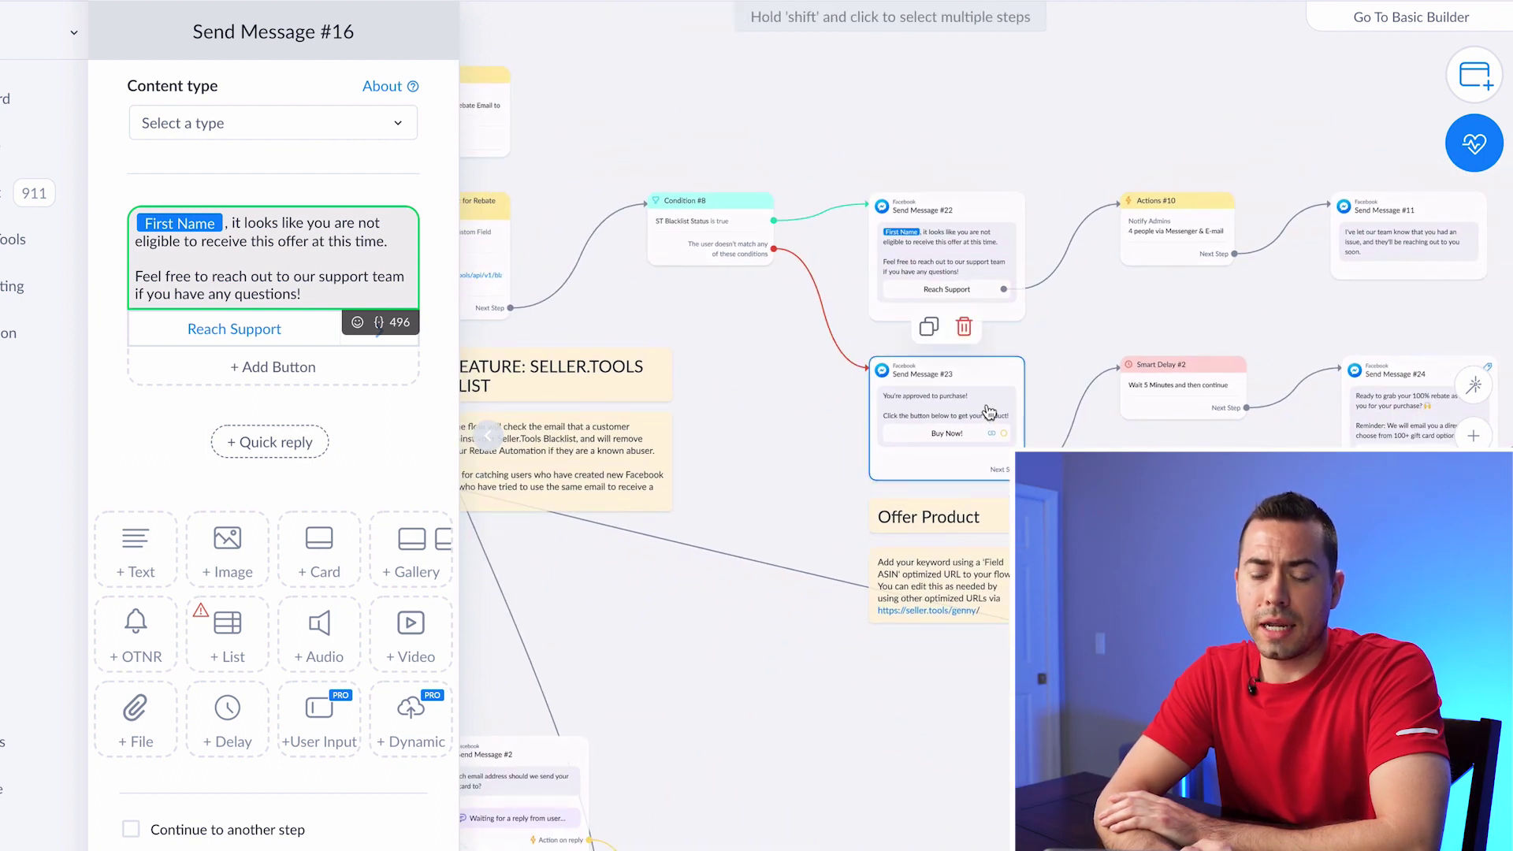
# - Open Send Message #23 to read the purchase approval text and Buy Now! button, and follow its path through Smart Delay #2
pyautogui.click(989, 411)
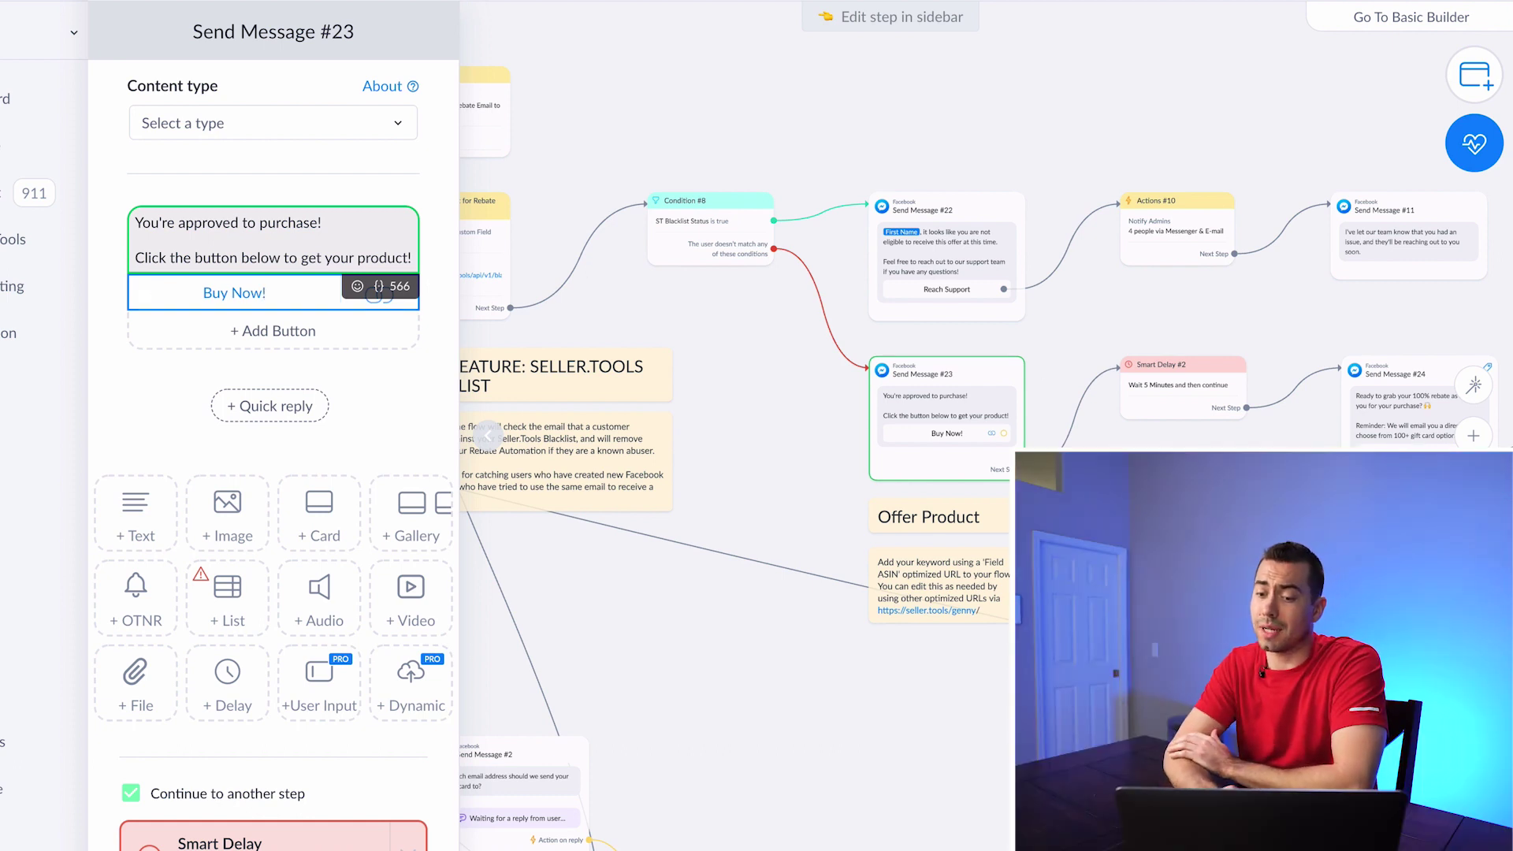
pyautogui.moveTo(1282, 593); pyautogui.dragTo(997, 517)
pyautogui.moveTo(634, 341)
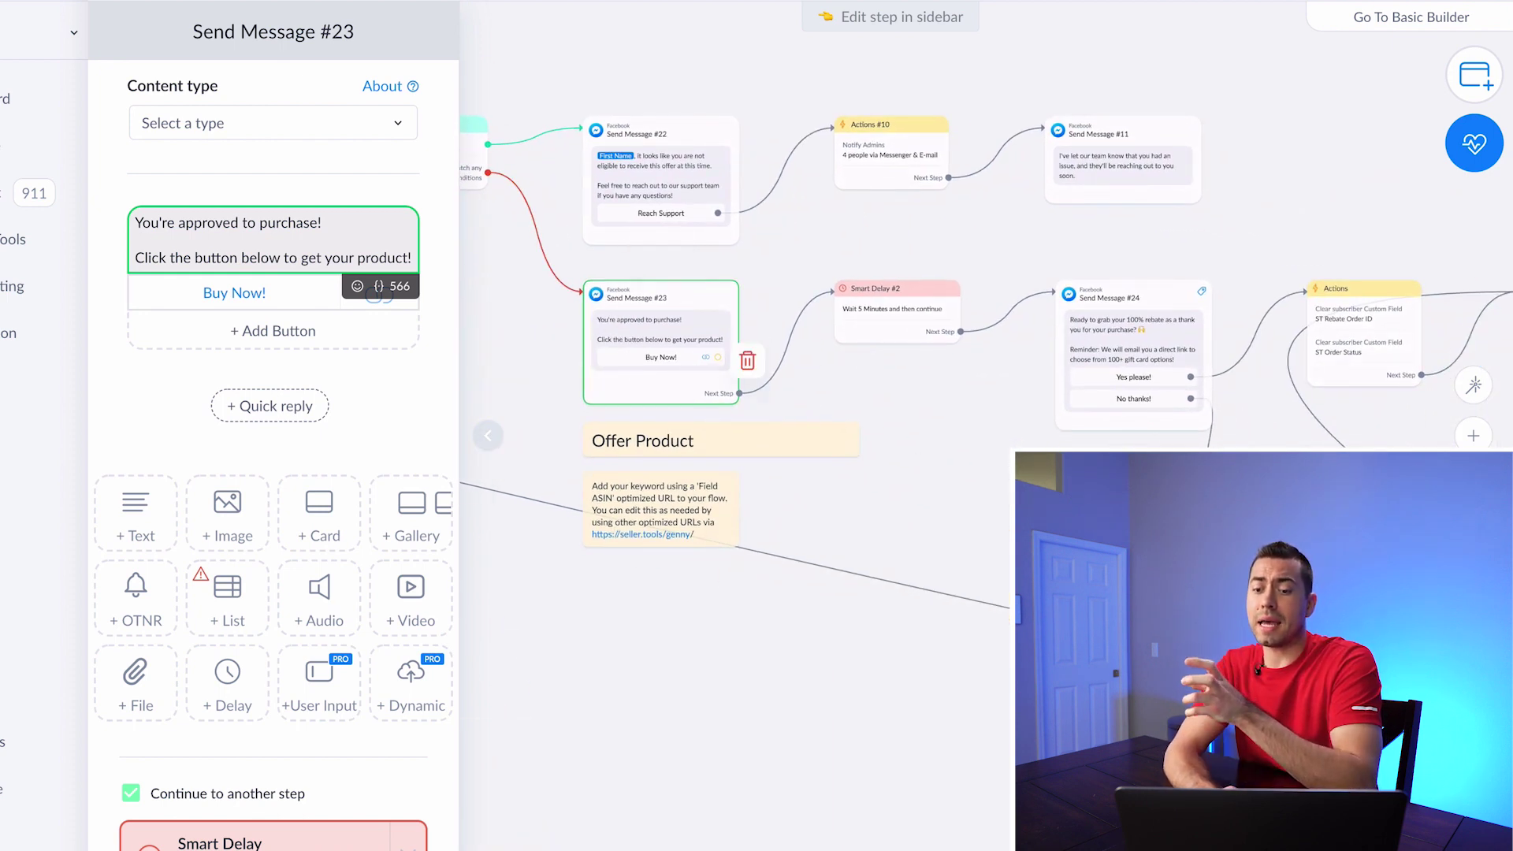
pyautogui.moveTo(1045, 446); pyautogui.dragTo(980, 439)
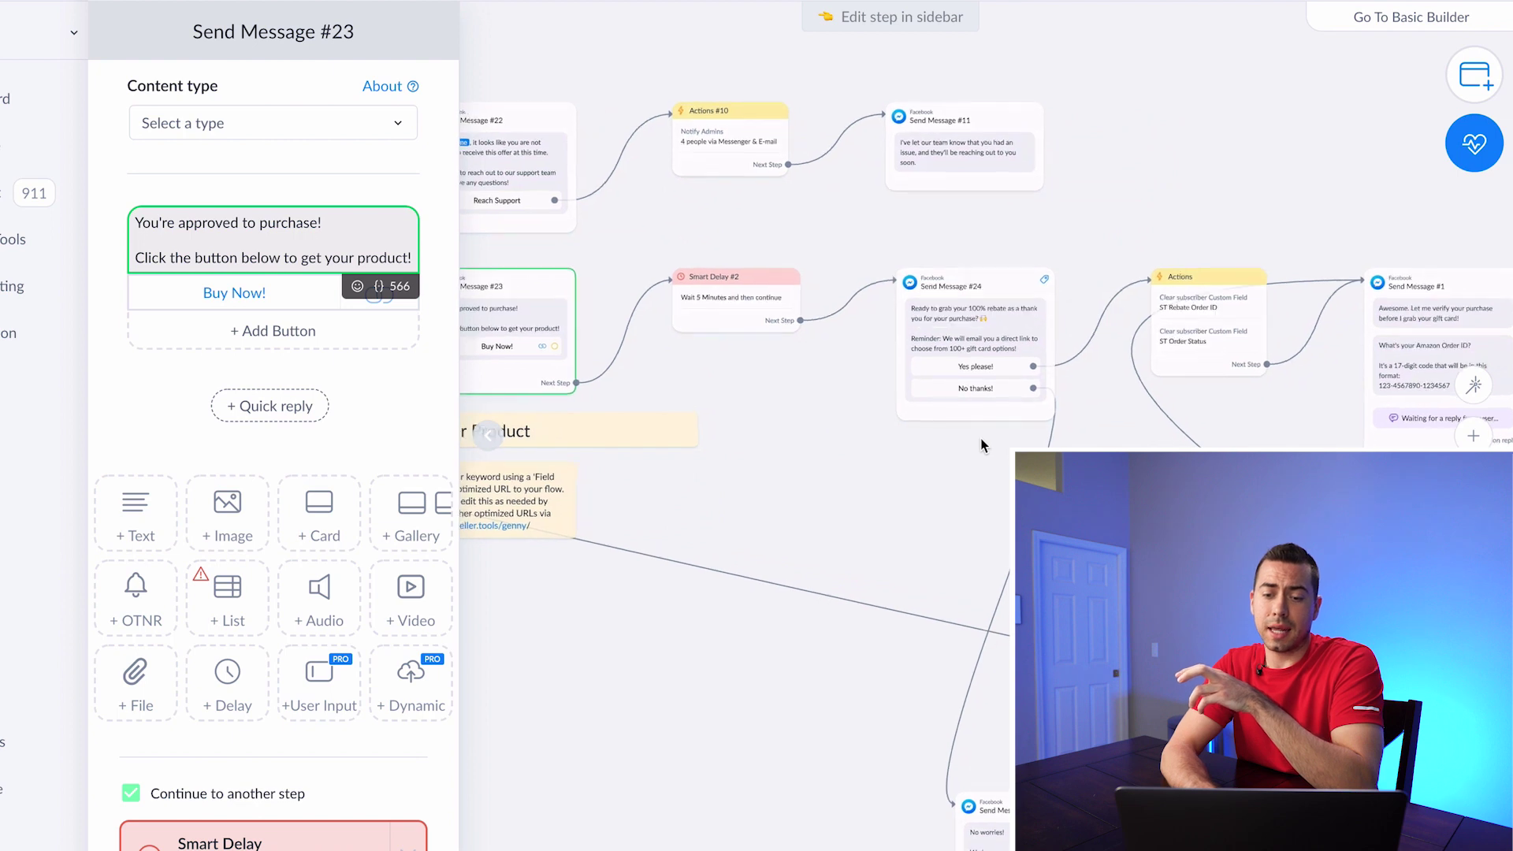
# - Examine Send Message #24, reading the rebate reminder and its Yes please! and No thanks! replies
pyautogui.scroll(4, 980, 439)
pyautogui.moveTo(630, 267)
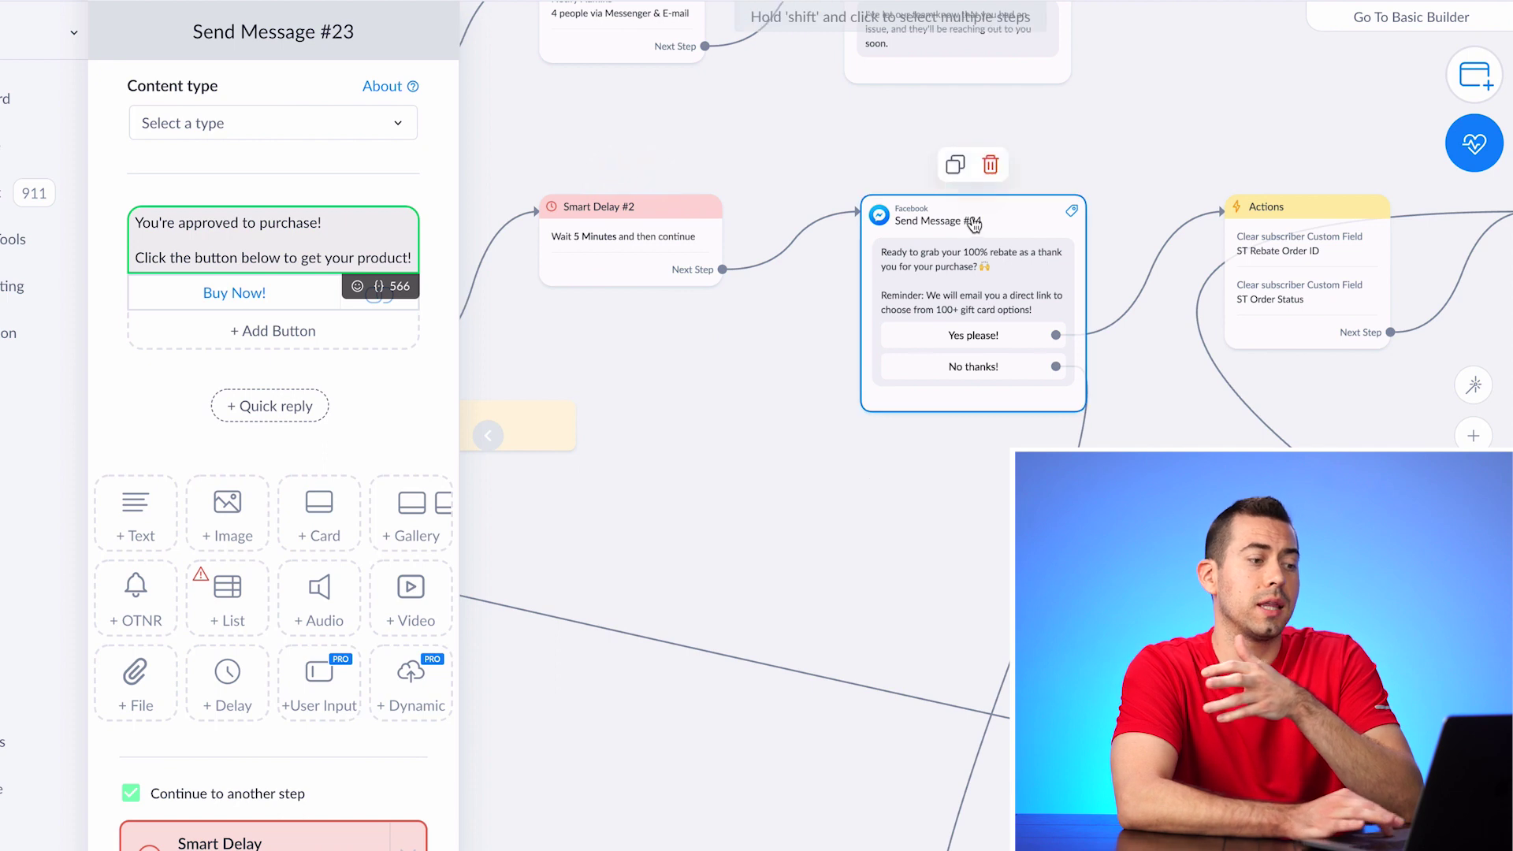
pyautogui.scroll(1, 976, 506)
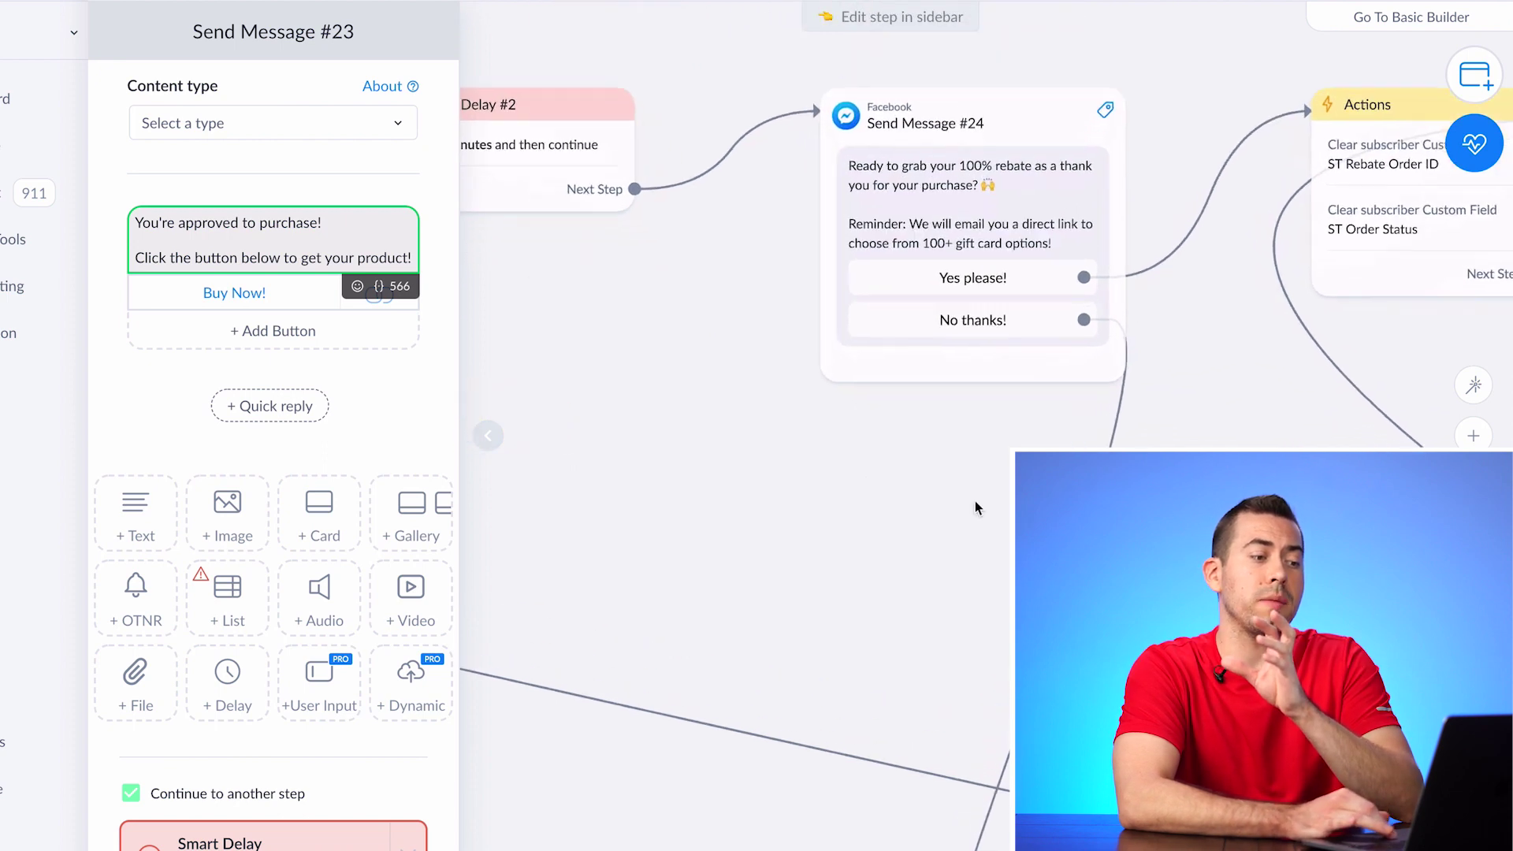
pyautogui.scroll(2, 975, 500)
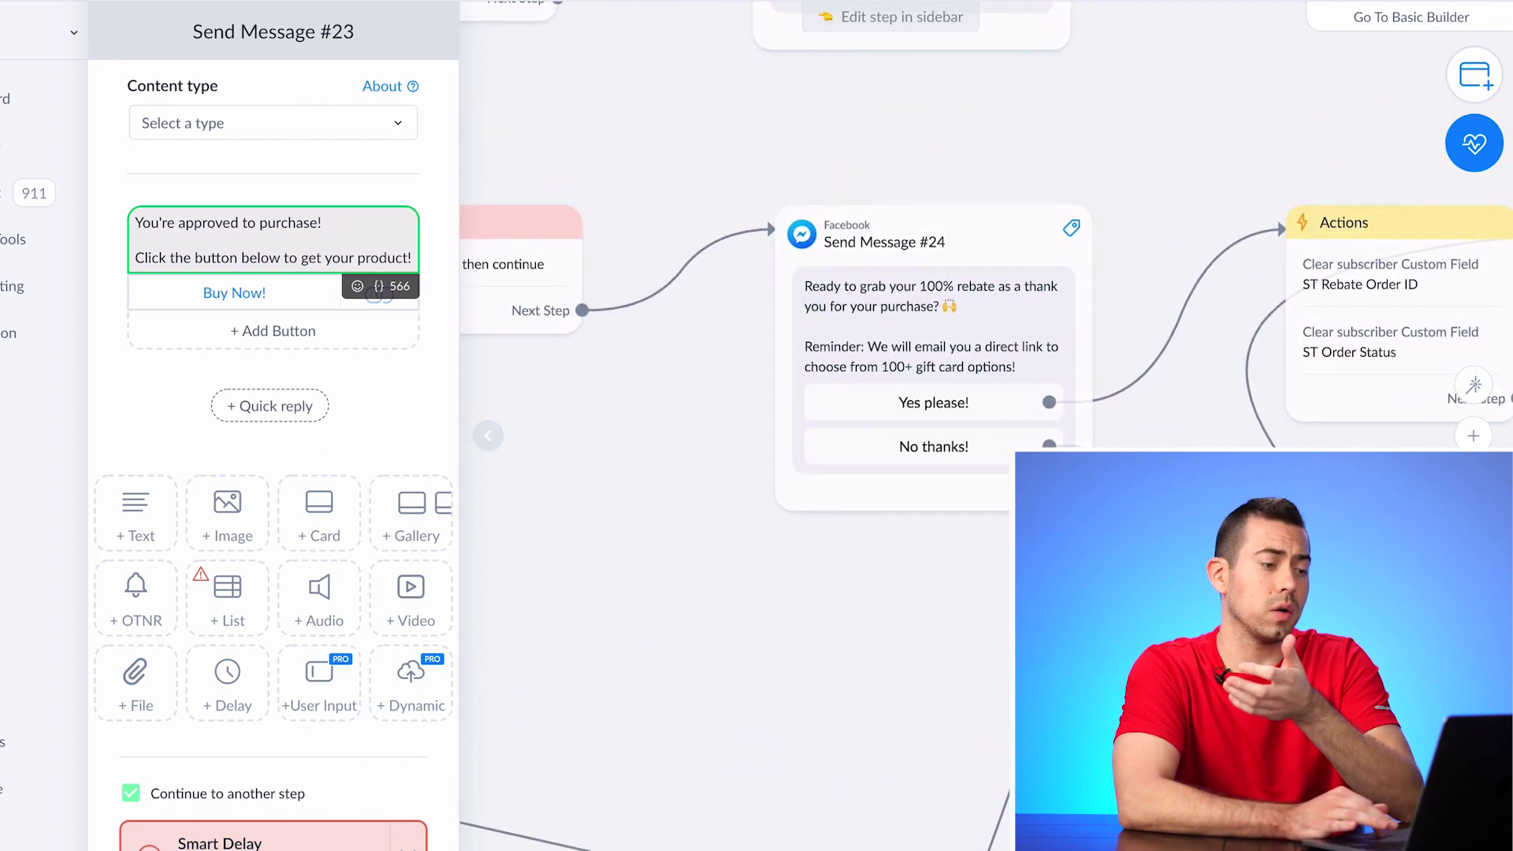
pyautogui.moveTo(1169, 628); pyautogui.dragTo(748, 485)
# - Open Send Message #1 to read the Amazon Order ID request, and follow its path to the Verify Order action
pyautogui.scroll(-5, 1002, 585)
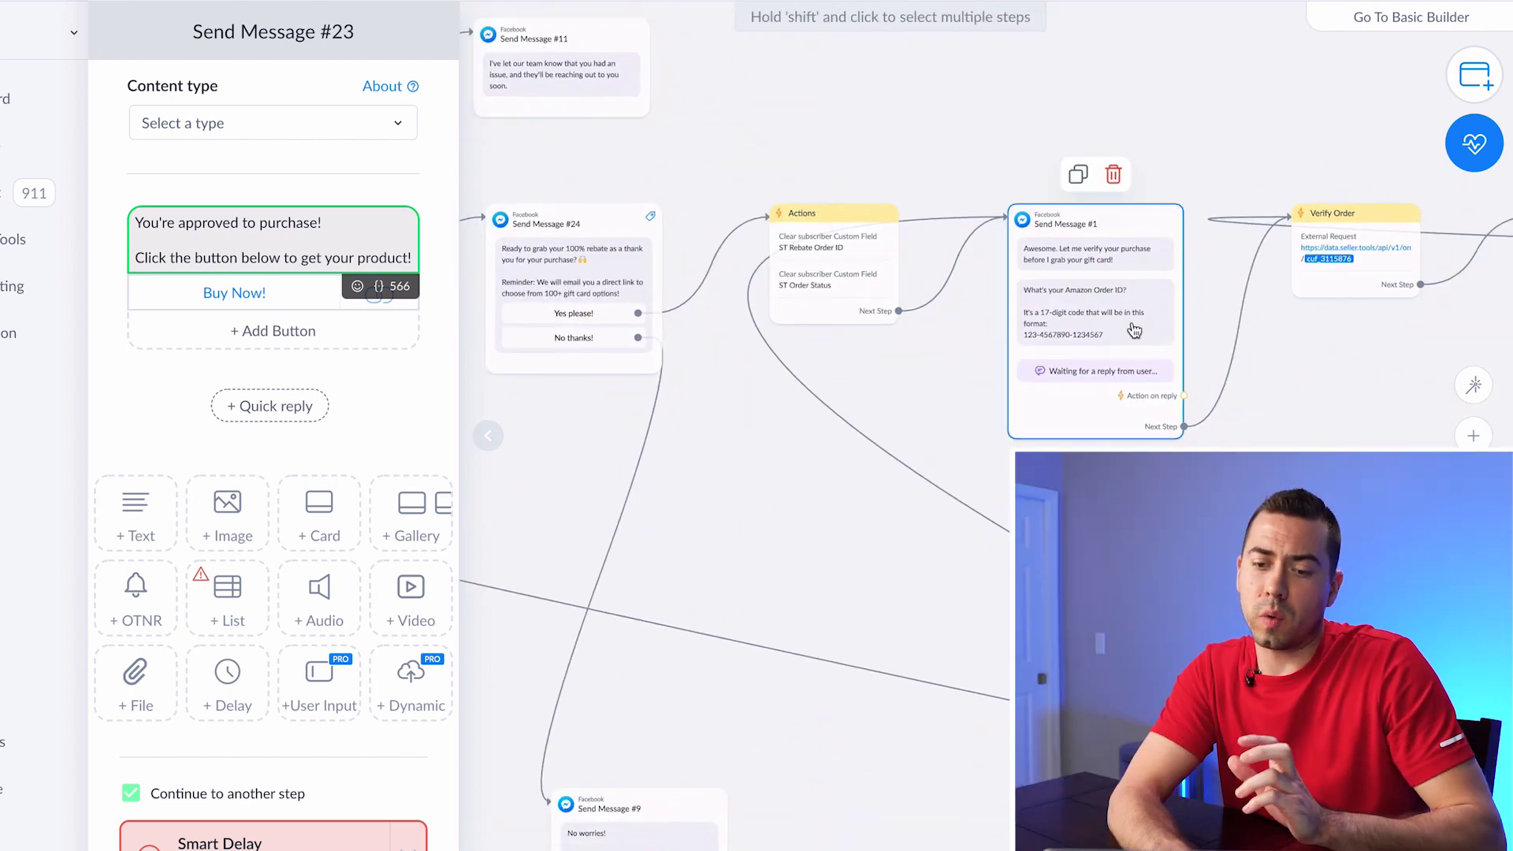
pyautogui.click(1134, 330)
pyautogui.moveTo(1178, 546); pyautogui.dragTo(696, 488)
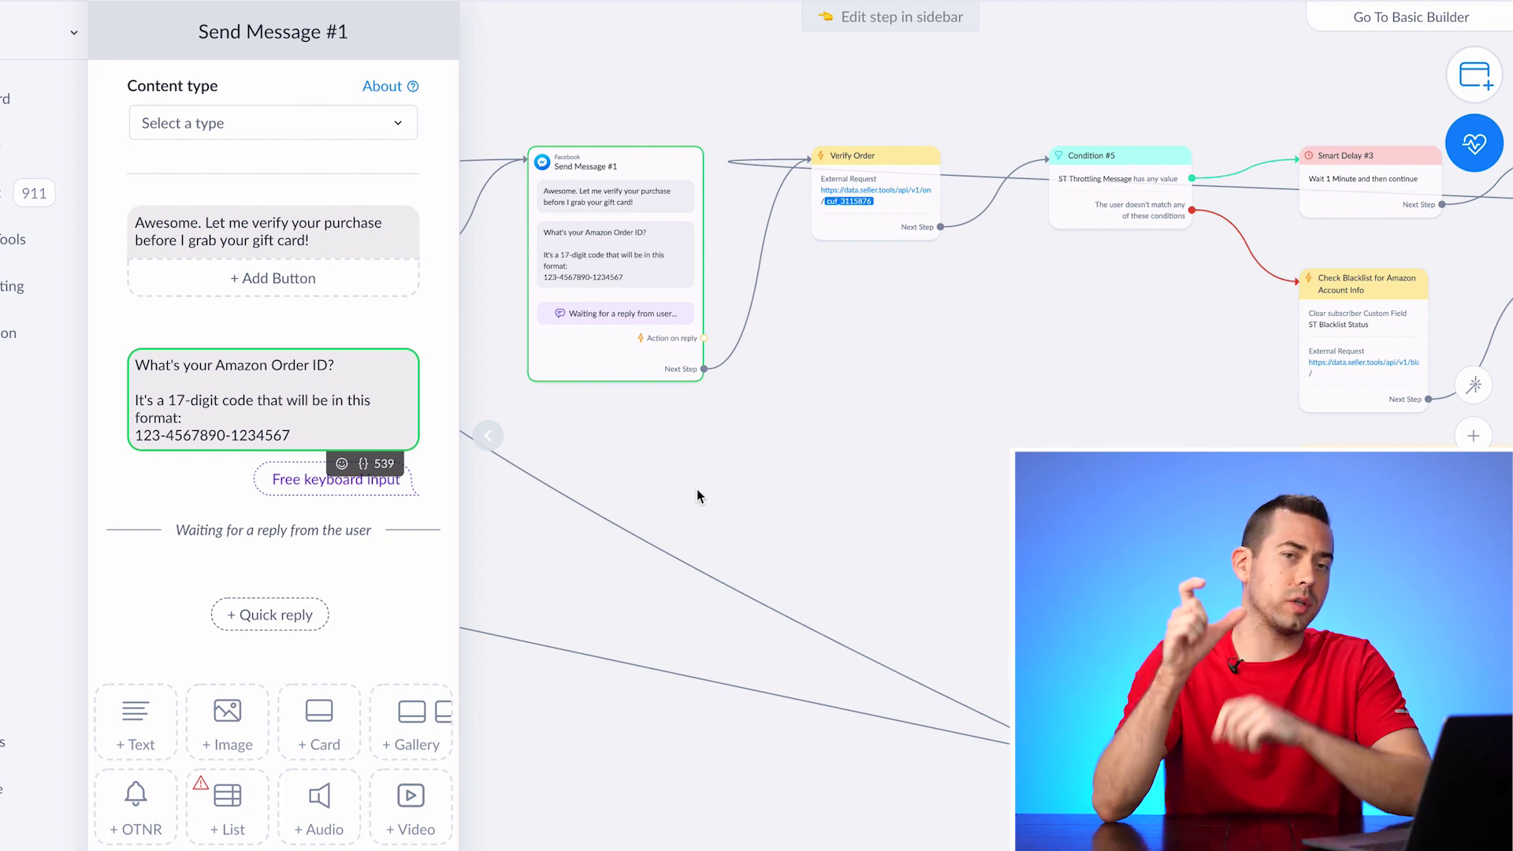
# - Examine the throttling check in Condition #5 and the Amazon account blacklist branch with its Seller.Tools Blacklist note
pyautogui.moveTo(953, 439); pyautogui.dragTo(625, 463)
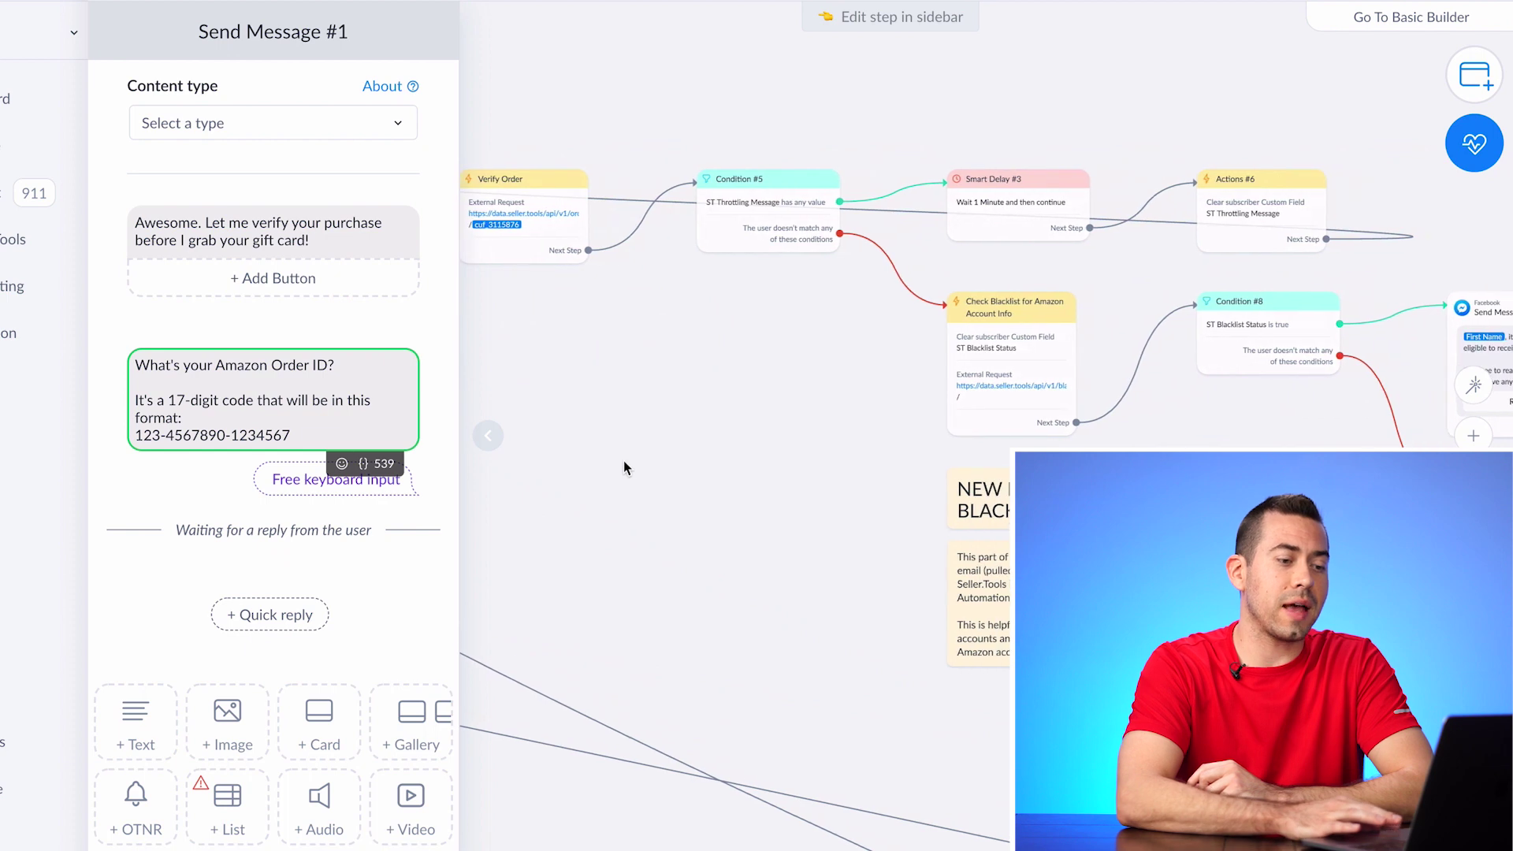
pyautogui.scroll(-2, 746, 514)
pyautogui.scroll(-2, 670, 450)
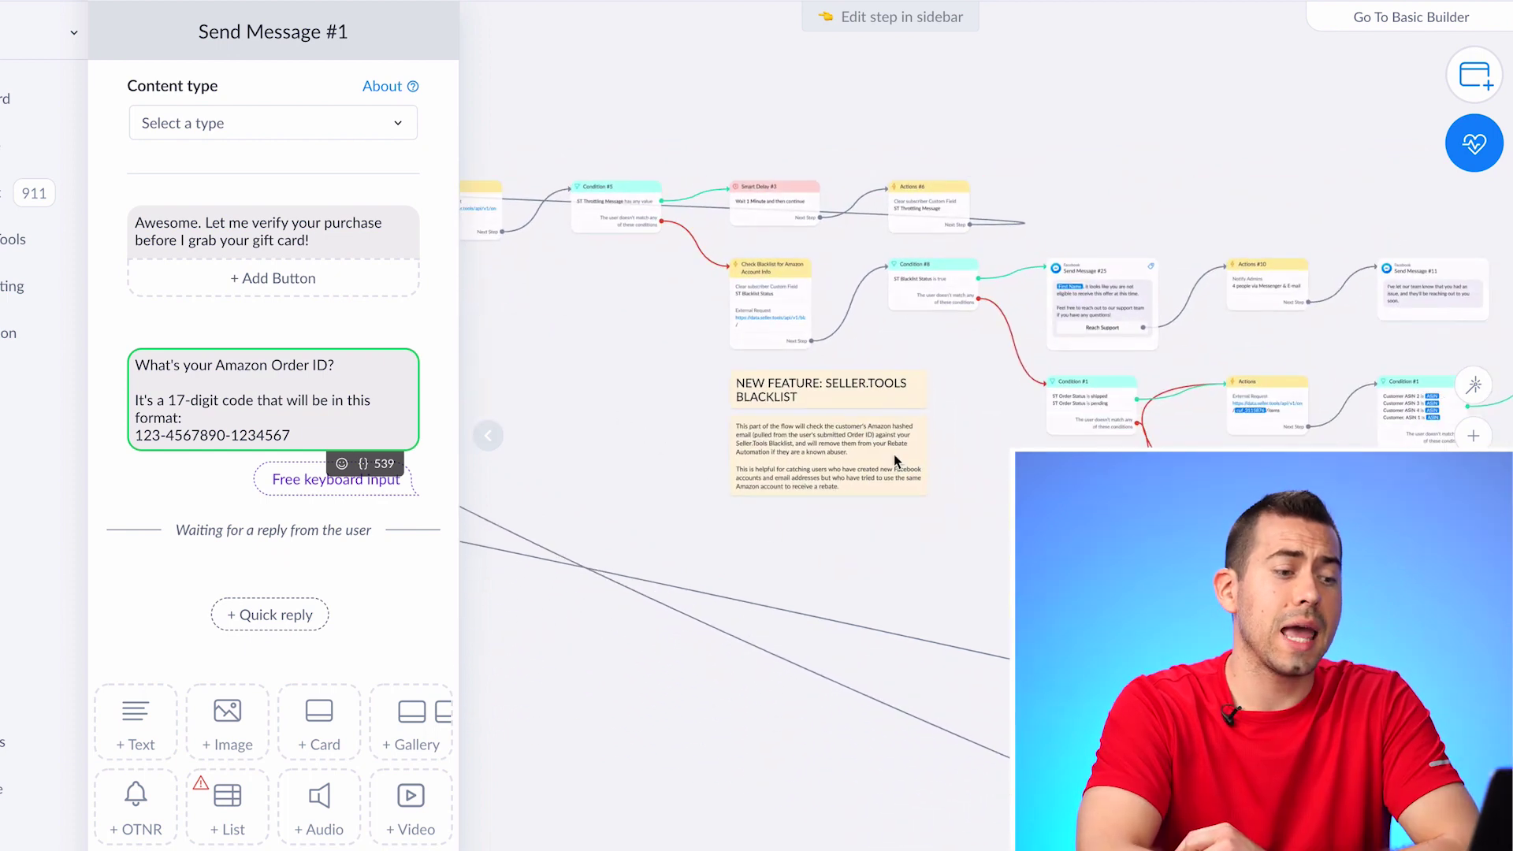
pyautogui.scroll(3, 888, 476)
# - Review the customer ASIN checks in Condition #1 and read the note about verifying only one ASIN
pyautogui.moveTo(1219, 427); pyautogui.dragTo(725, 393)
pyautogui.click(1085, 292)
pyautogui.click(1086, 386)
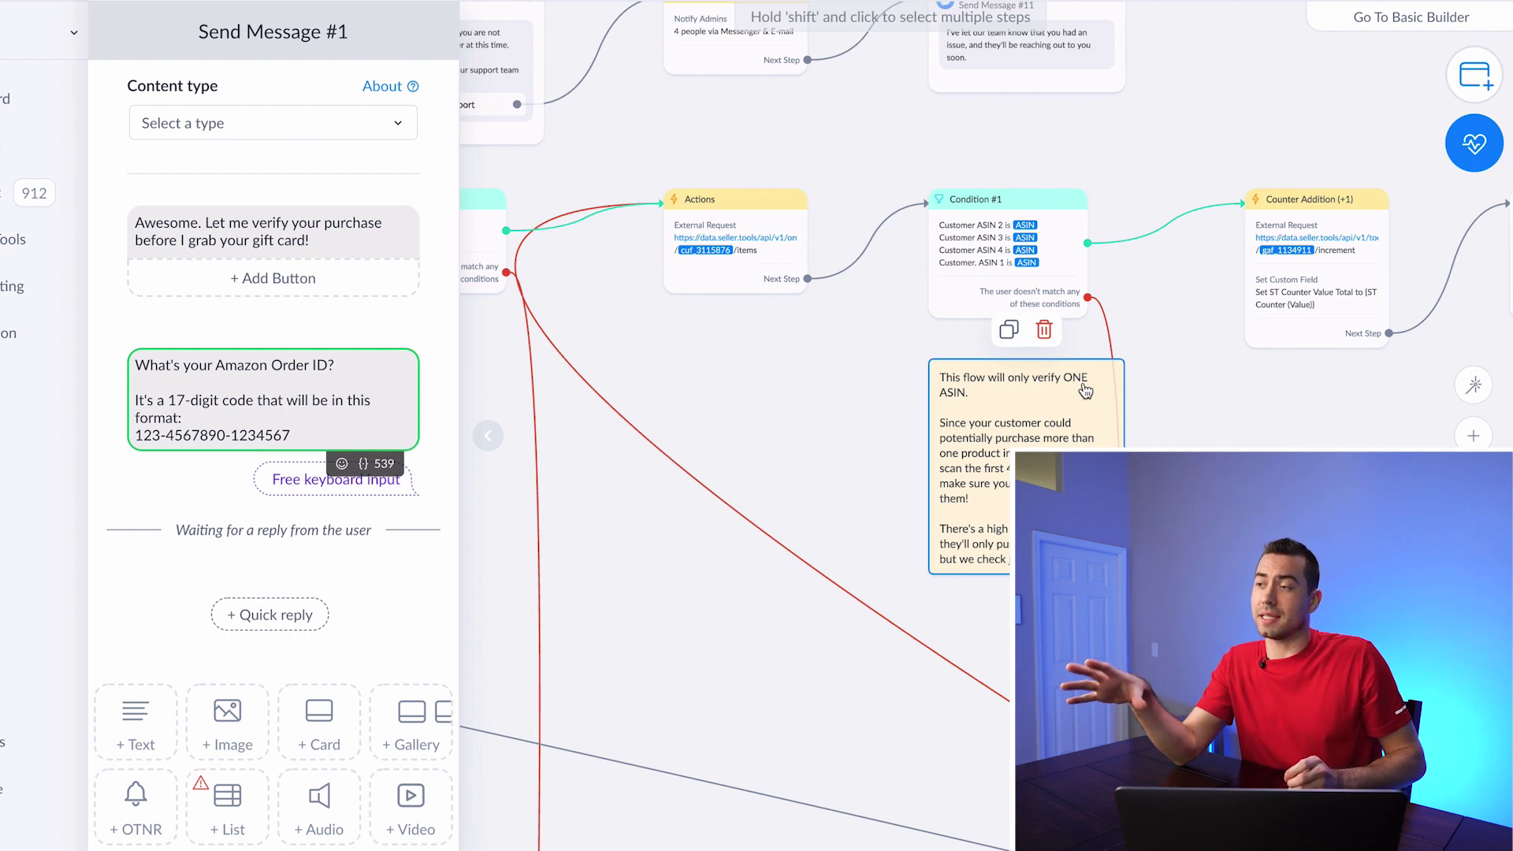
# - Follow the flow past Counter Addition (+1) to the pending and shipped order status conditions and the Get Order Status request
pyautogui.moveTo(1274, 519); pyautogui.dragTo(962, 517)
pyautogui.moveTo(1054, 465); pyautogui.dragTo(814, 472)
pyautogui.moveTo(1056, 481); pyautogui.dragTo(712, 480)
pyautogui.scroll(-5, 713, 480)
pyautogui.moveTo(1056, 465); pyautogui.dragTo(571, 319)
pyautogui.moveTo(1123, 394); pyautogui.dragTo(919, 323)
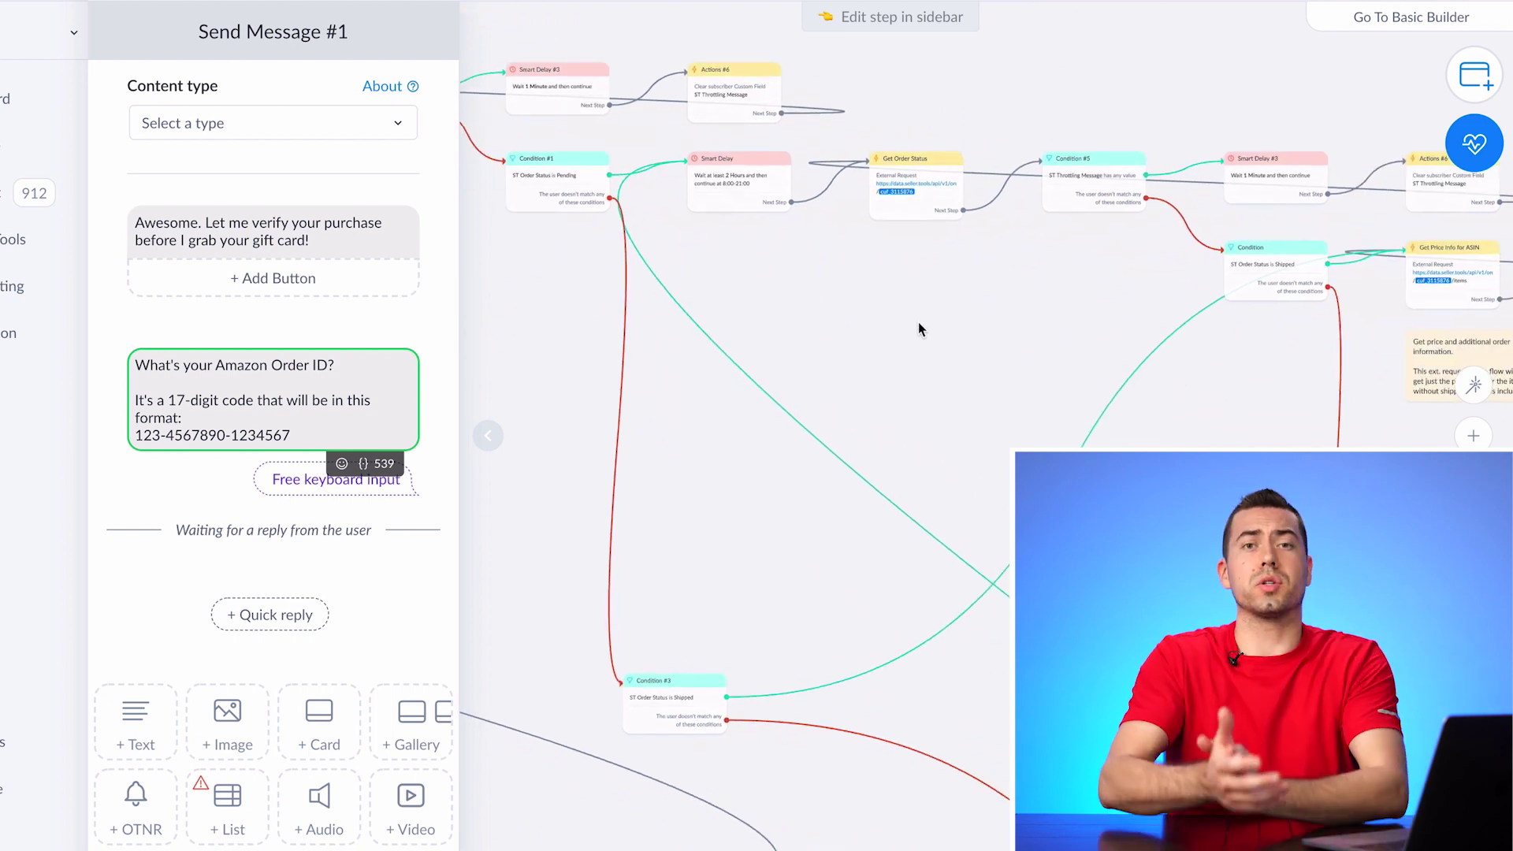